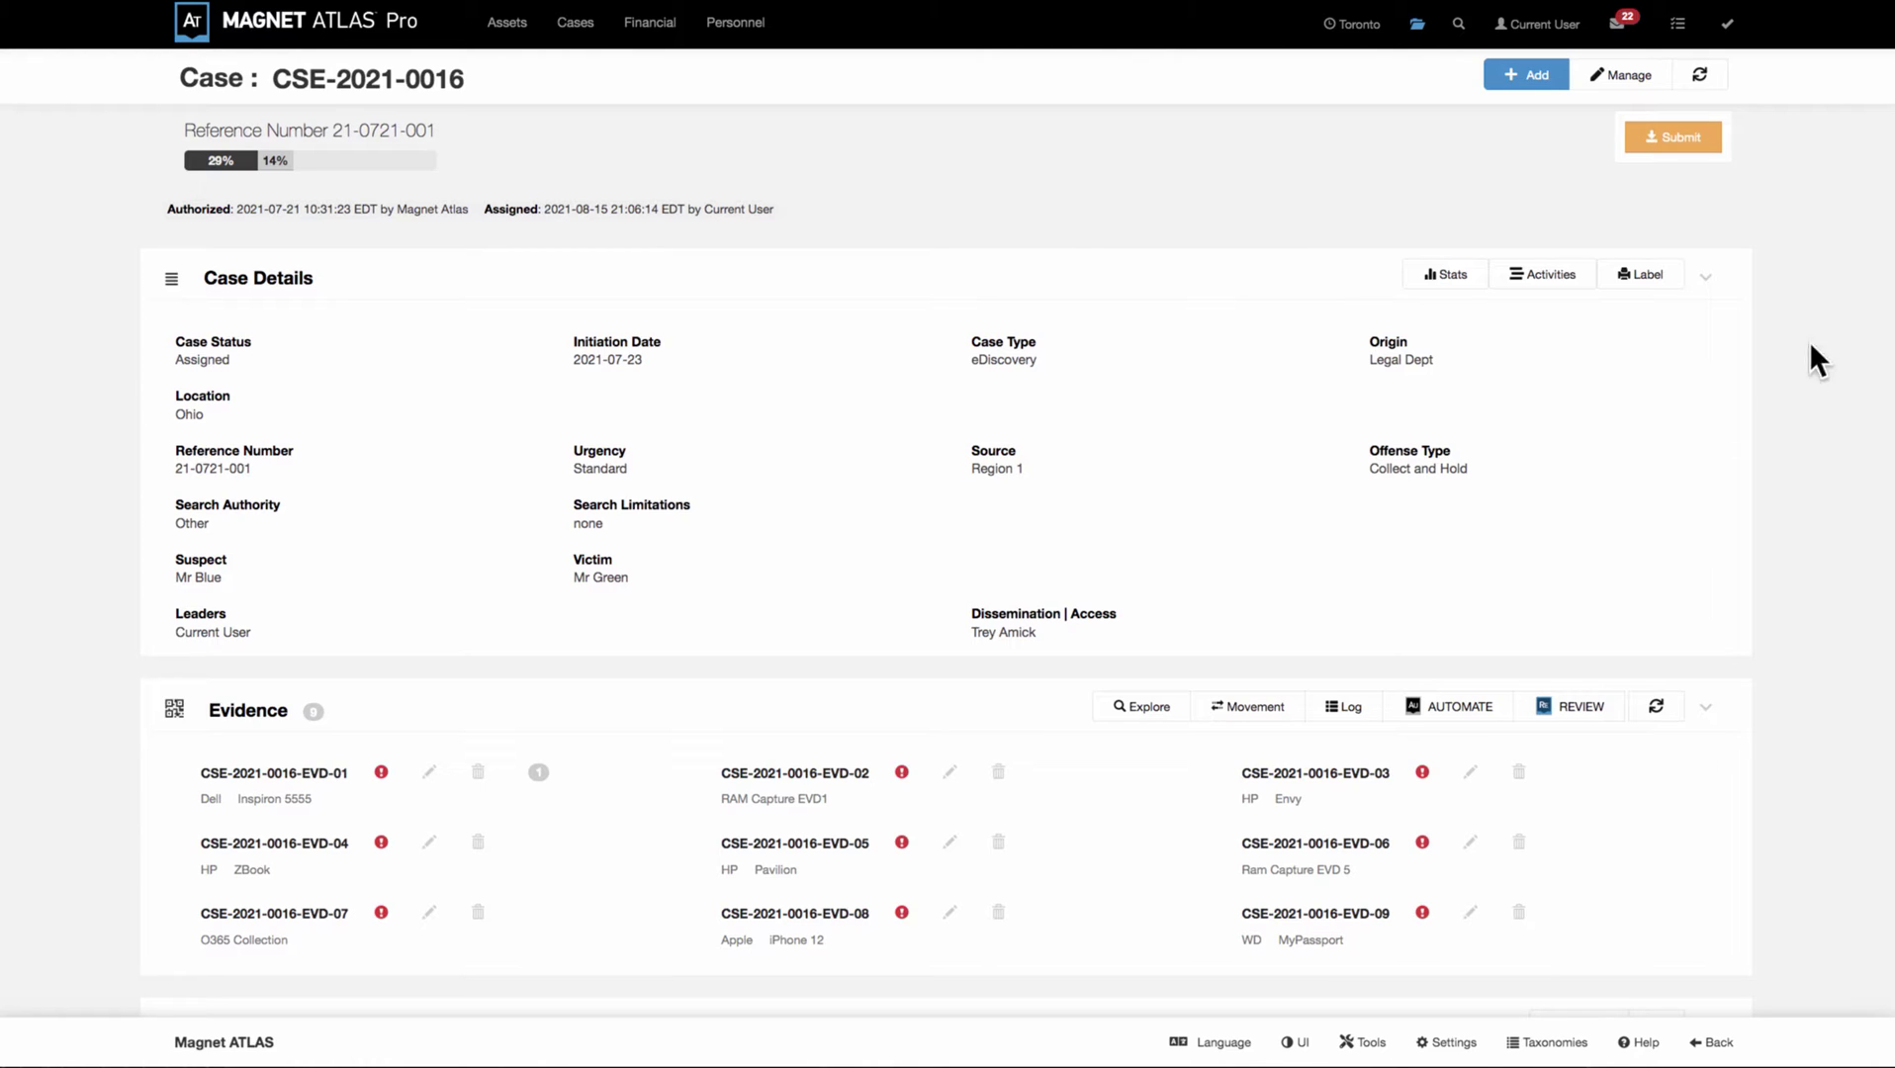
- Scroll down case CSE-2021-0016's page to its Tasks section in Table view
scroll(1711, 359, "down", 5)
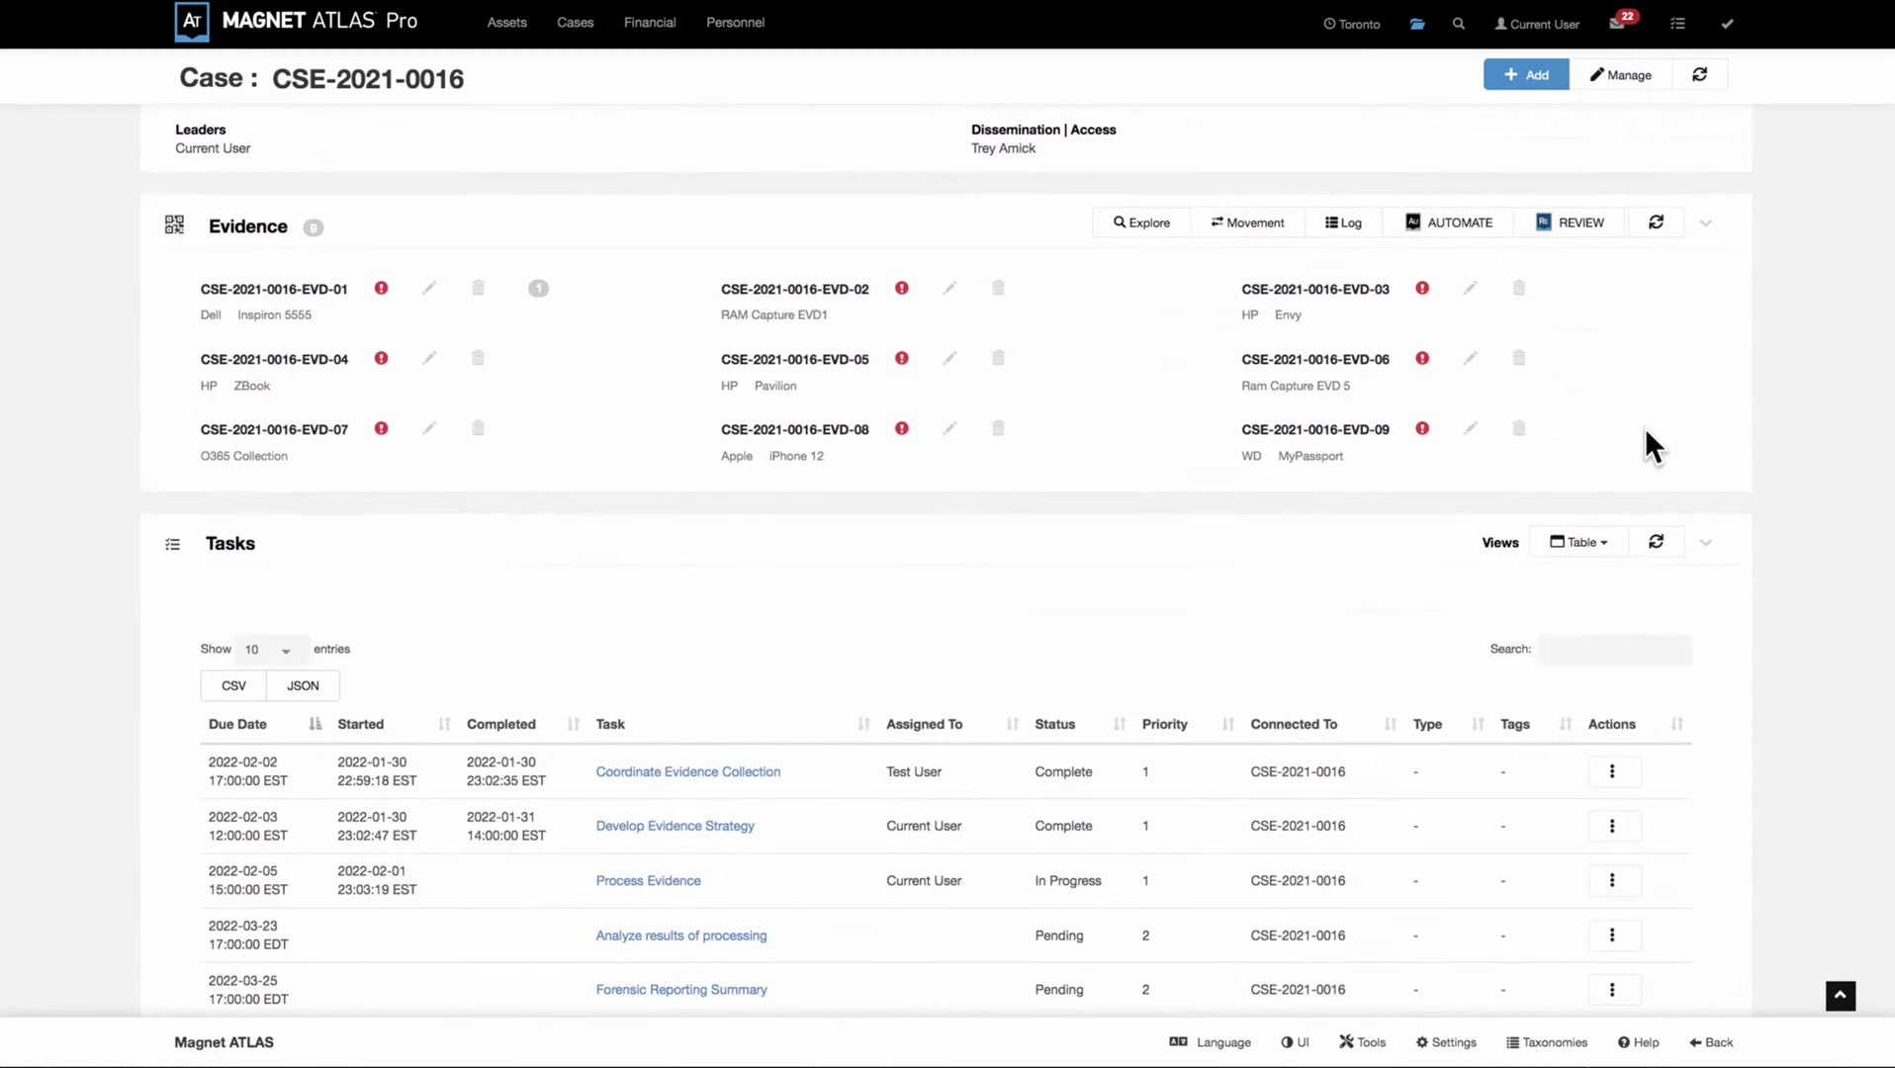
scroll(1641, 428, "down", 3)
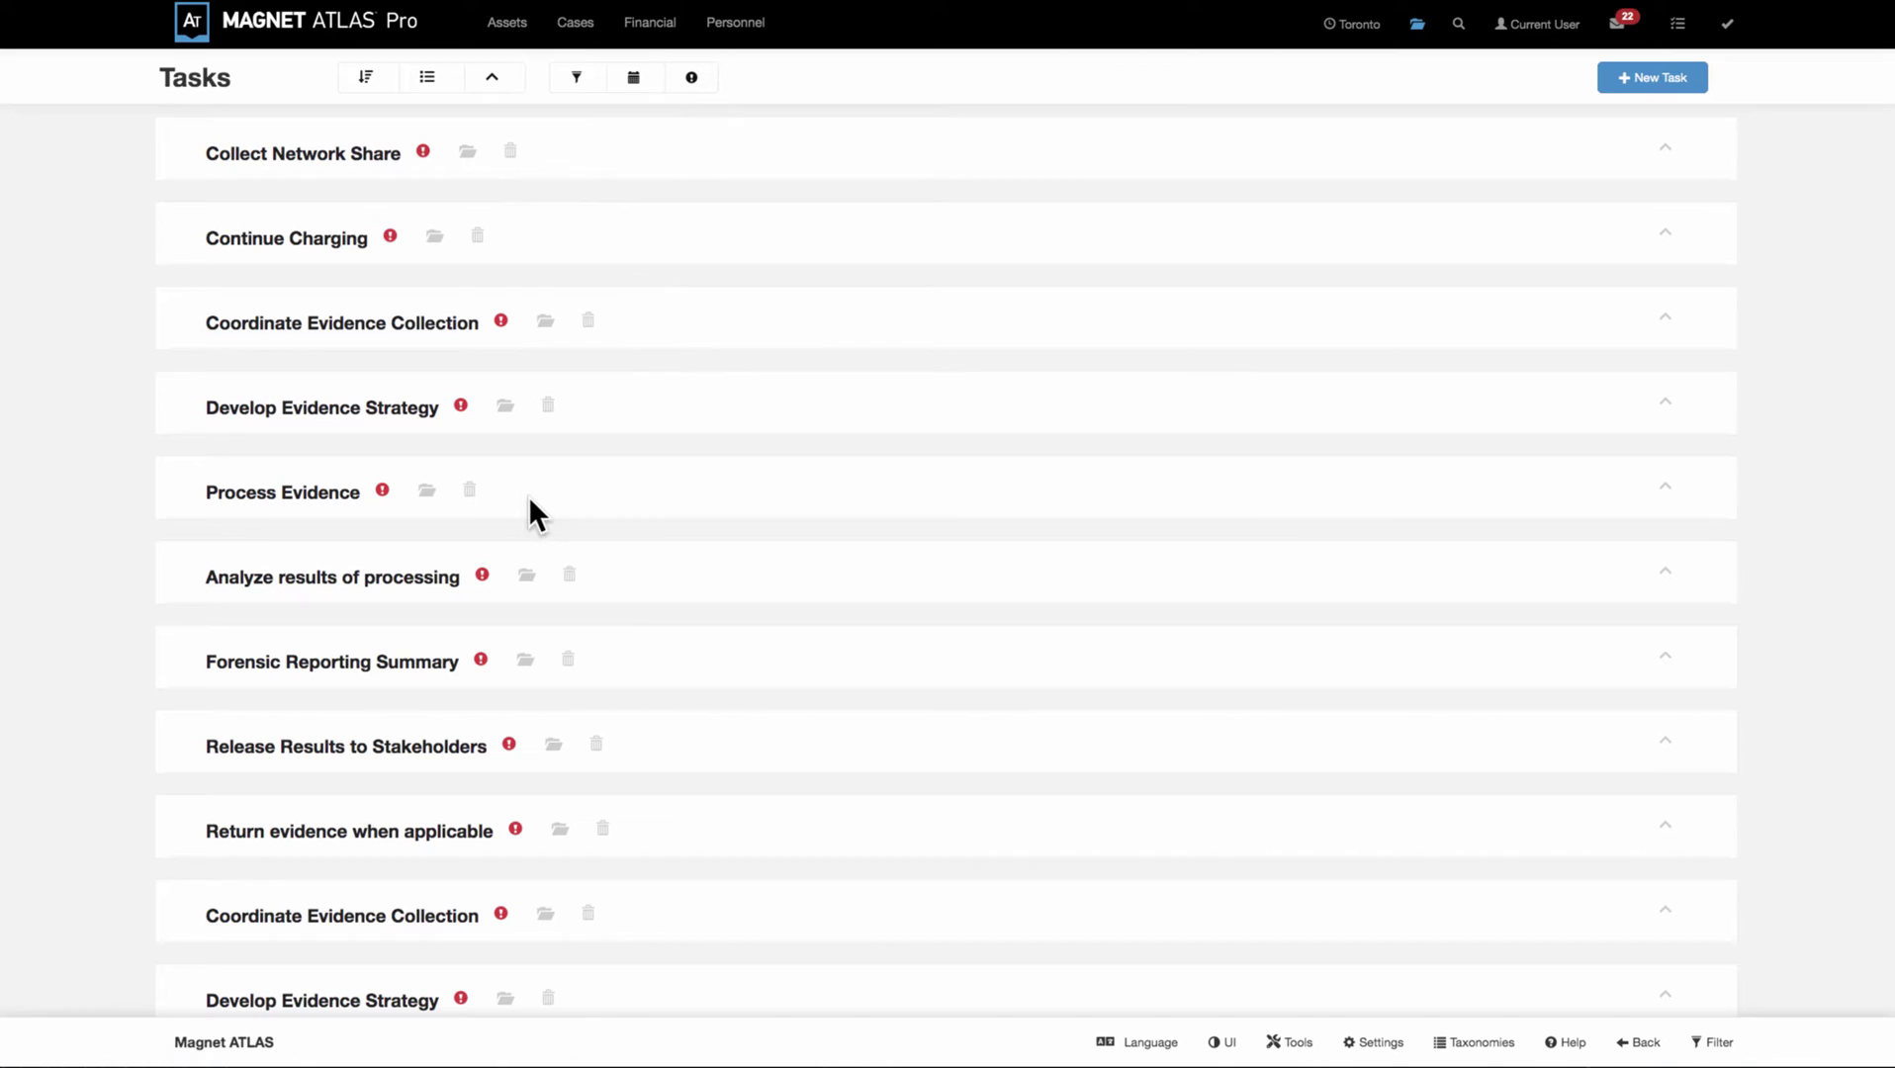
- Expand and collapse the task details, then filter the Tasks list to the Core Evidence Collection task type
left_click(494, 83)
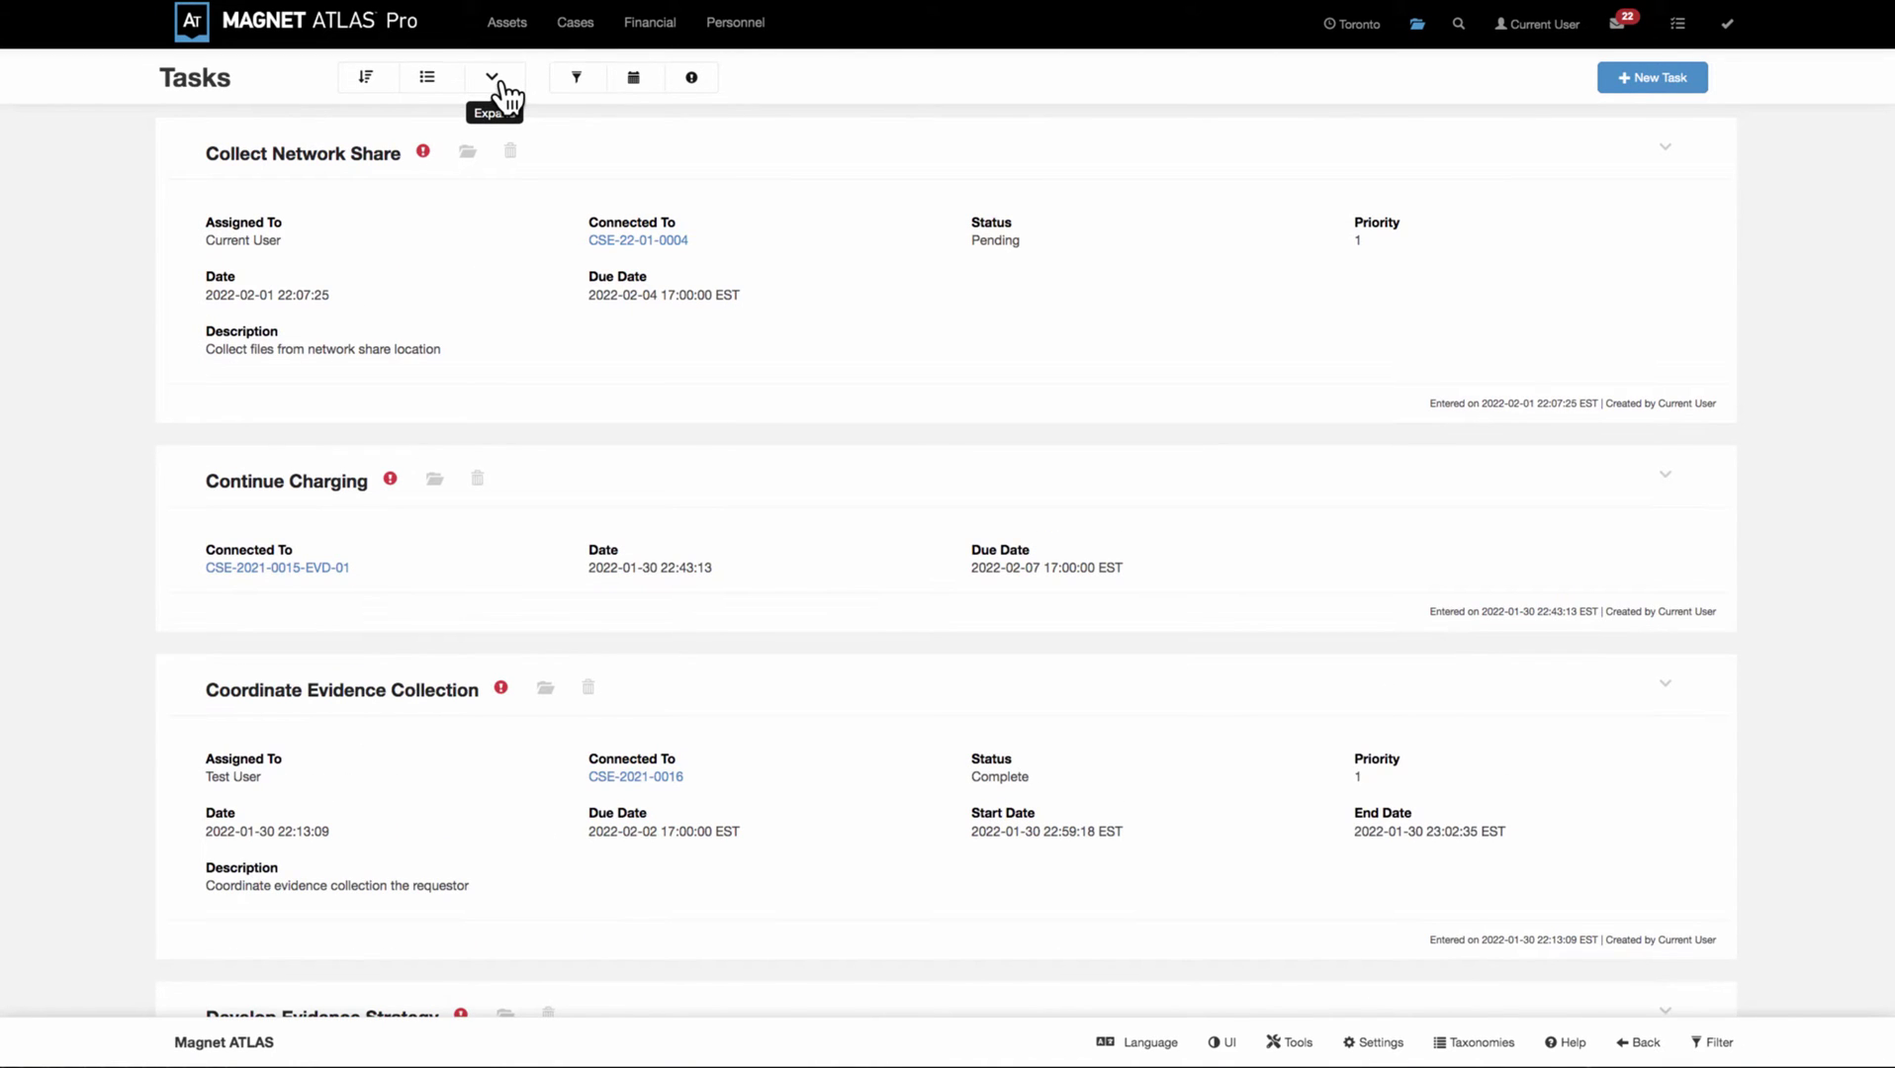
left_click(500, 85)
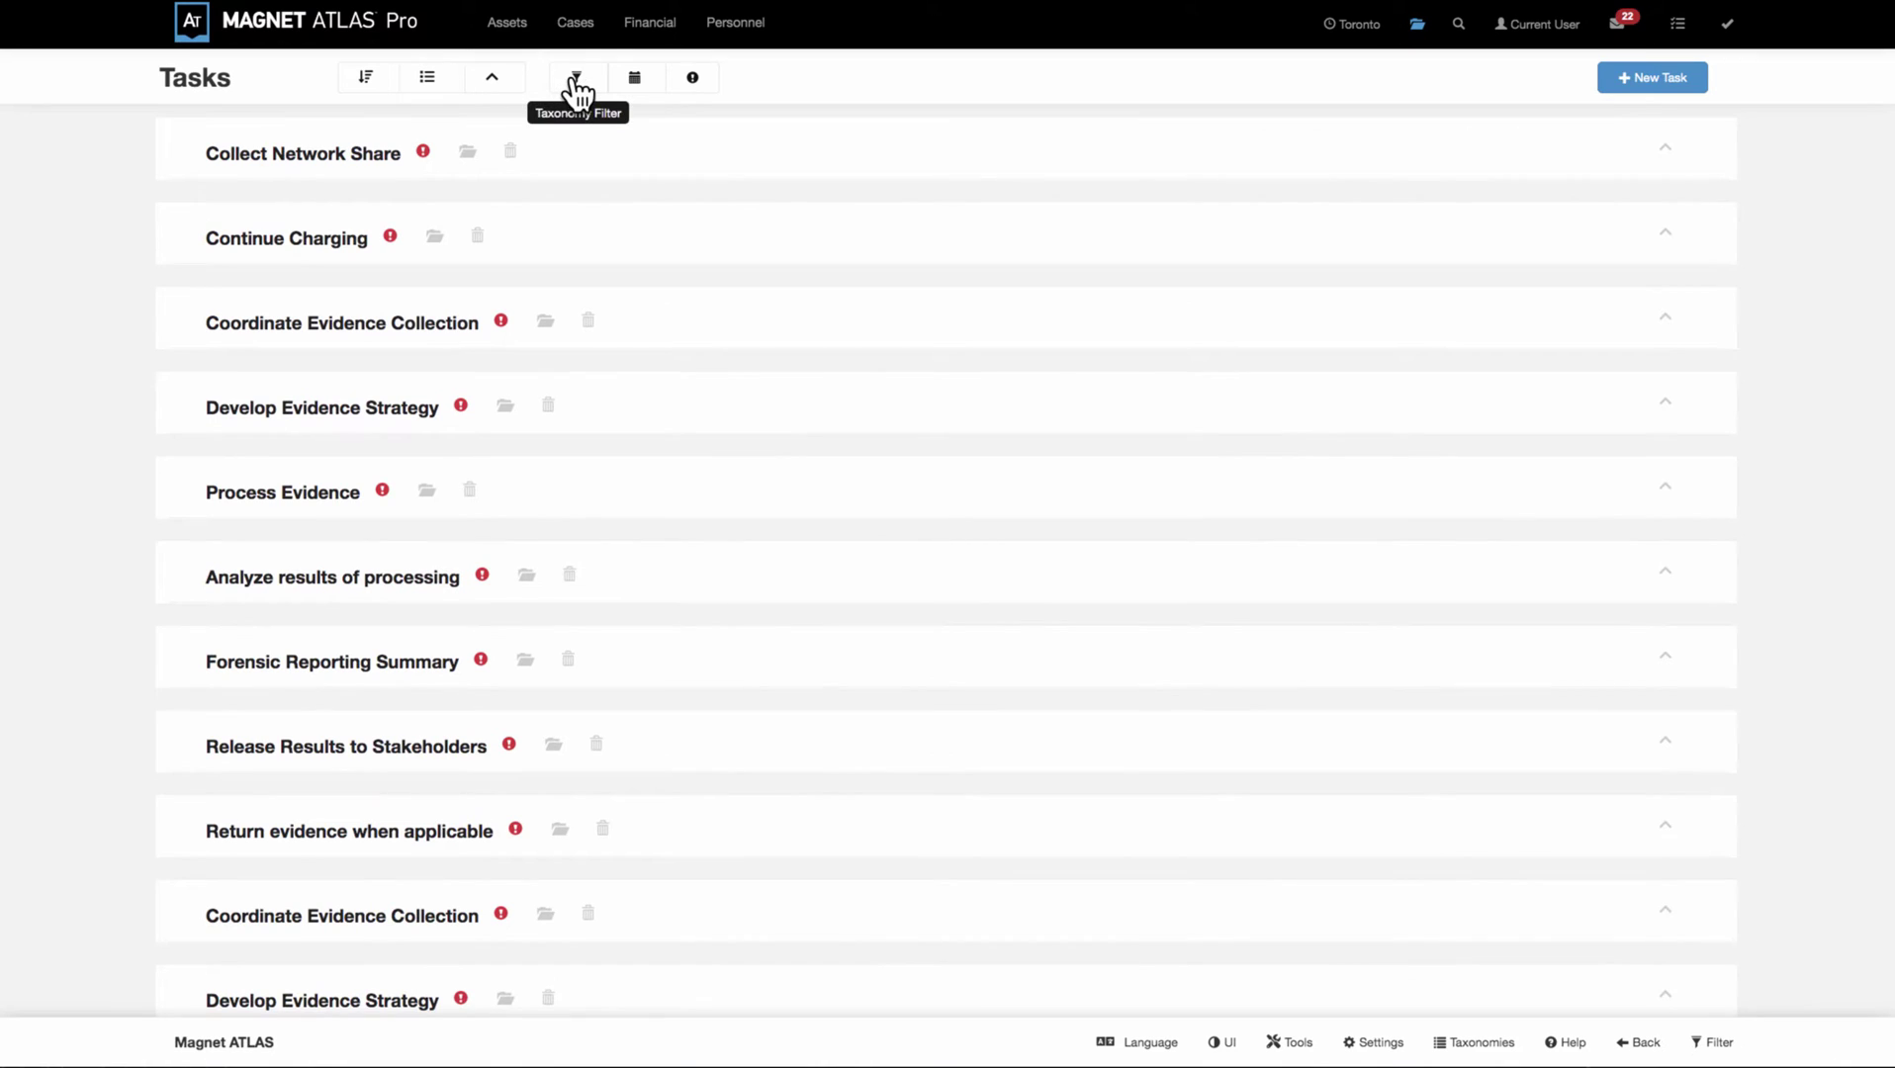
left_click(576, 81)
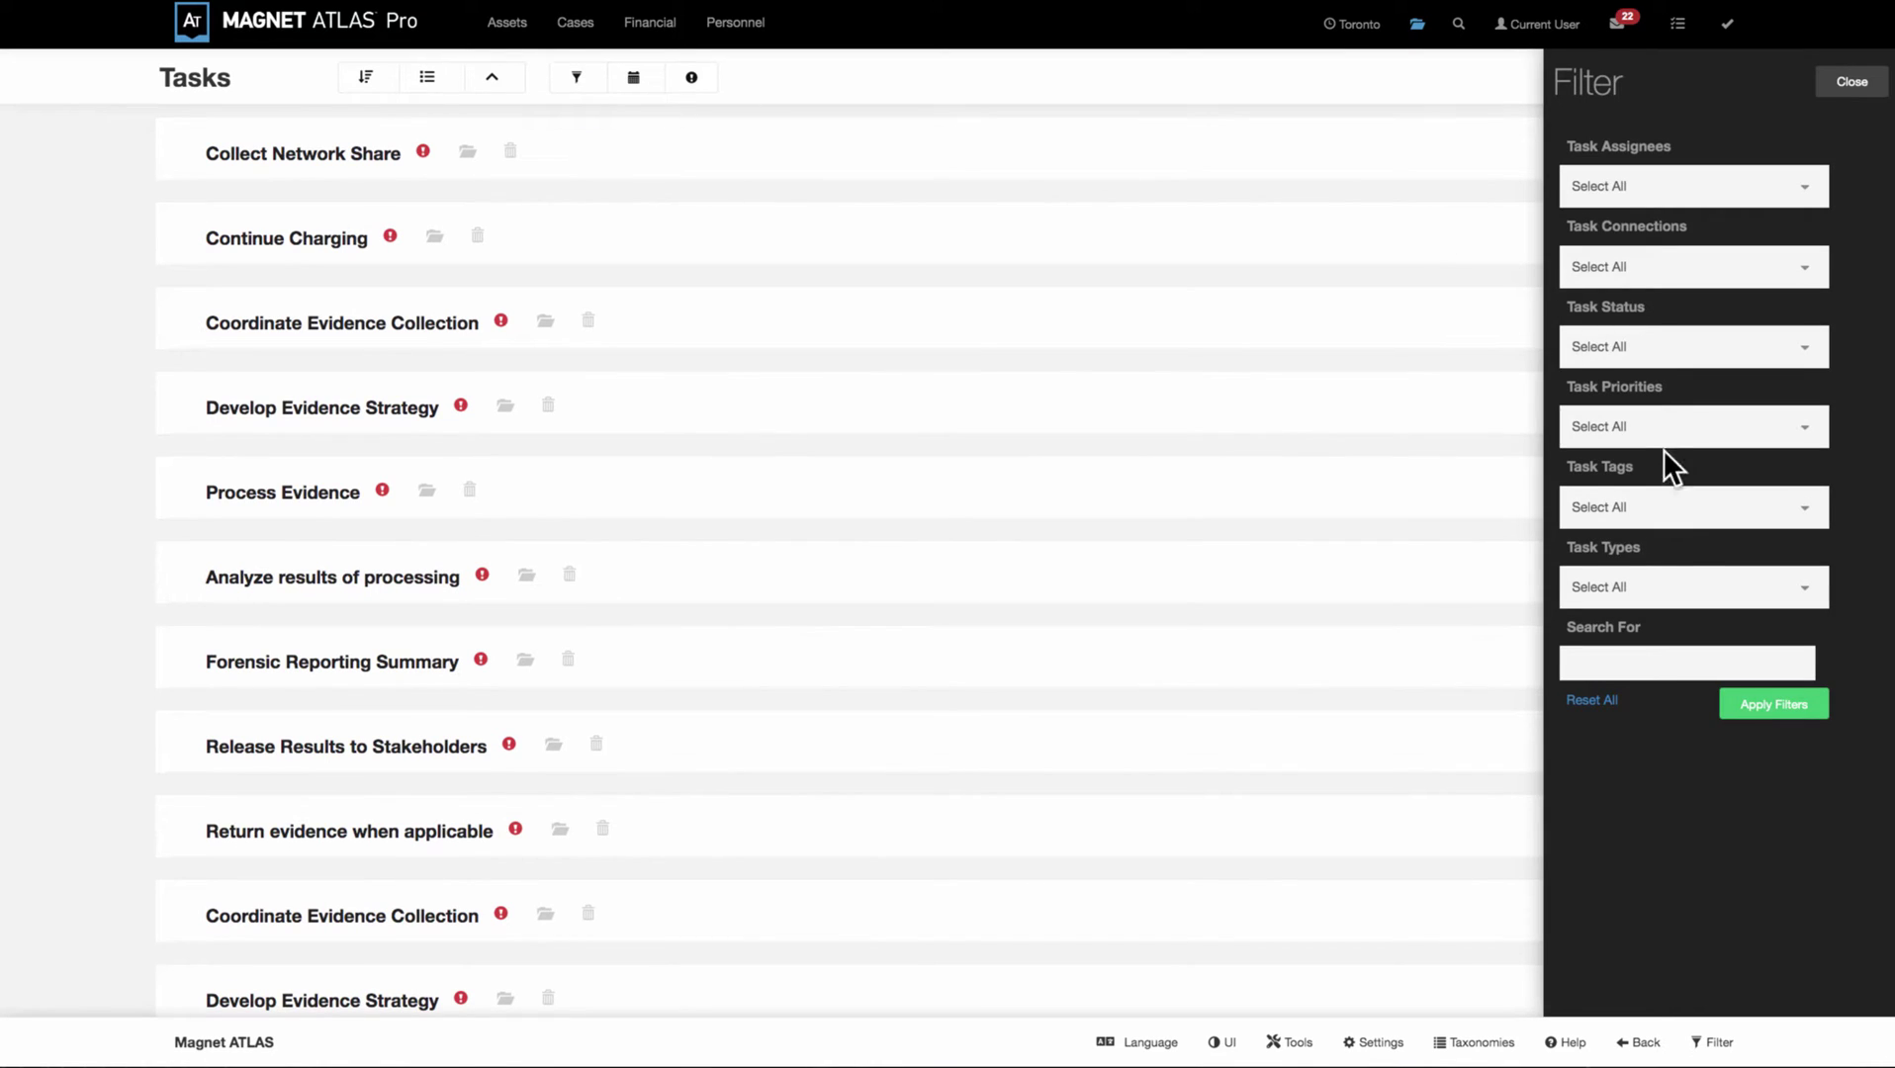
left_click(1643, 577)
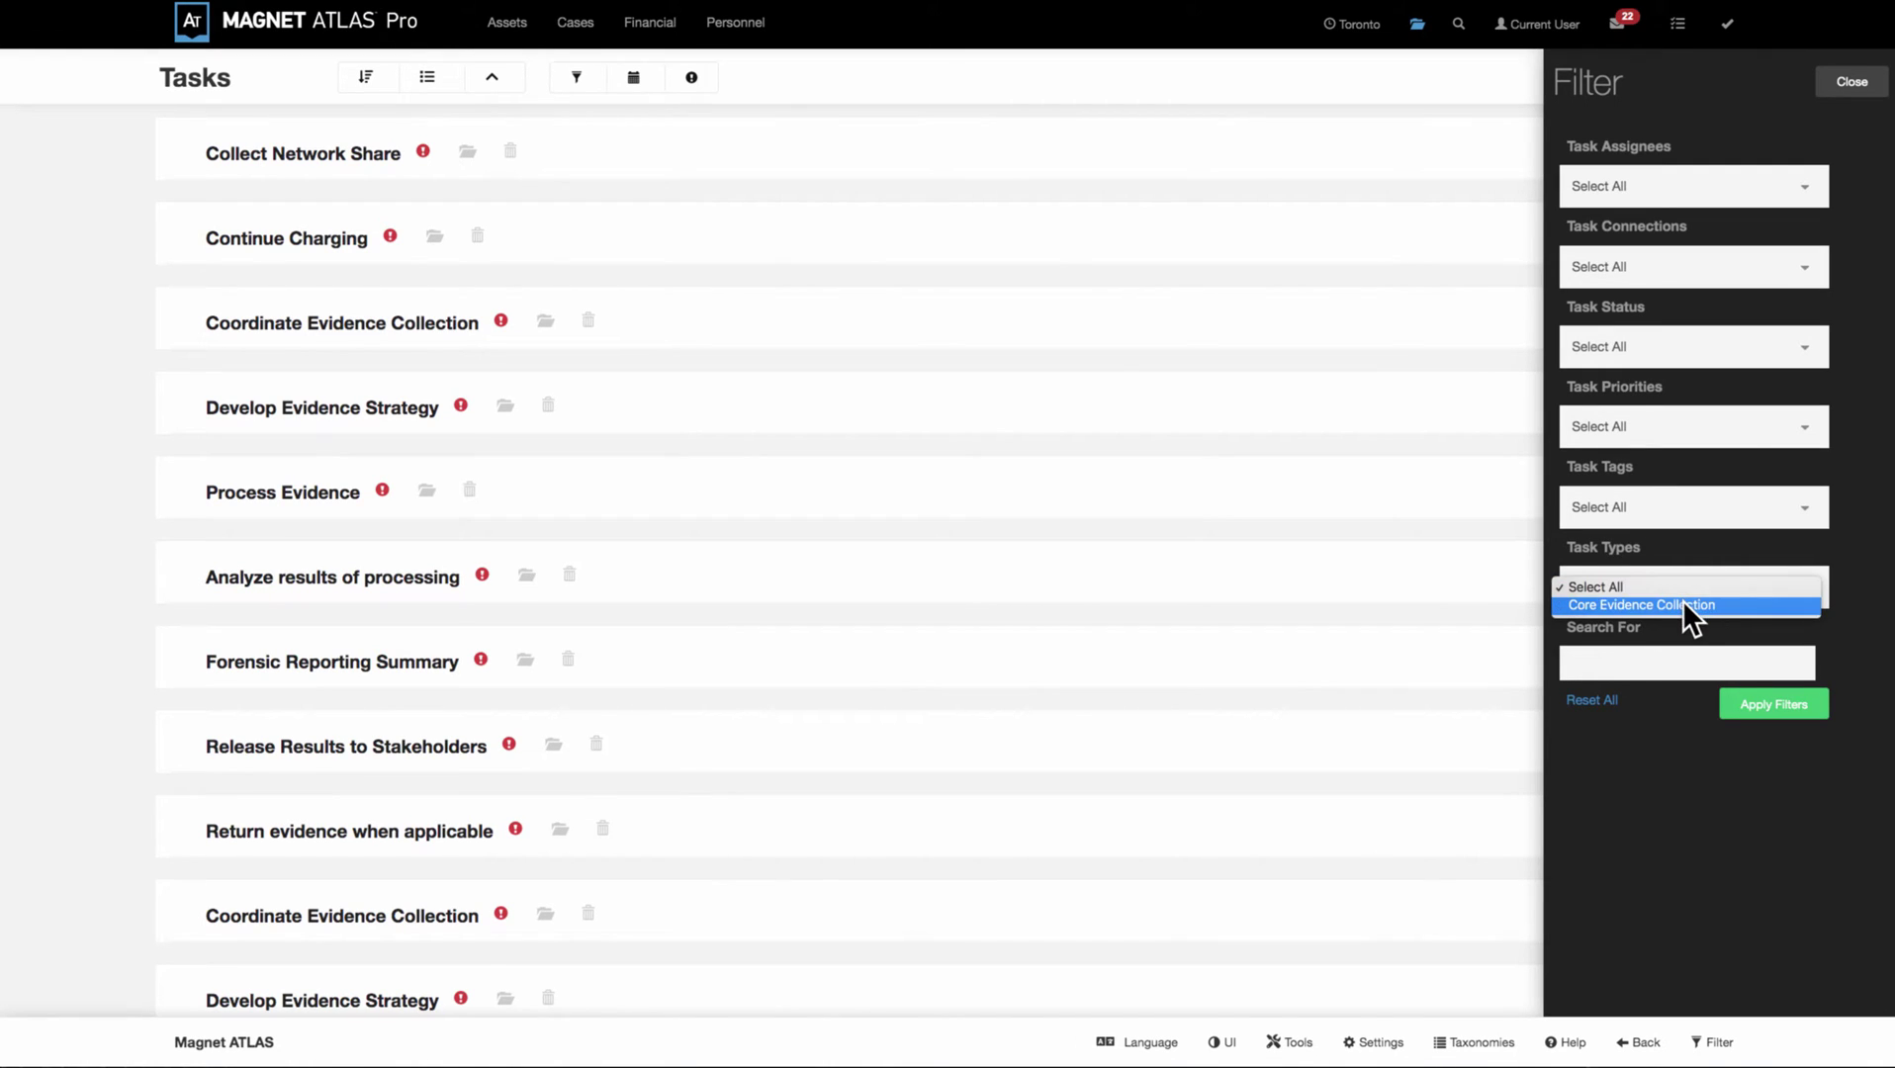
left_click(1681, 604)
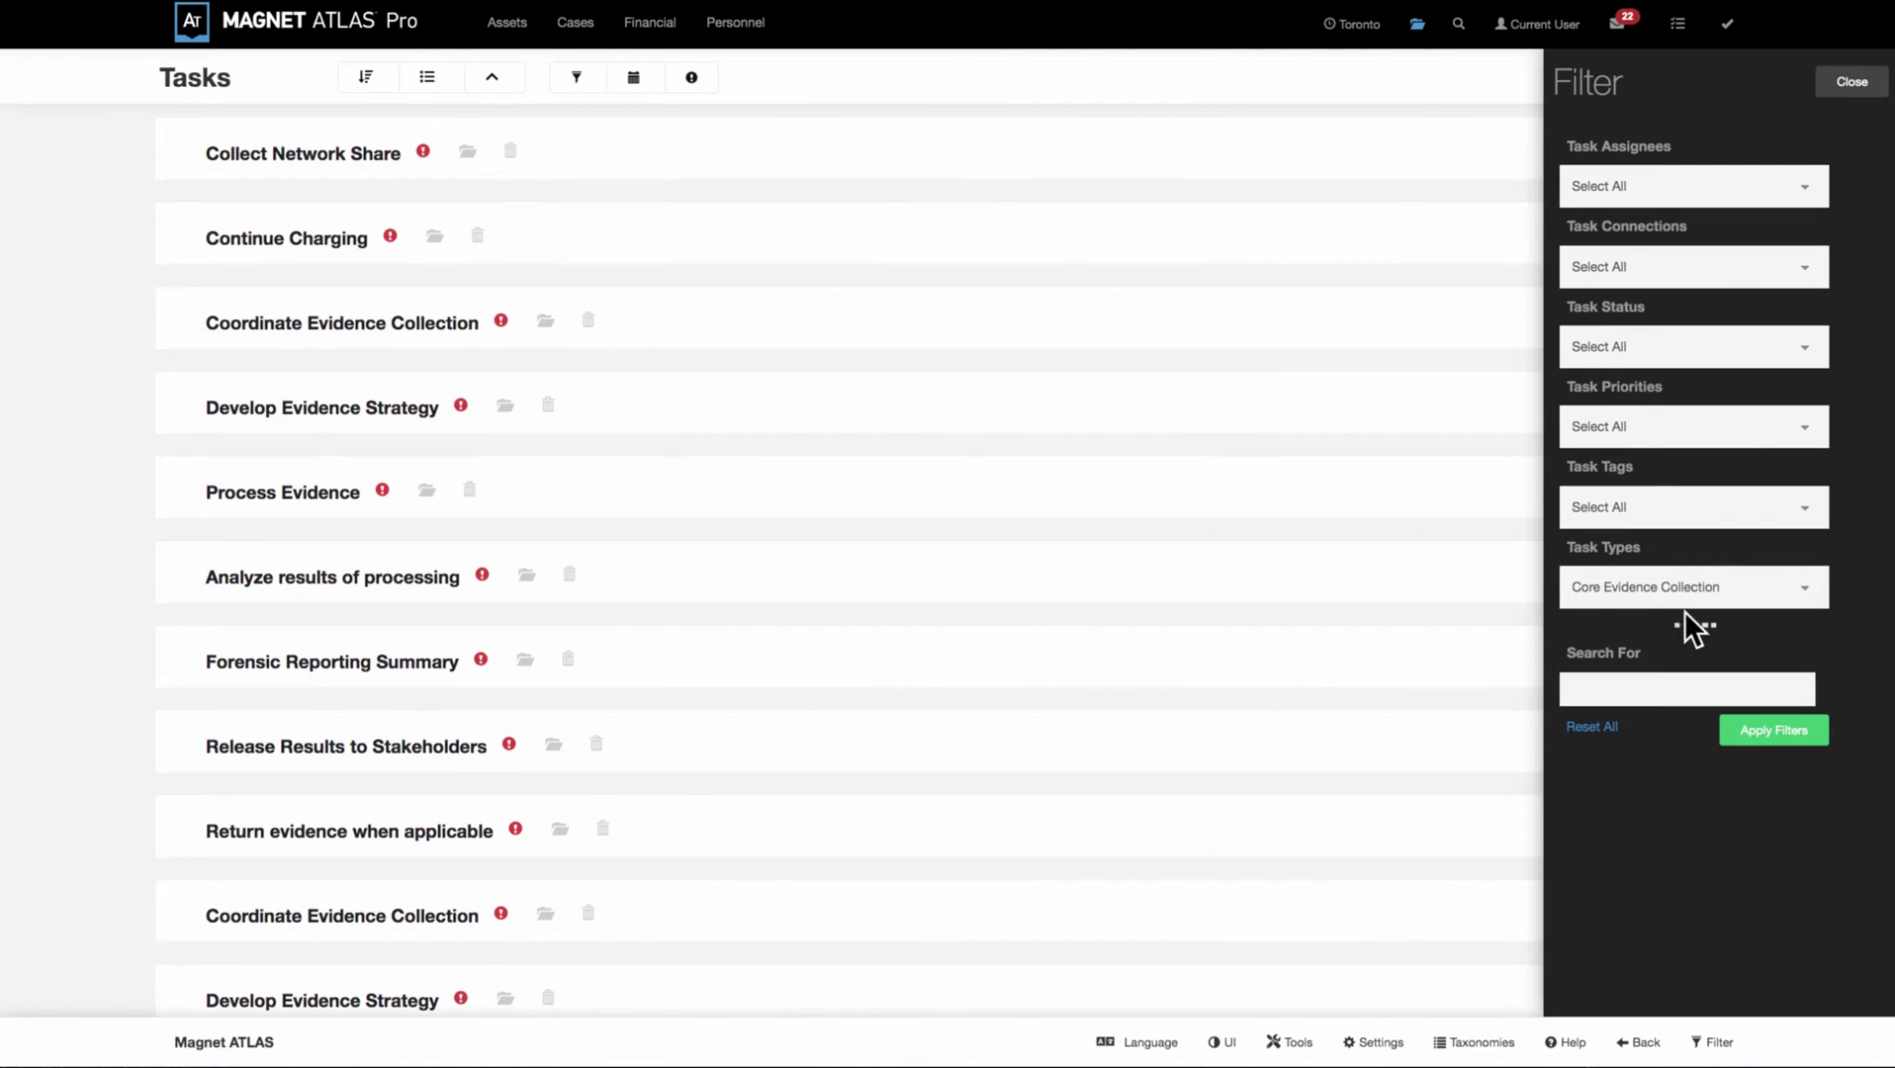
left_click(1769, 712)
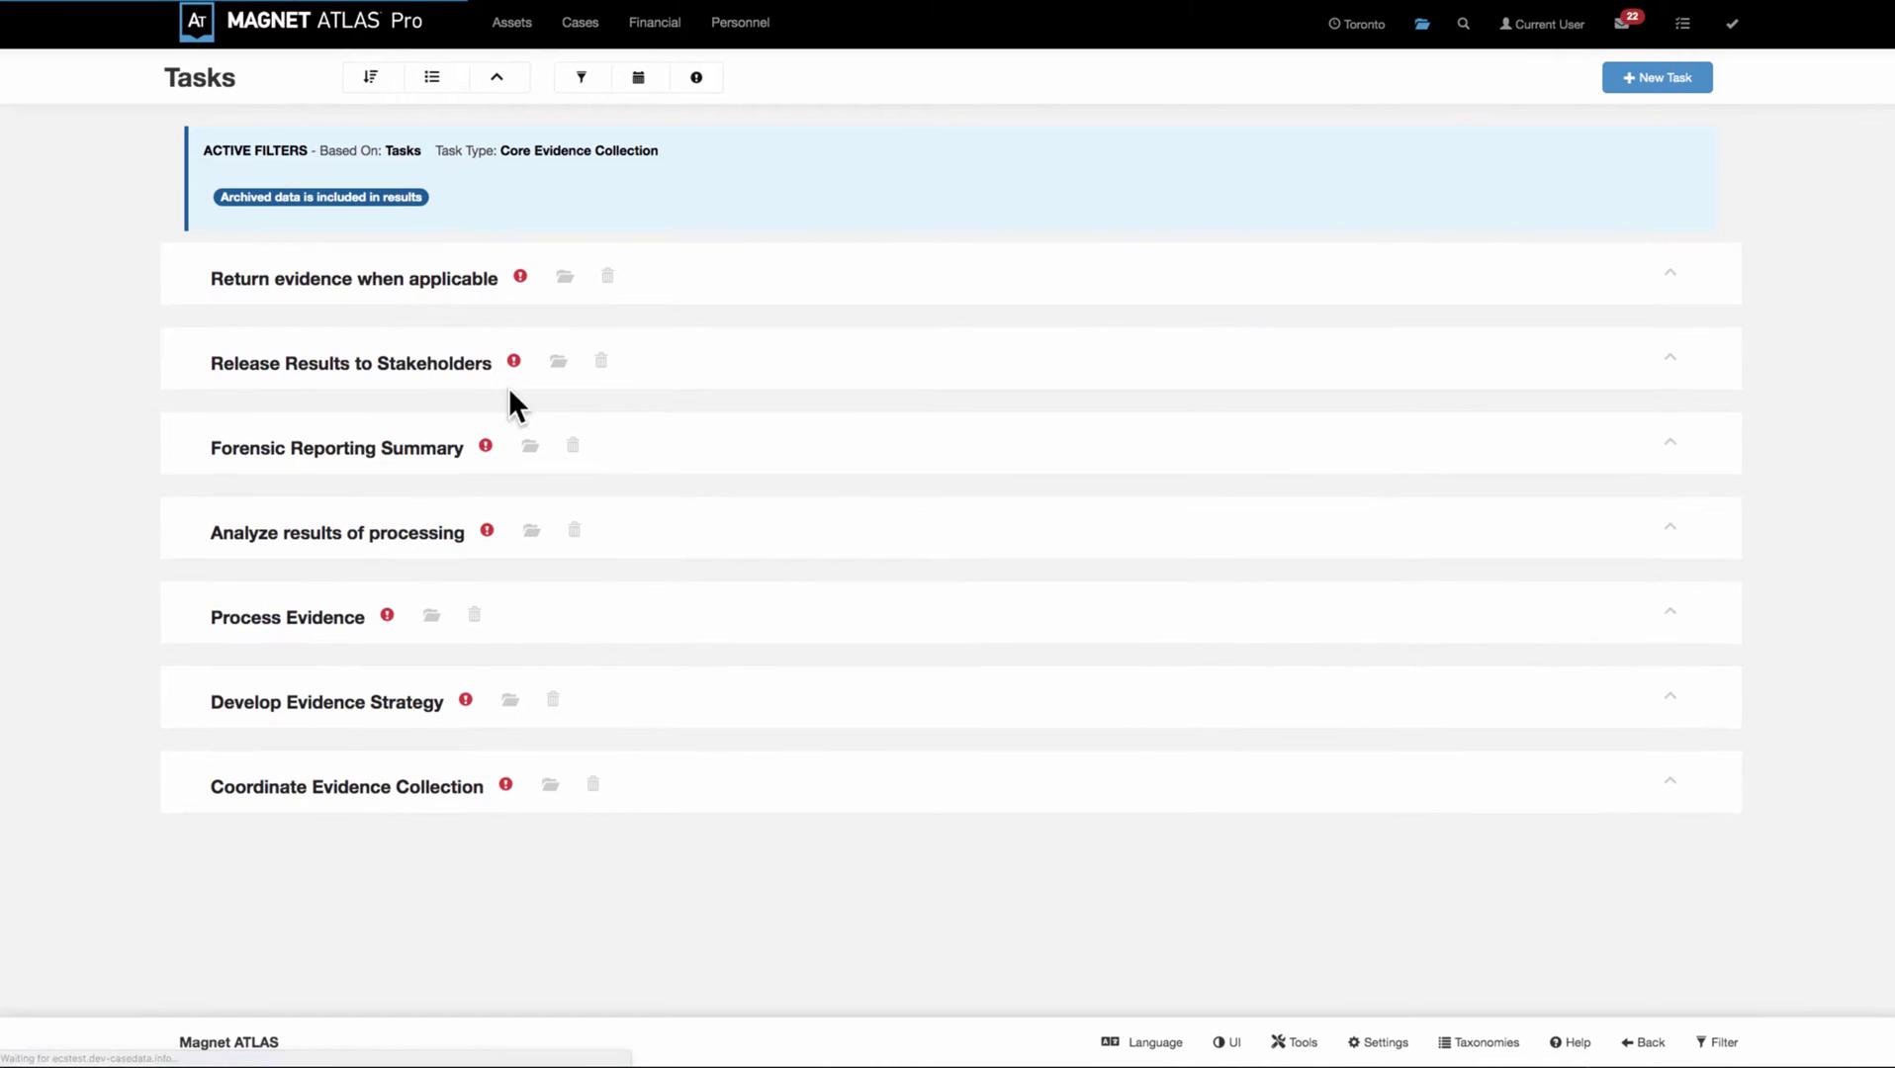
- Expand the filtered tasks' details, then go back to case CSE-22-01-0003's page
left_click(506, 83)
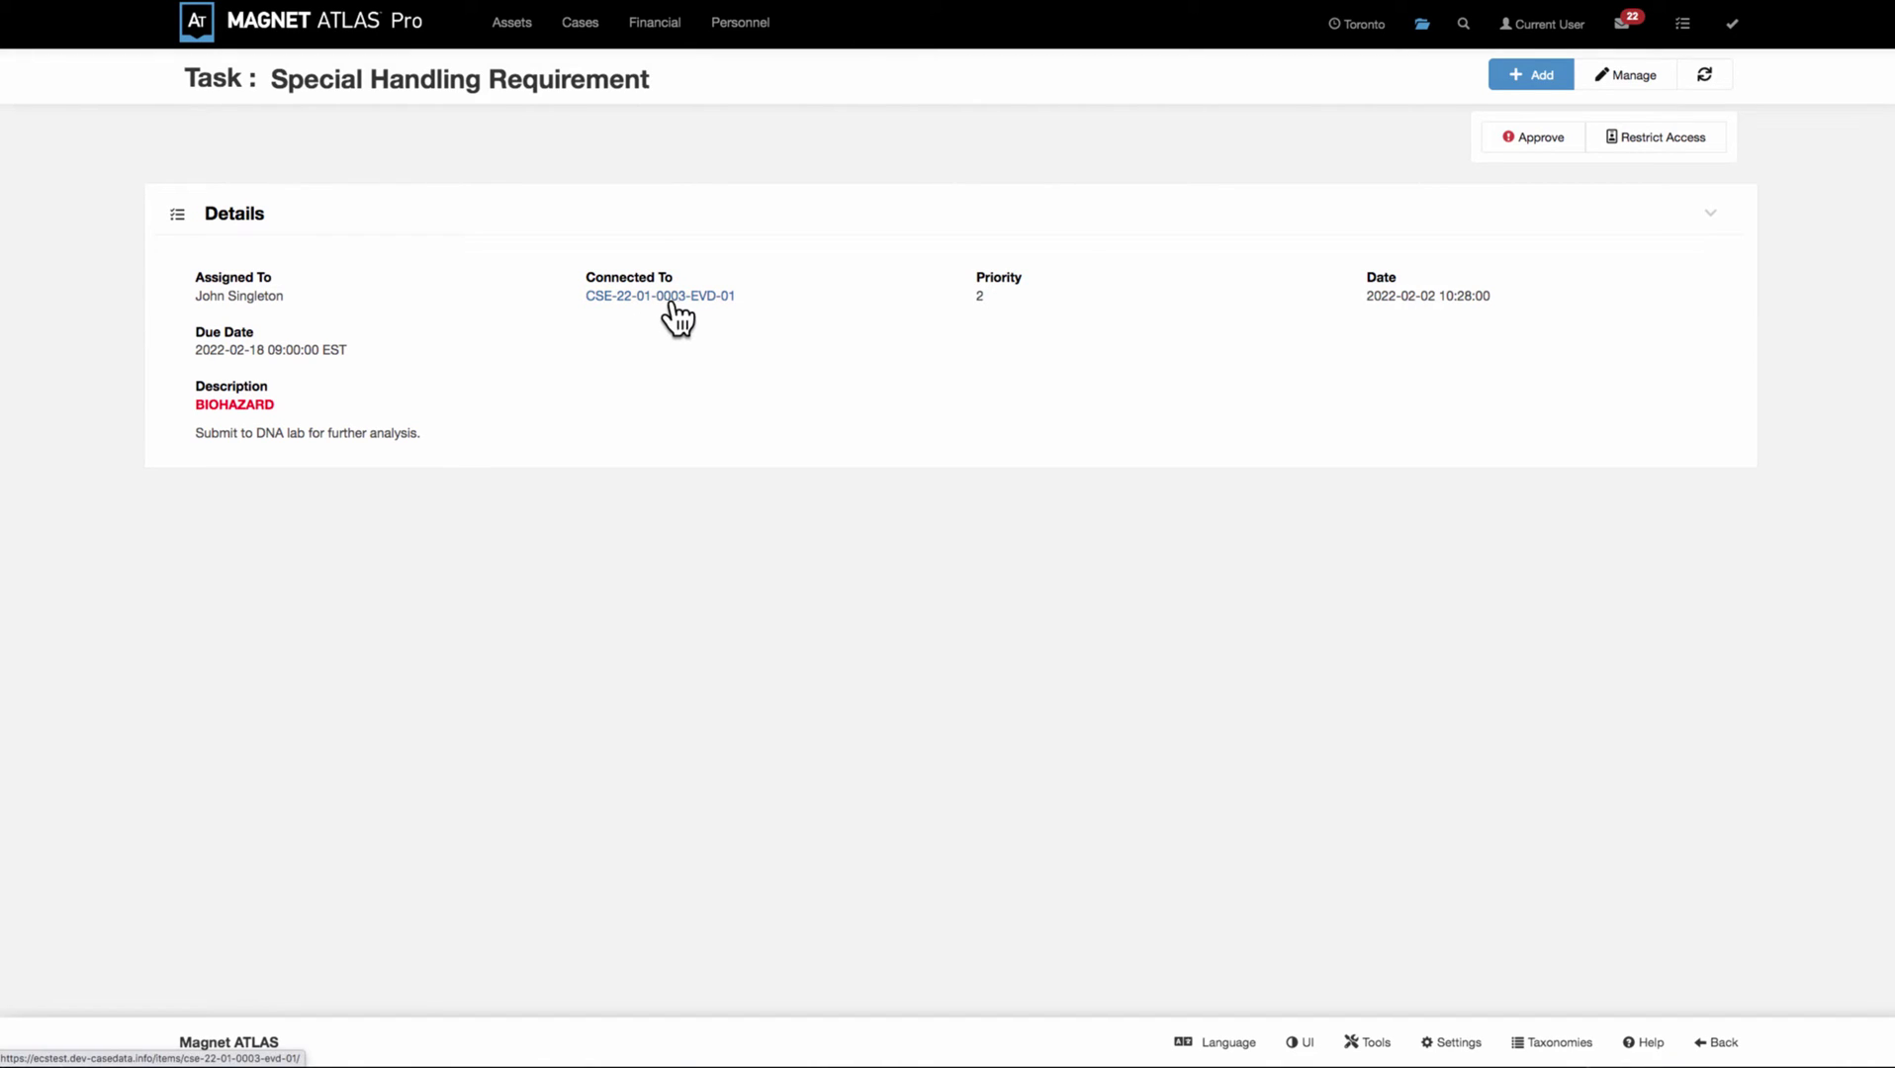
key("alt+Left")
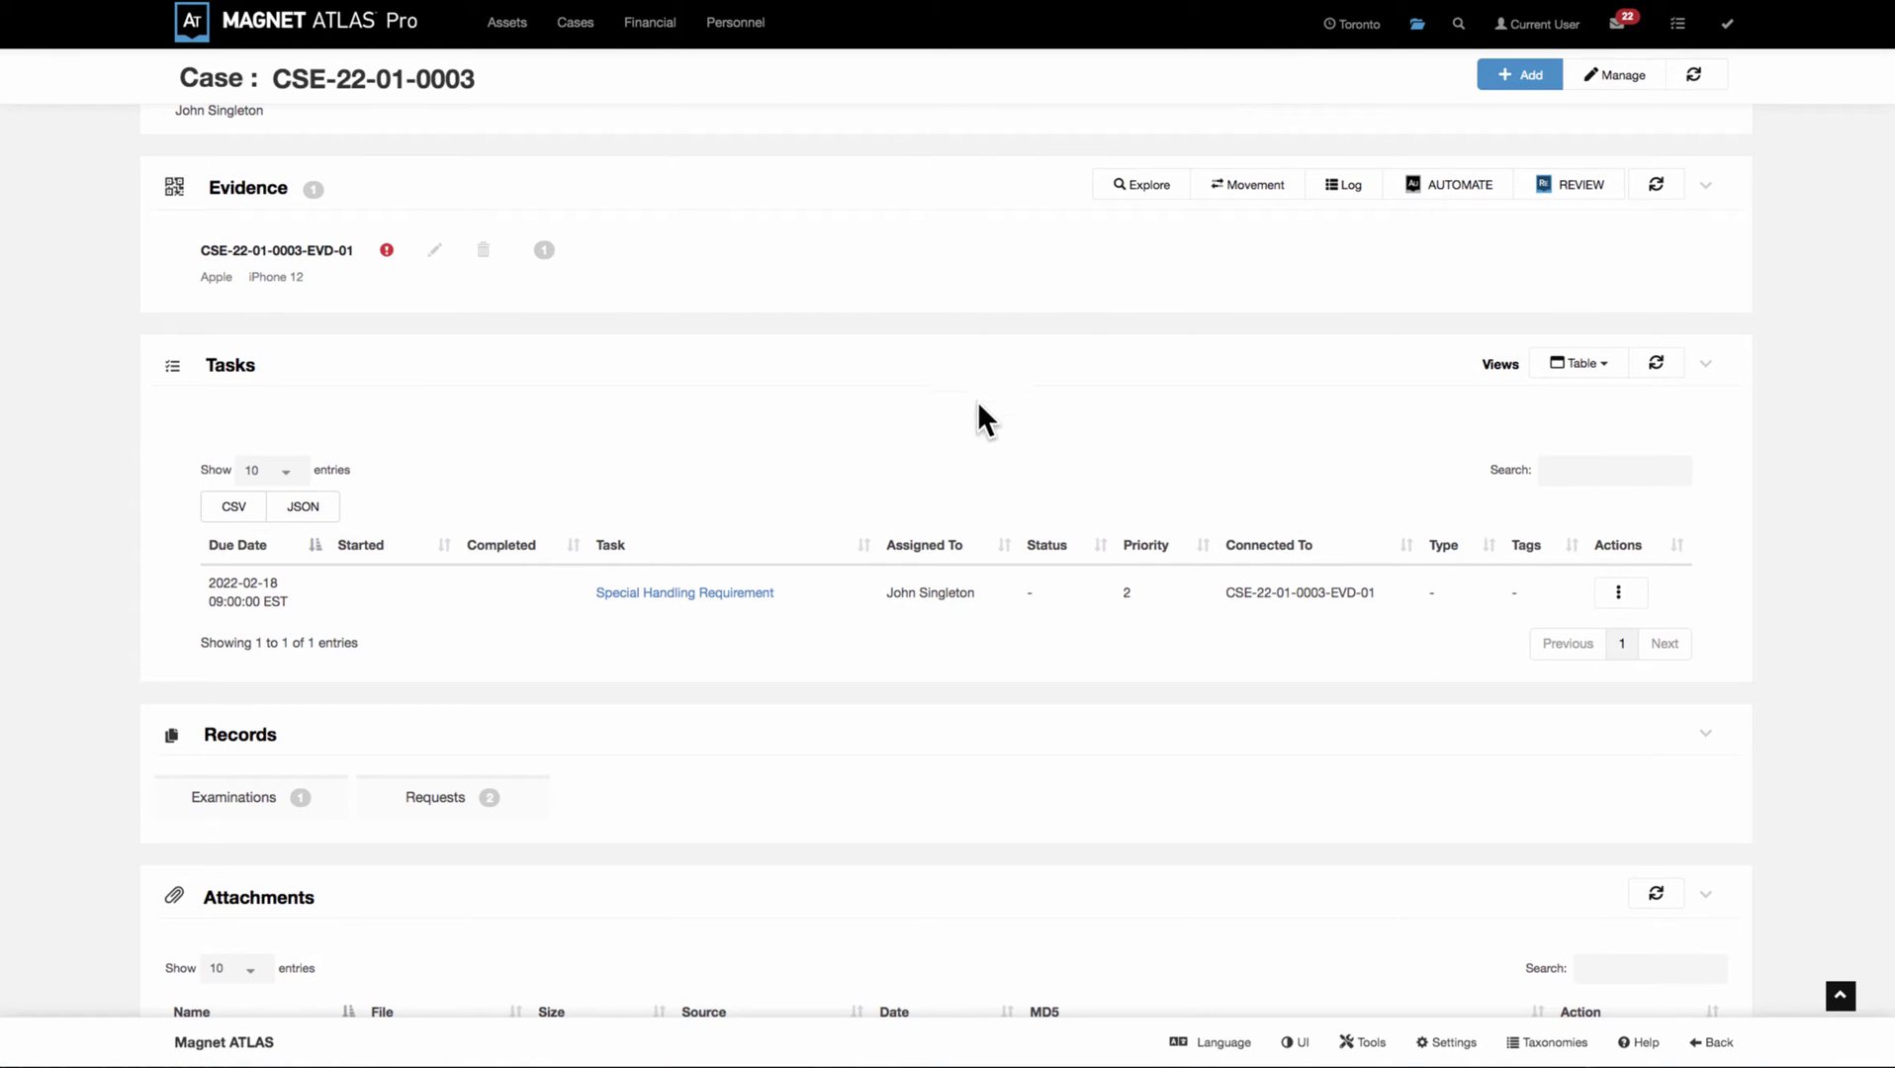
- Scroll case CSE-22-01-0003's page, highlight the Tasks heading, and return to case CSE-2021-0016
scroll(870, 435, "up", 3)
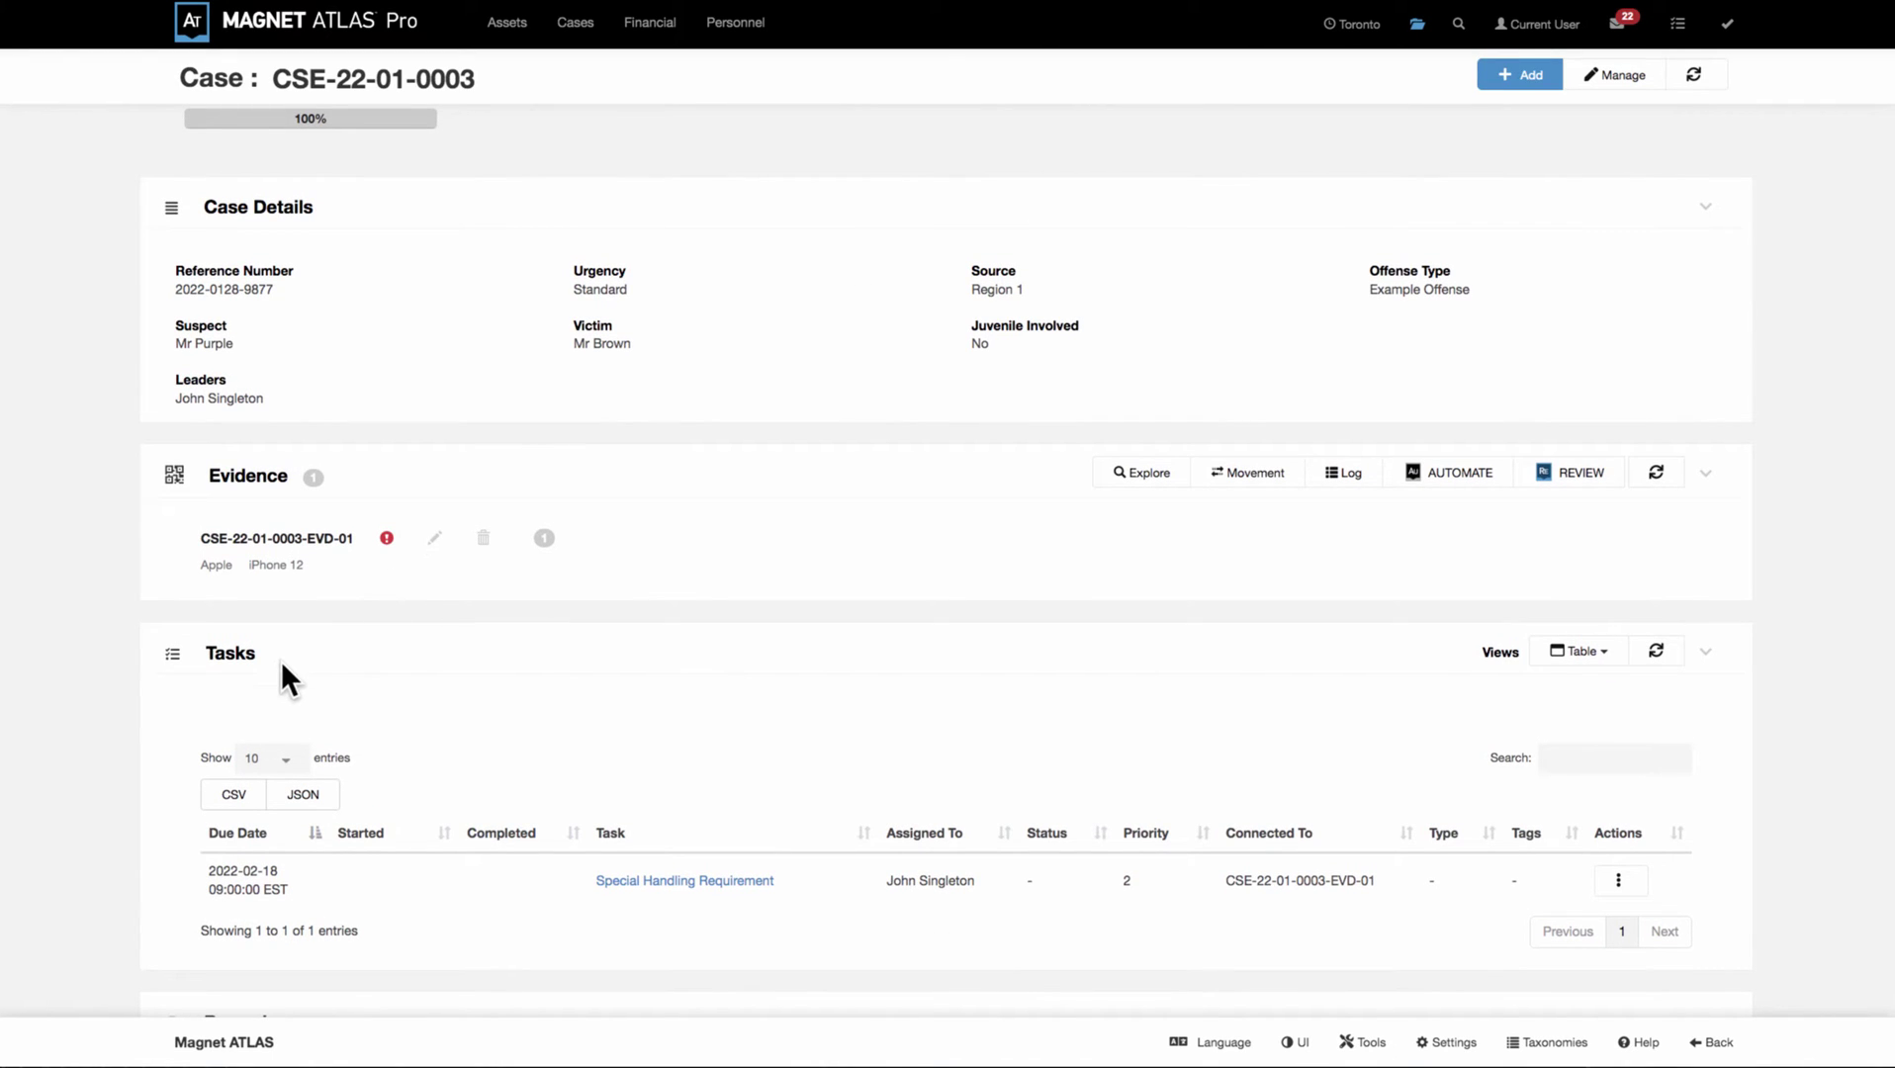
left_click_drag(256, 654, 215, 654)
scroll(648, 772, "down", 1)
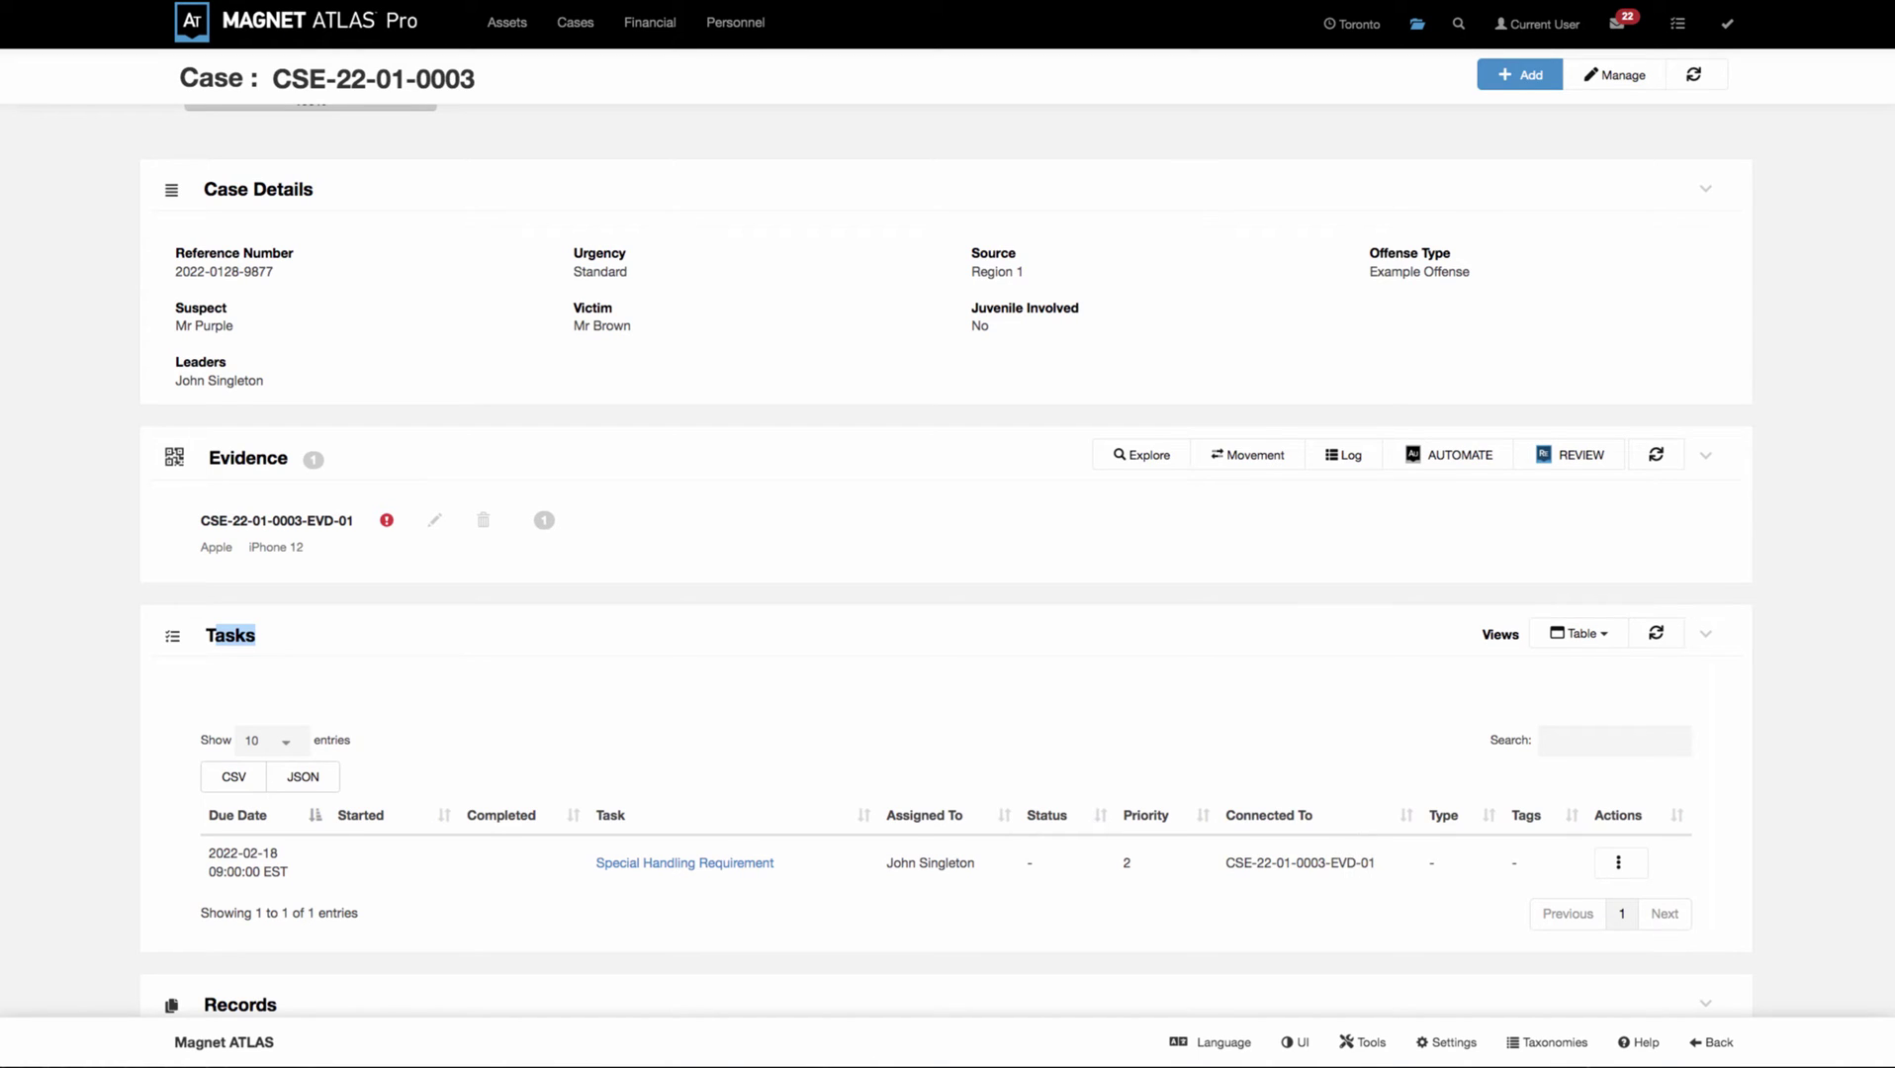
left_click_drag(1376, 863, 1330, 863)
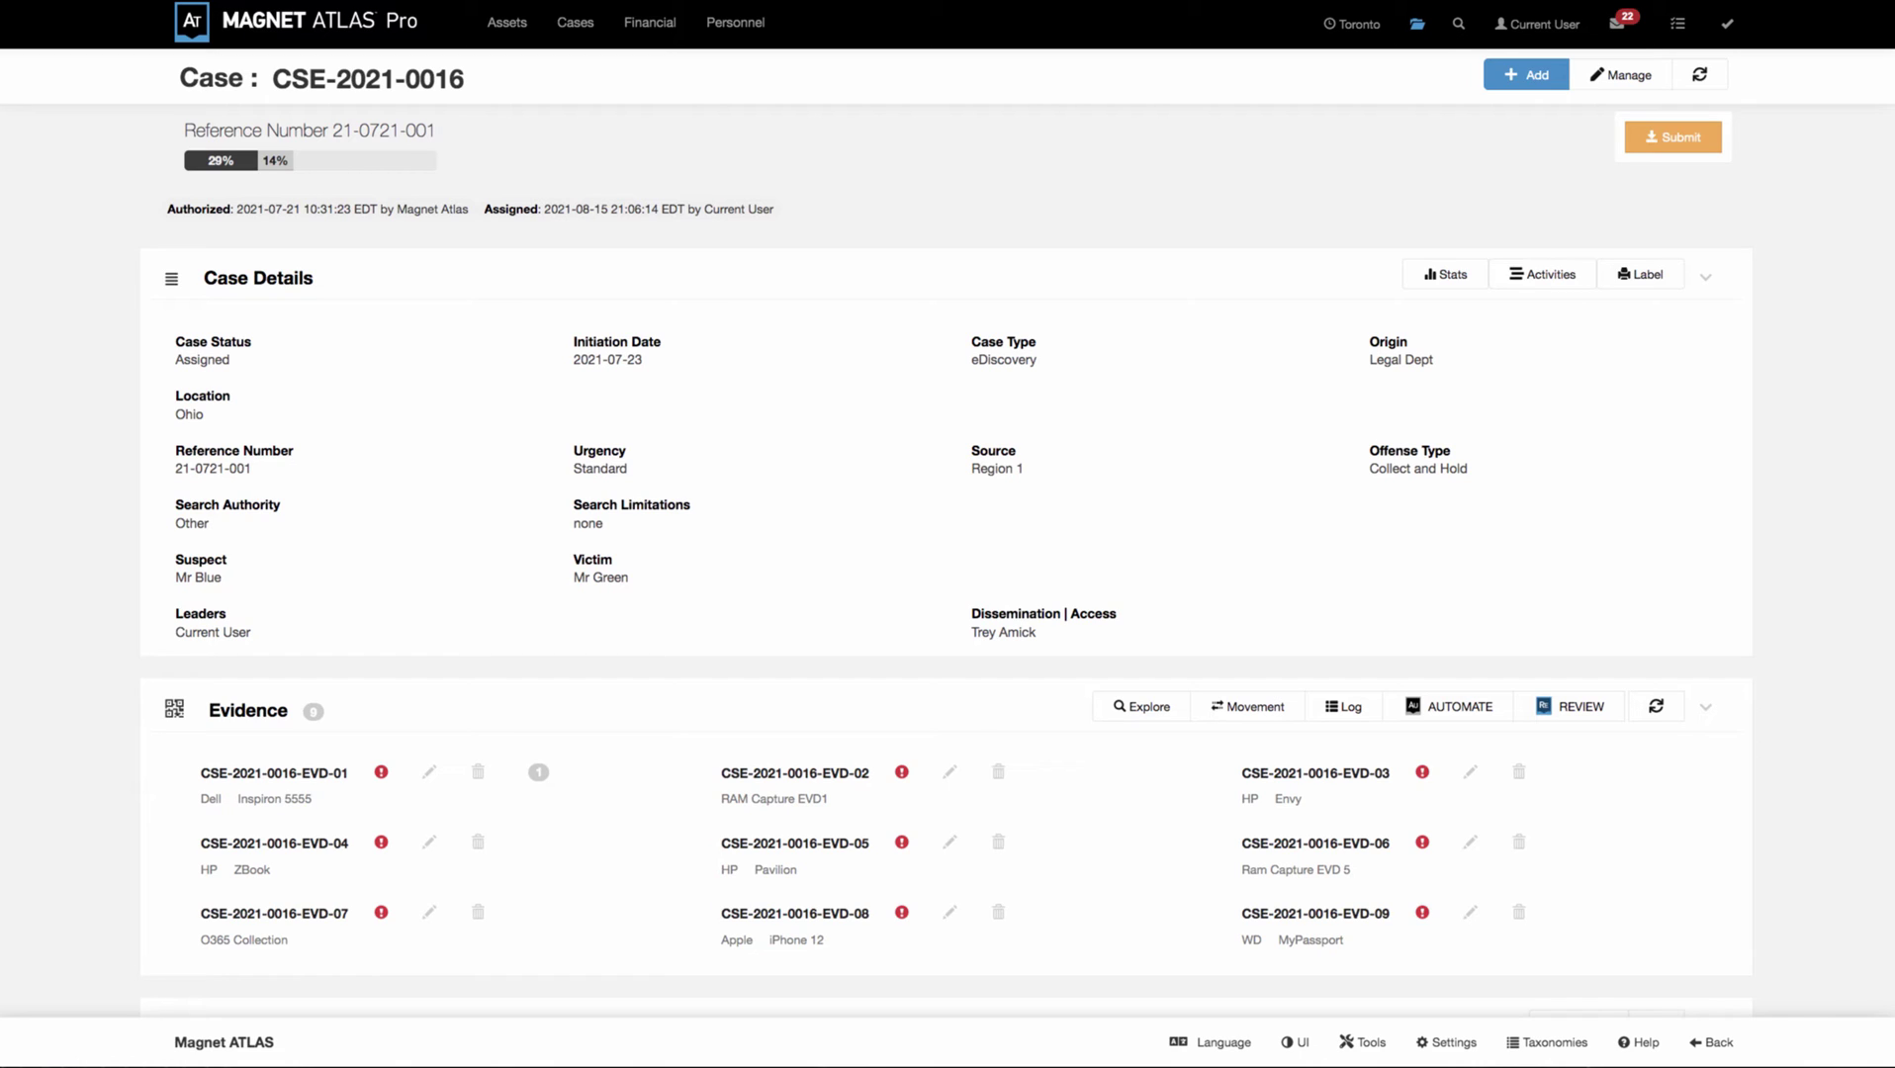
left_click(1554, 83)
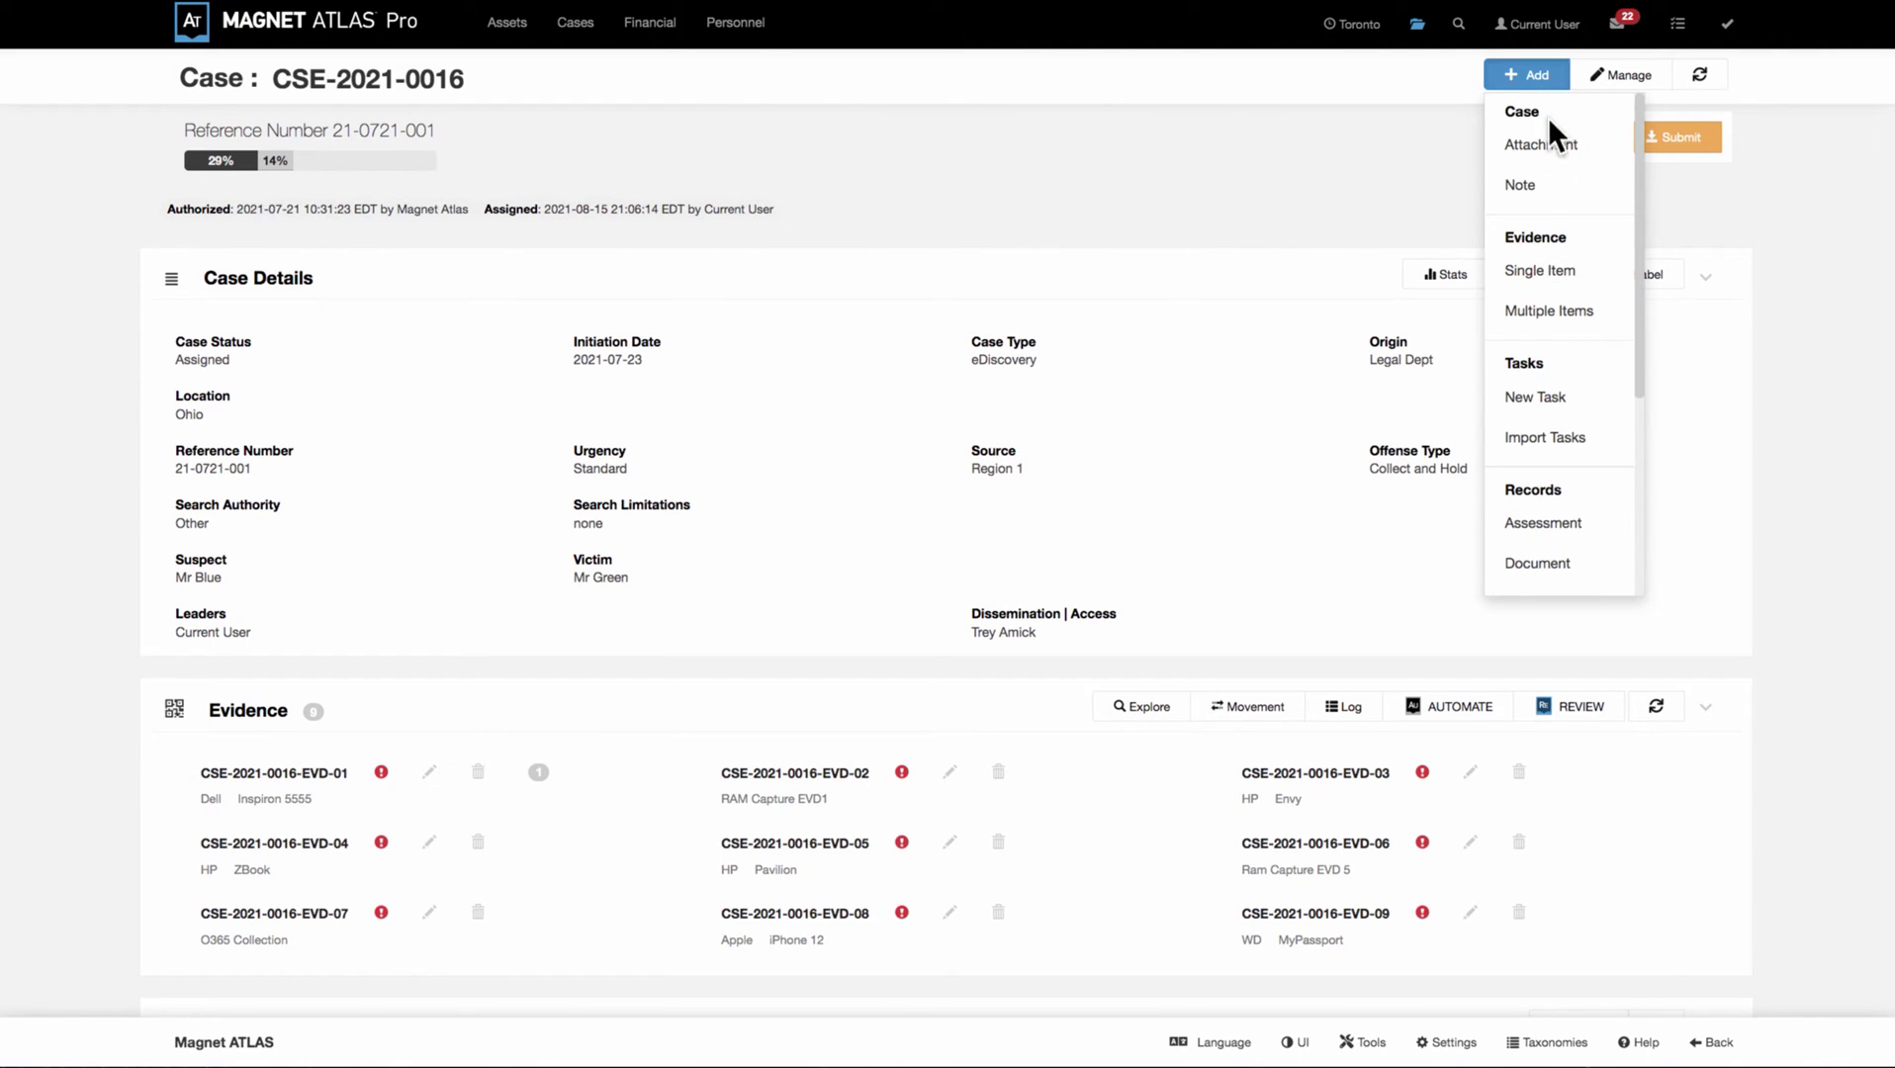
left_click(1563, 433)
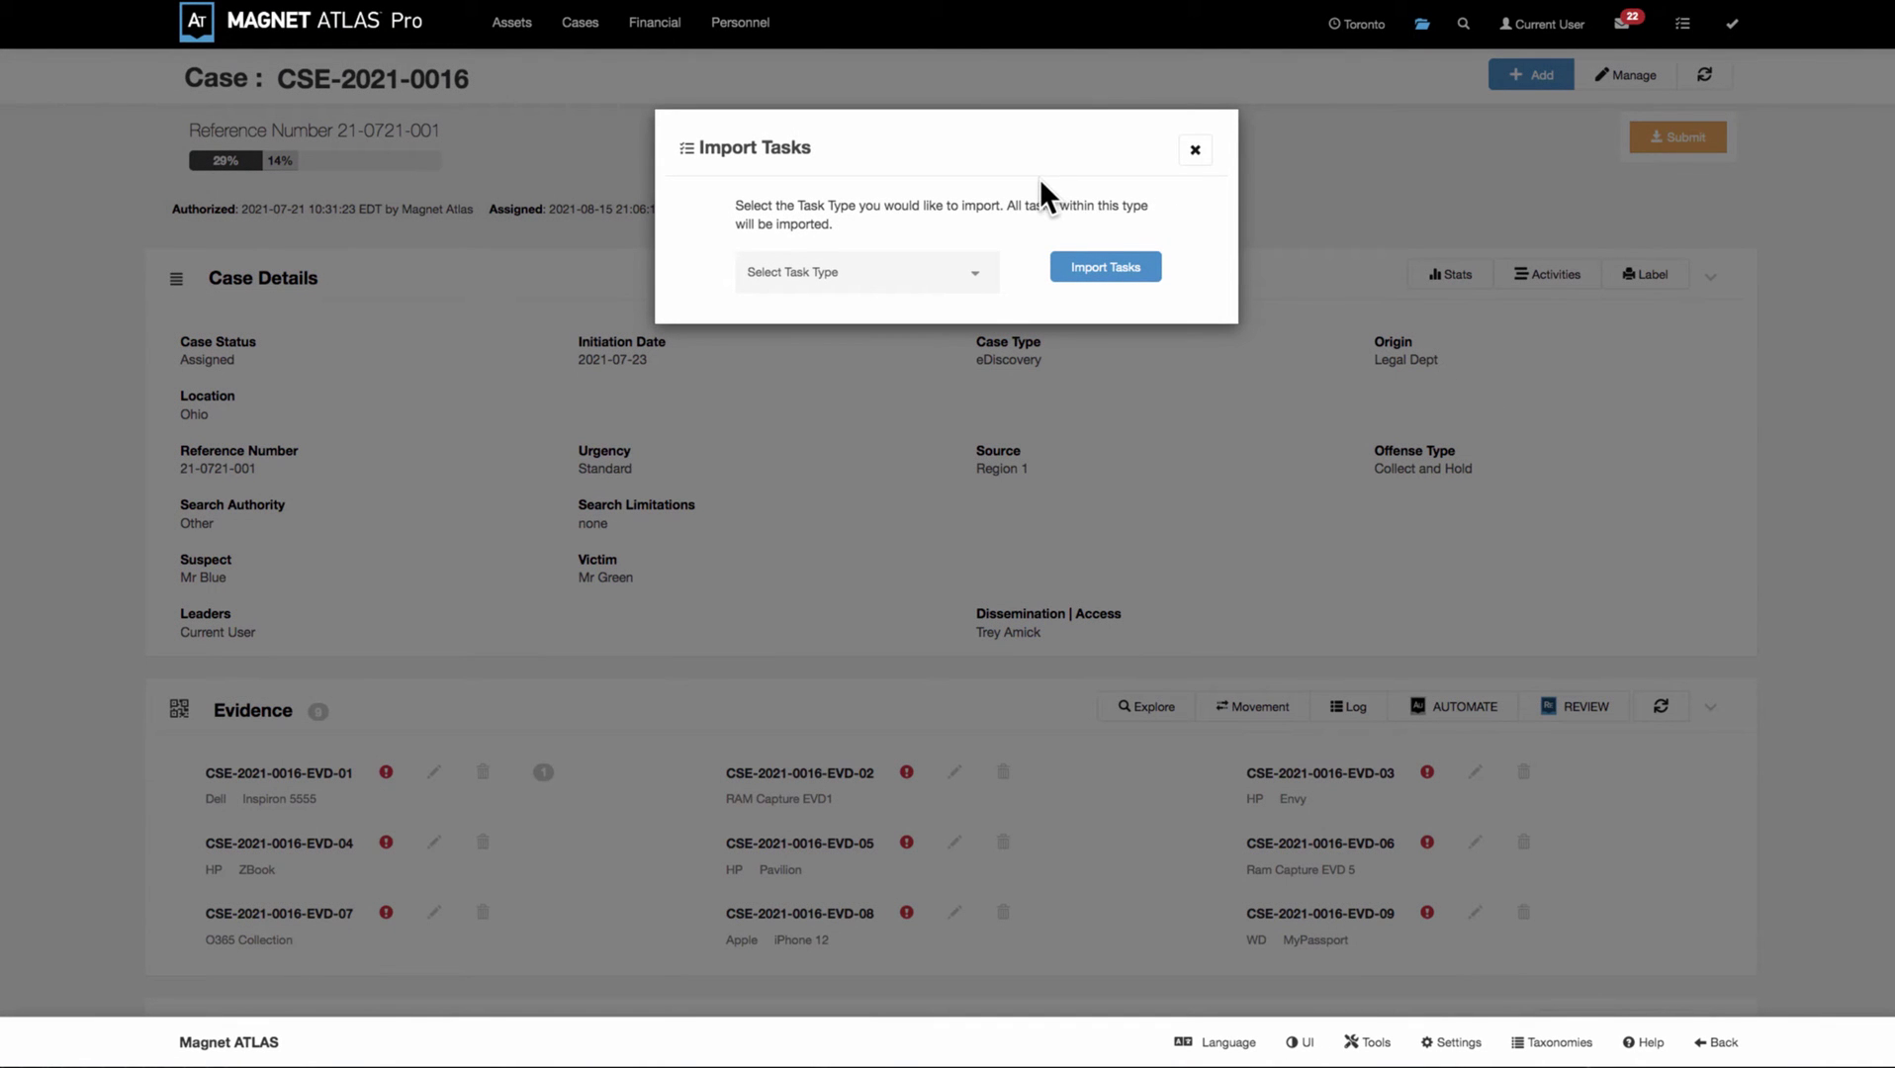
left_click(976, 270)
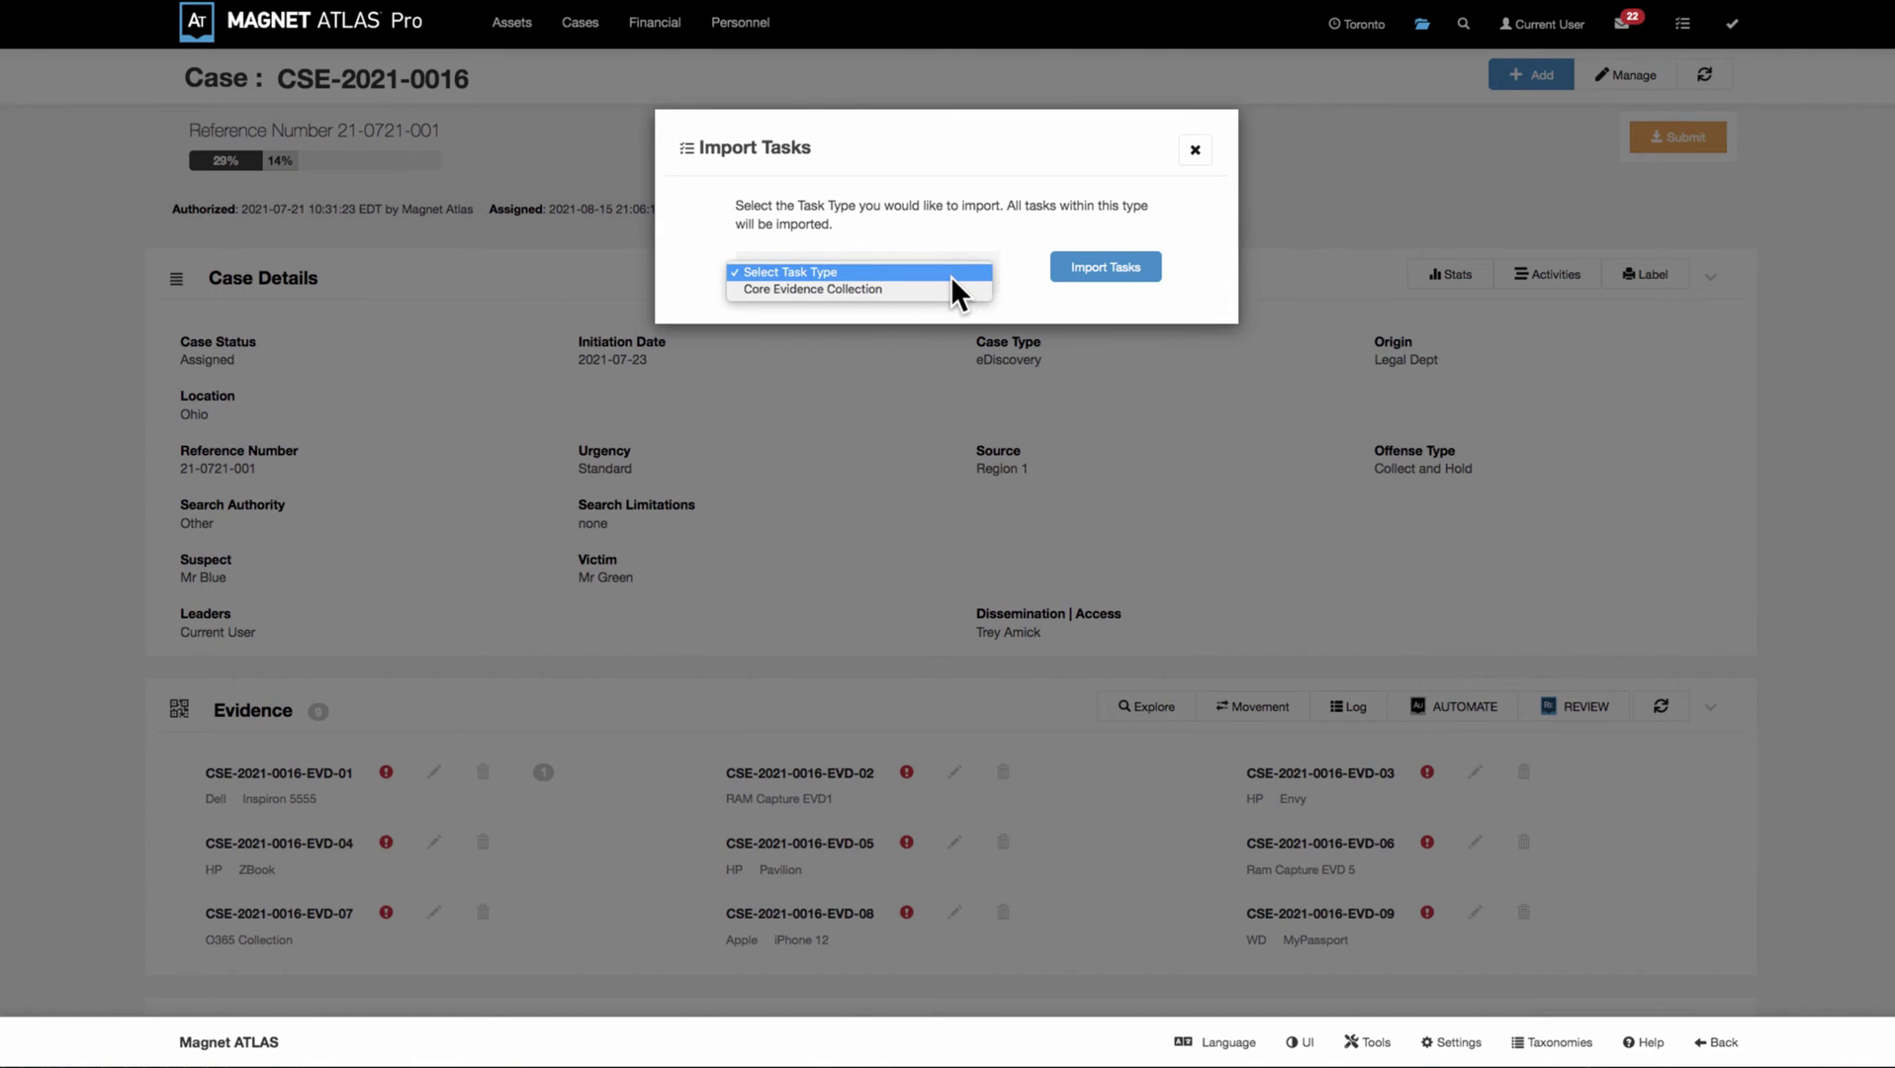
left_click(792, 290)
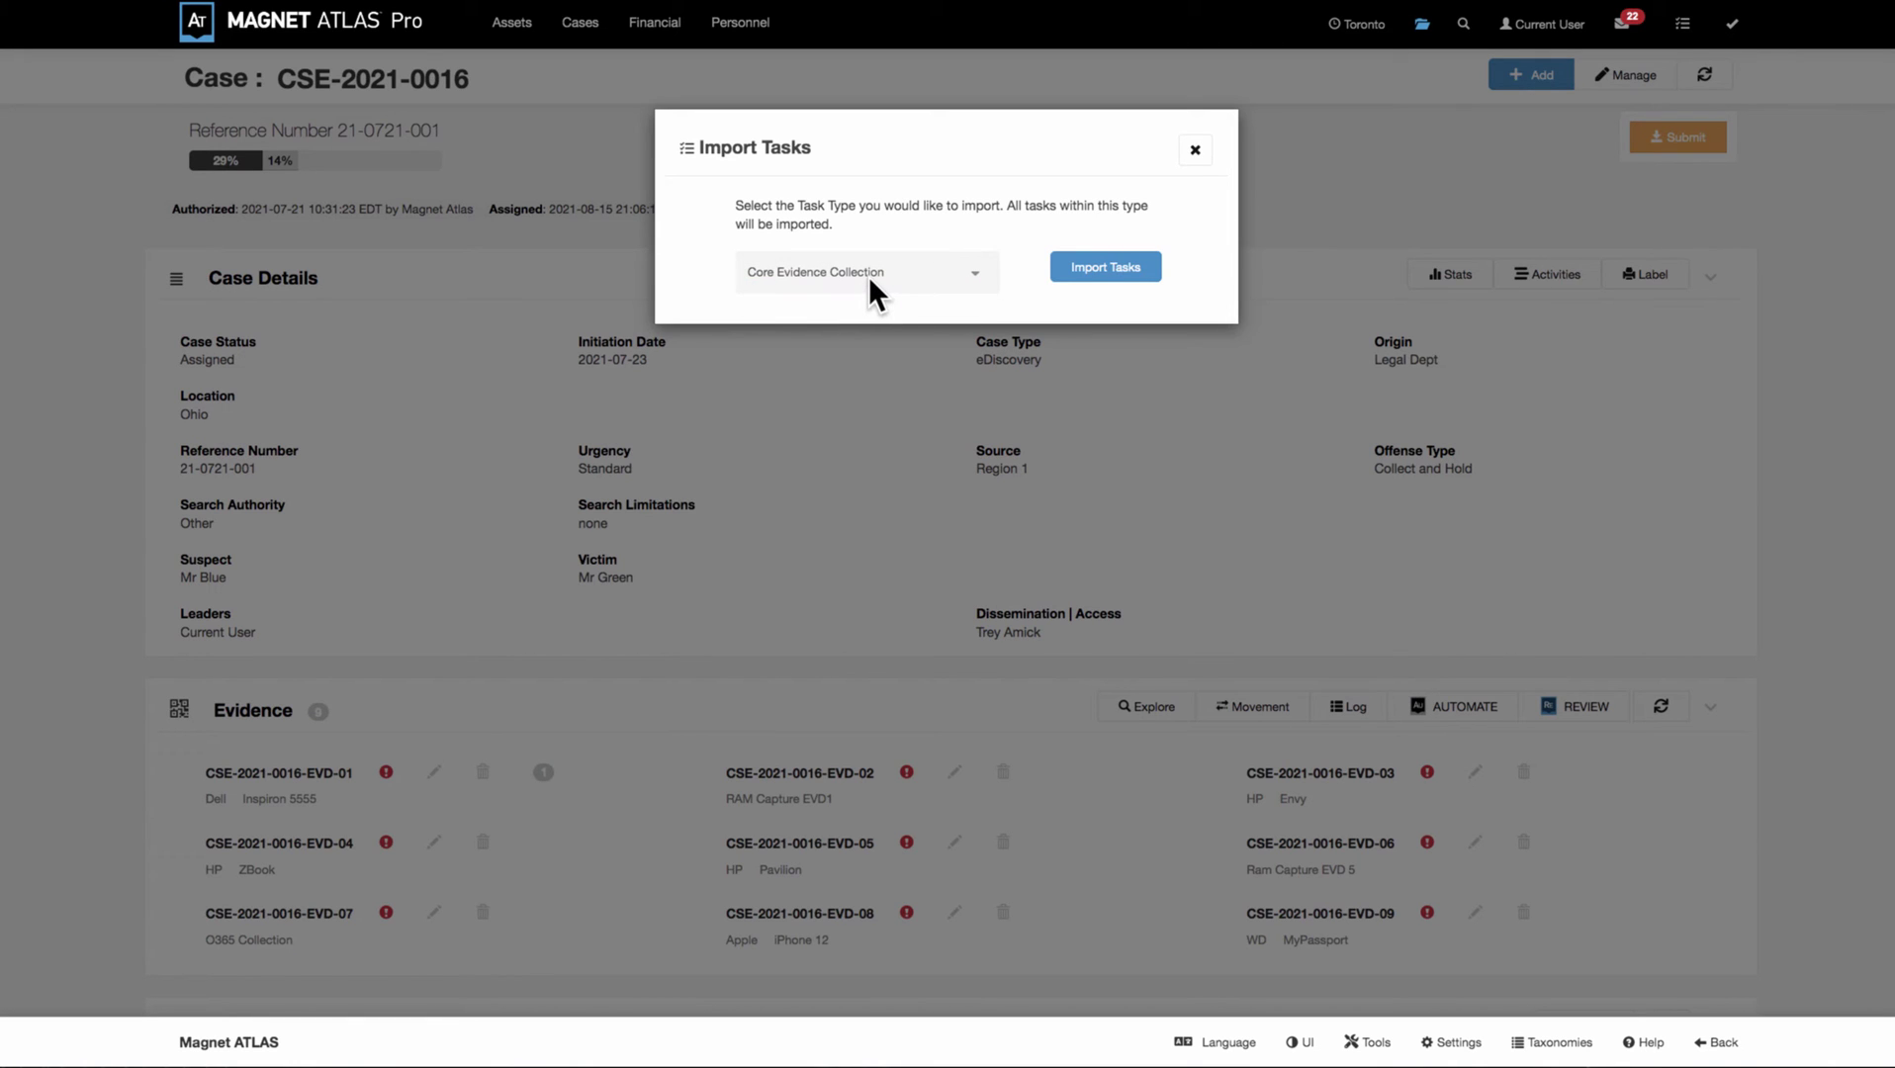
left_click(1196, 153)
- Scroll to the Tasks table and open, then dismiss, the Coordinate Evidence Collection task's actions menu
scroll(1873, 352, "down", 2)
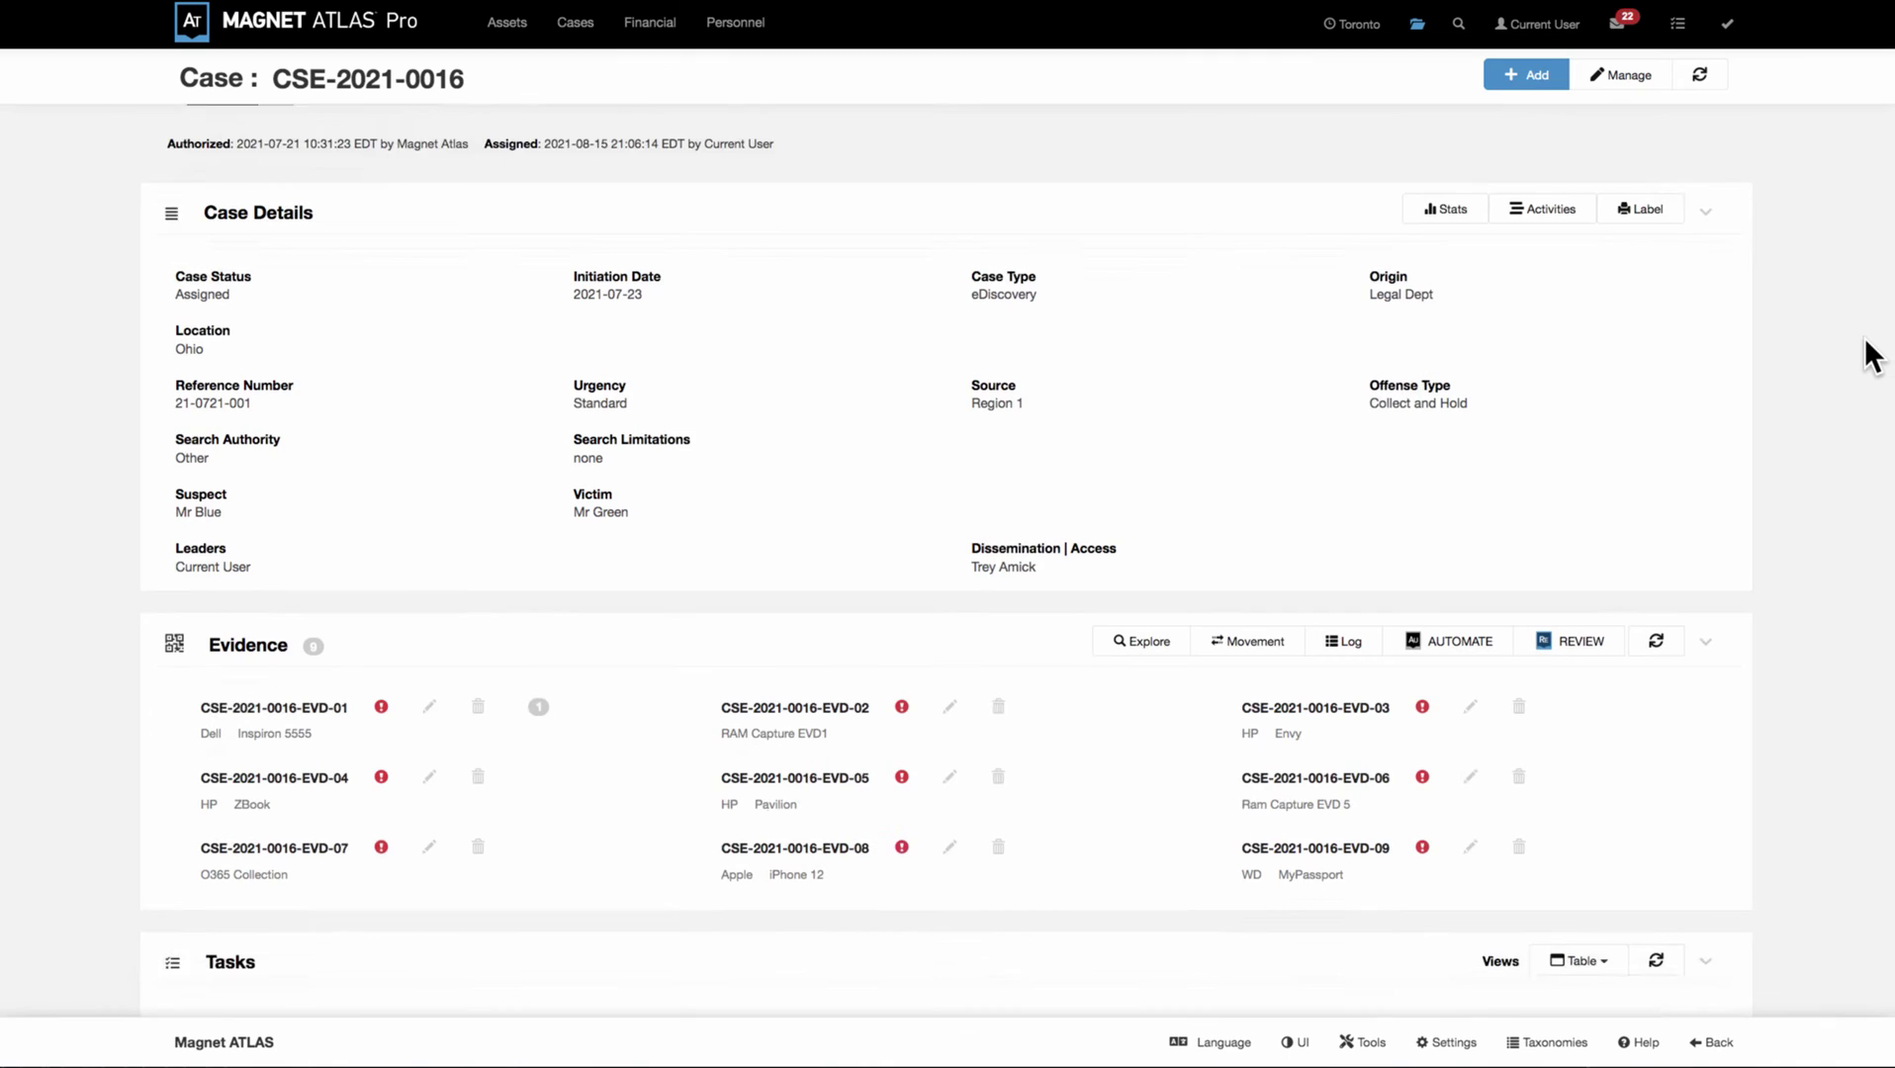
scroll(1873, 356, "down", 2)
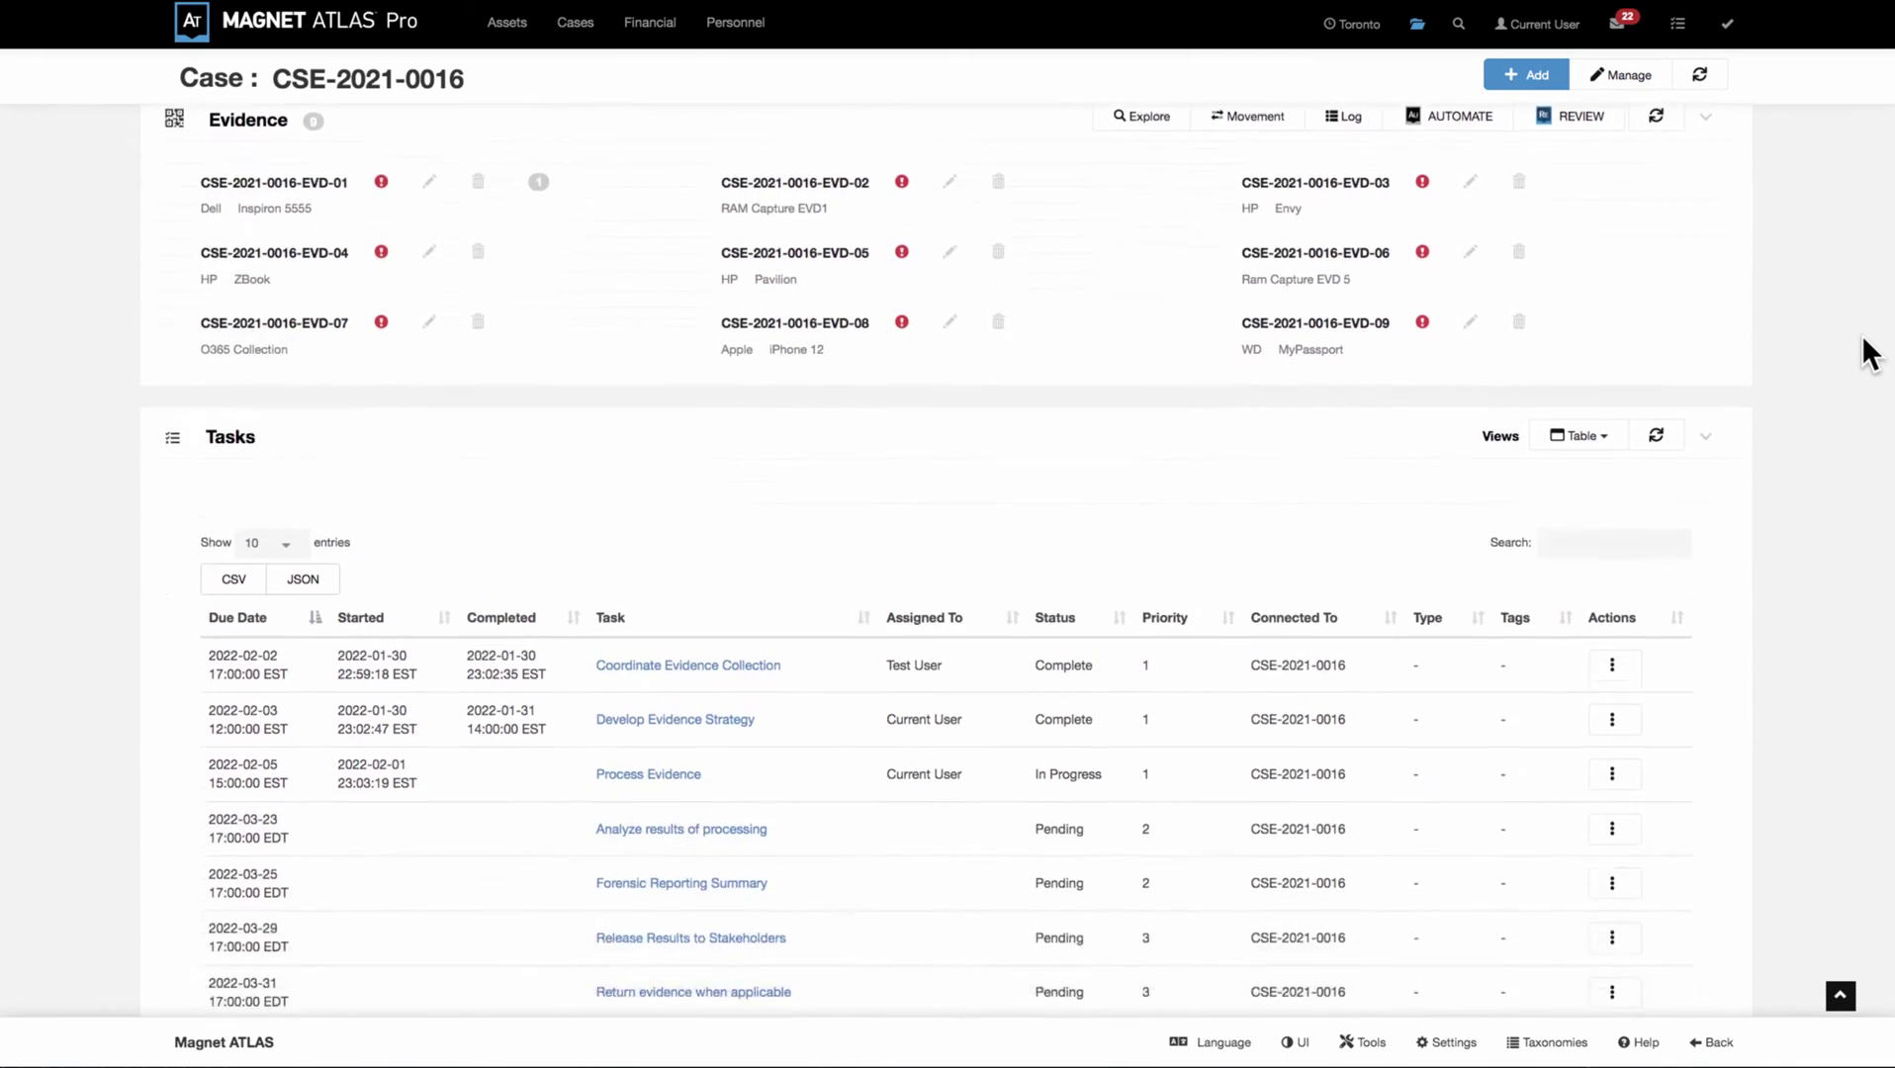
scroll(1869, 354, "down", 2)
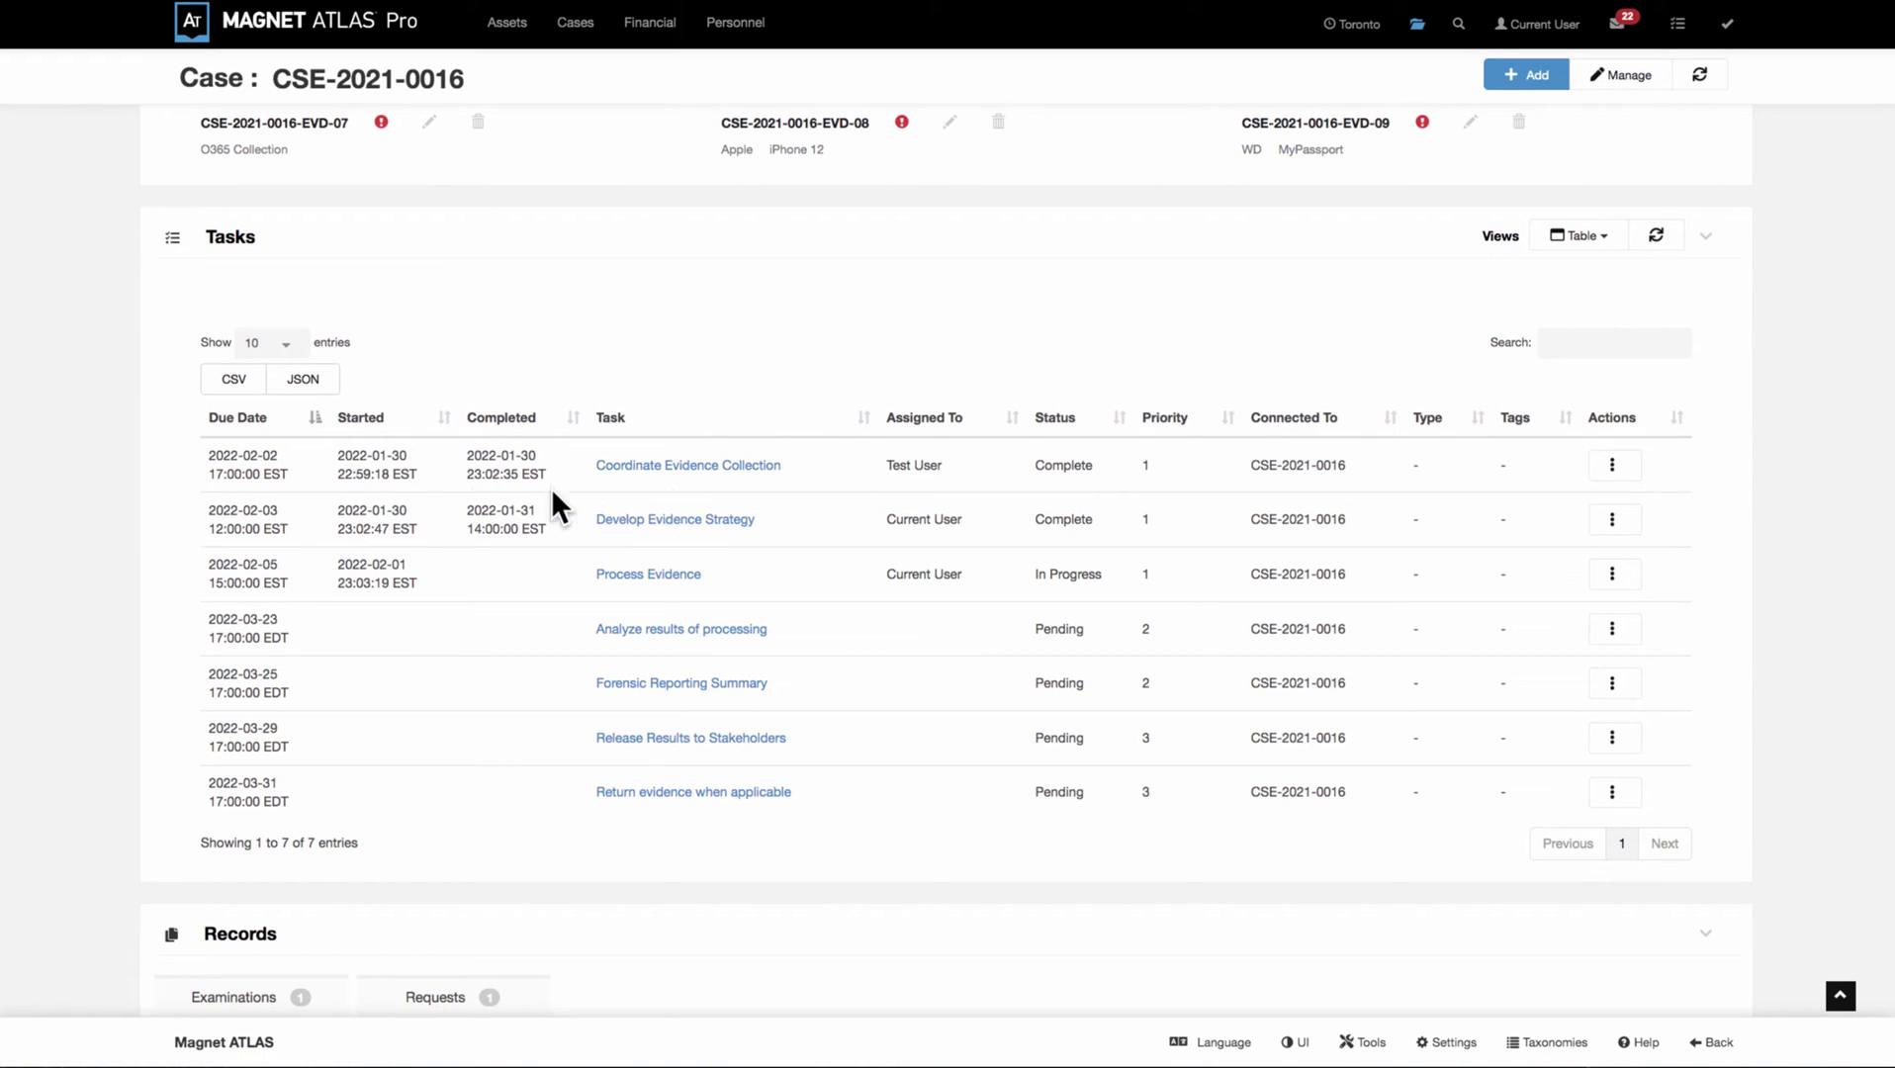
left_click(1629, 465)
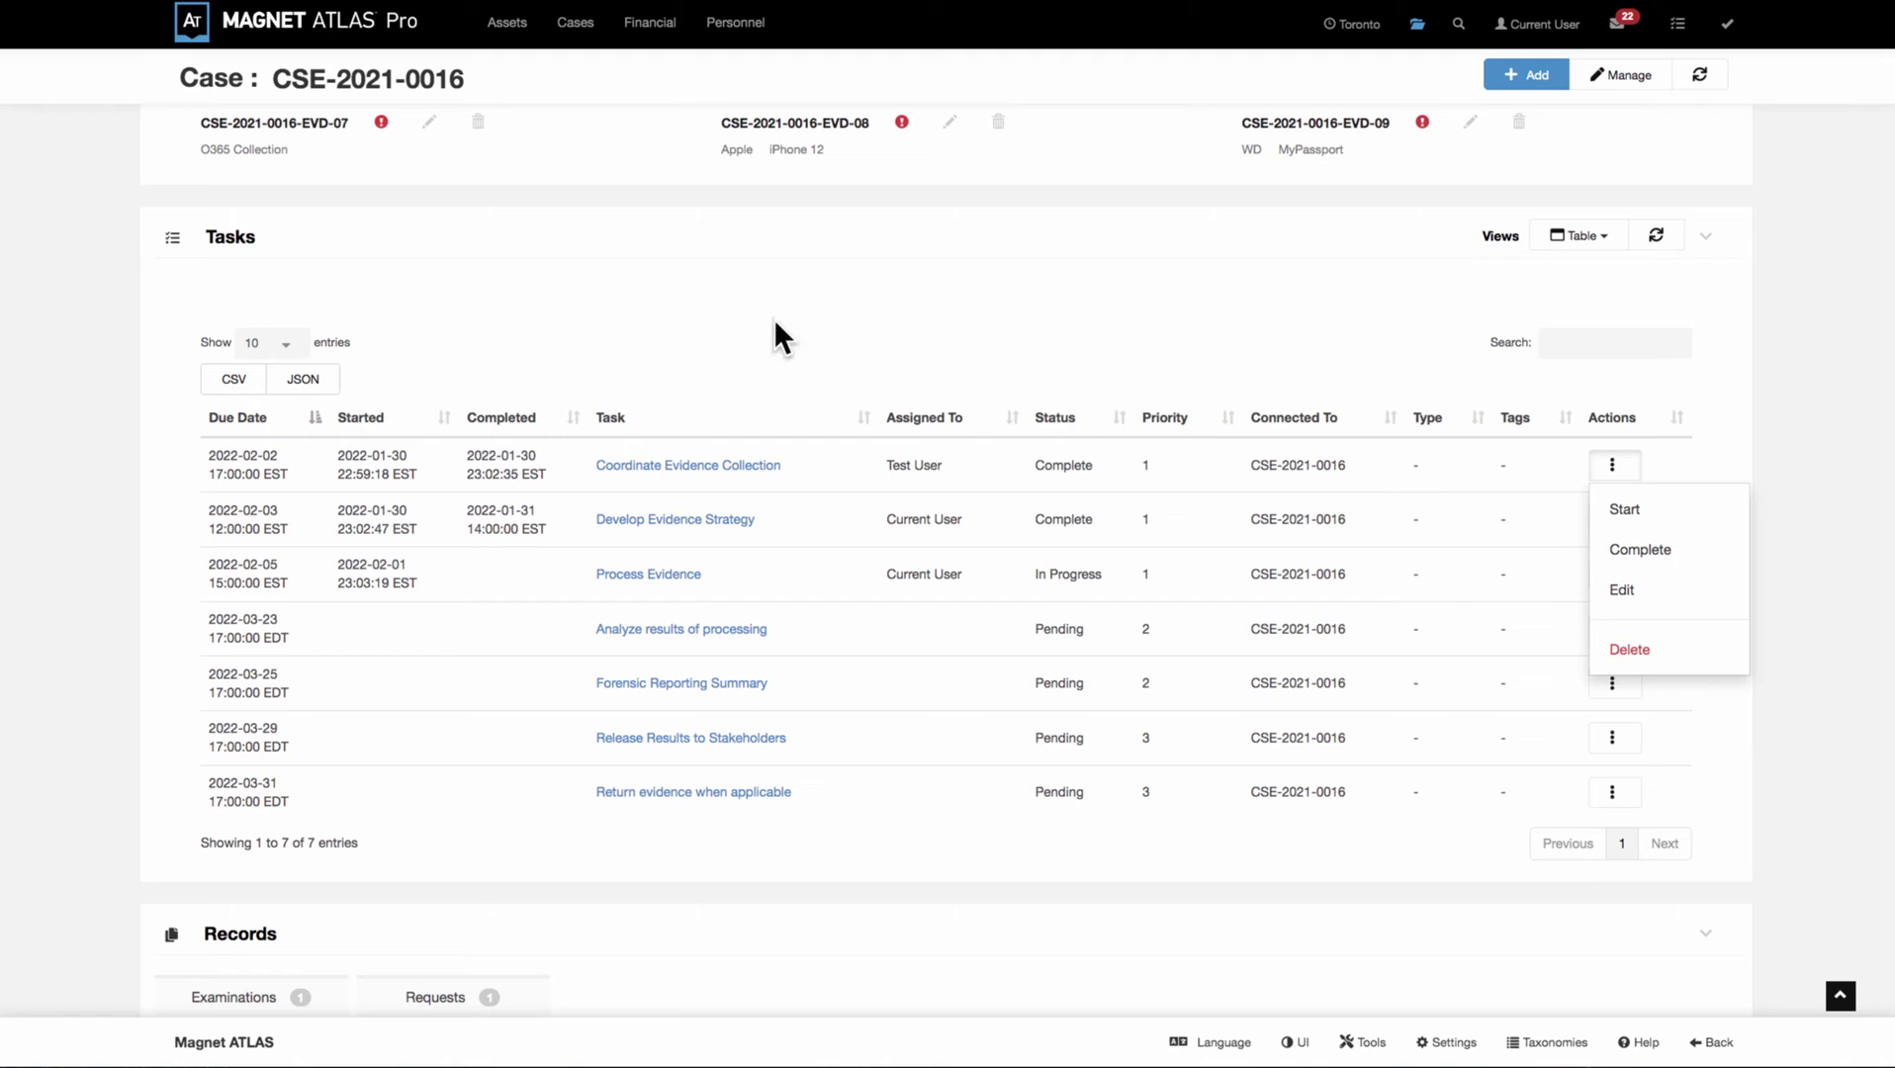
left_click(1143, 277)
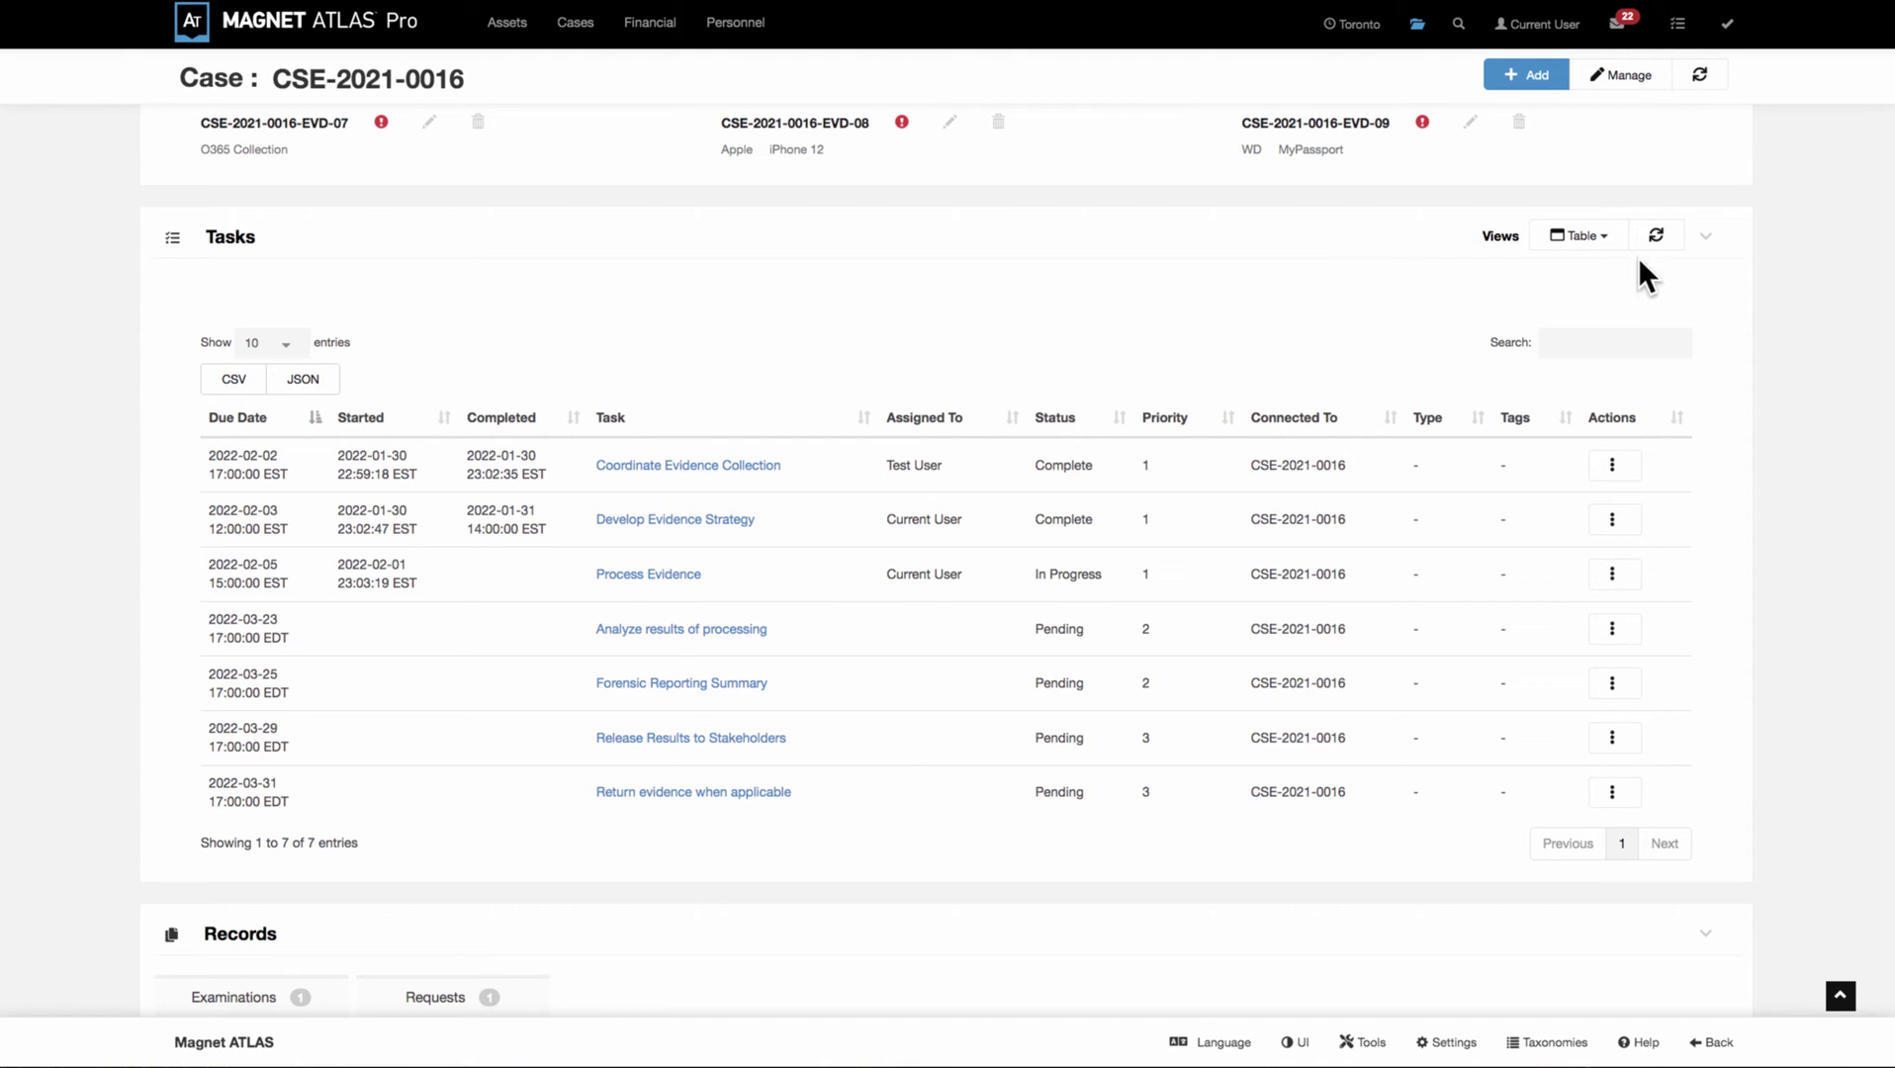
- Add Charts to the Tasks views so they read Charts, Table
left_click(1604, 241)
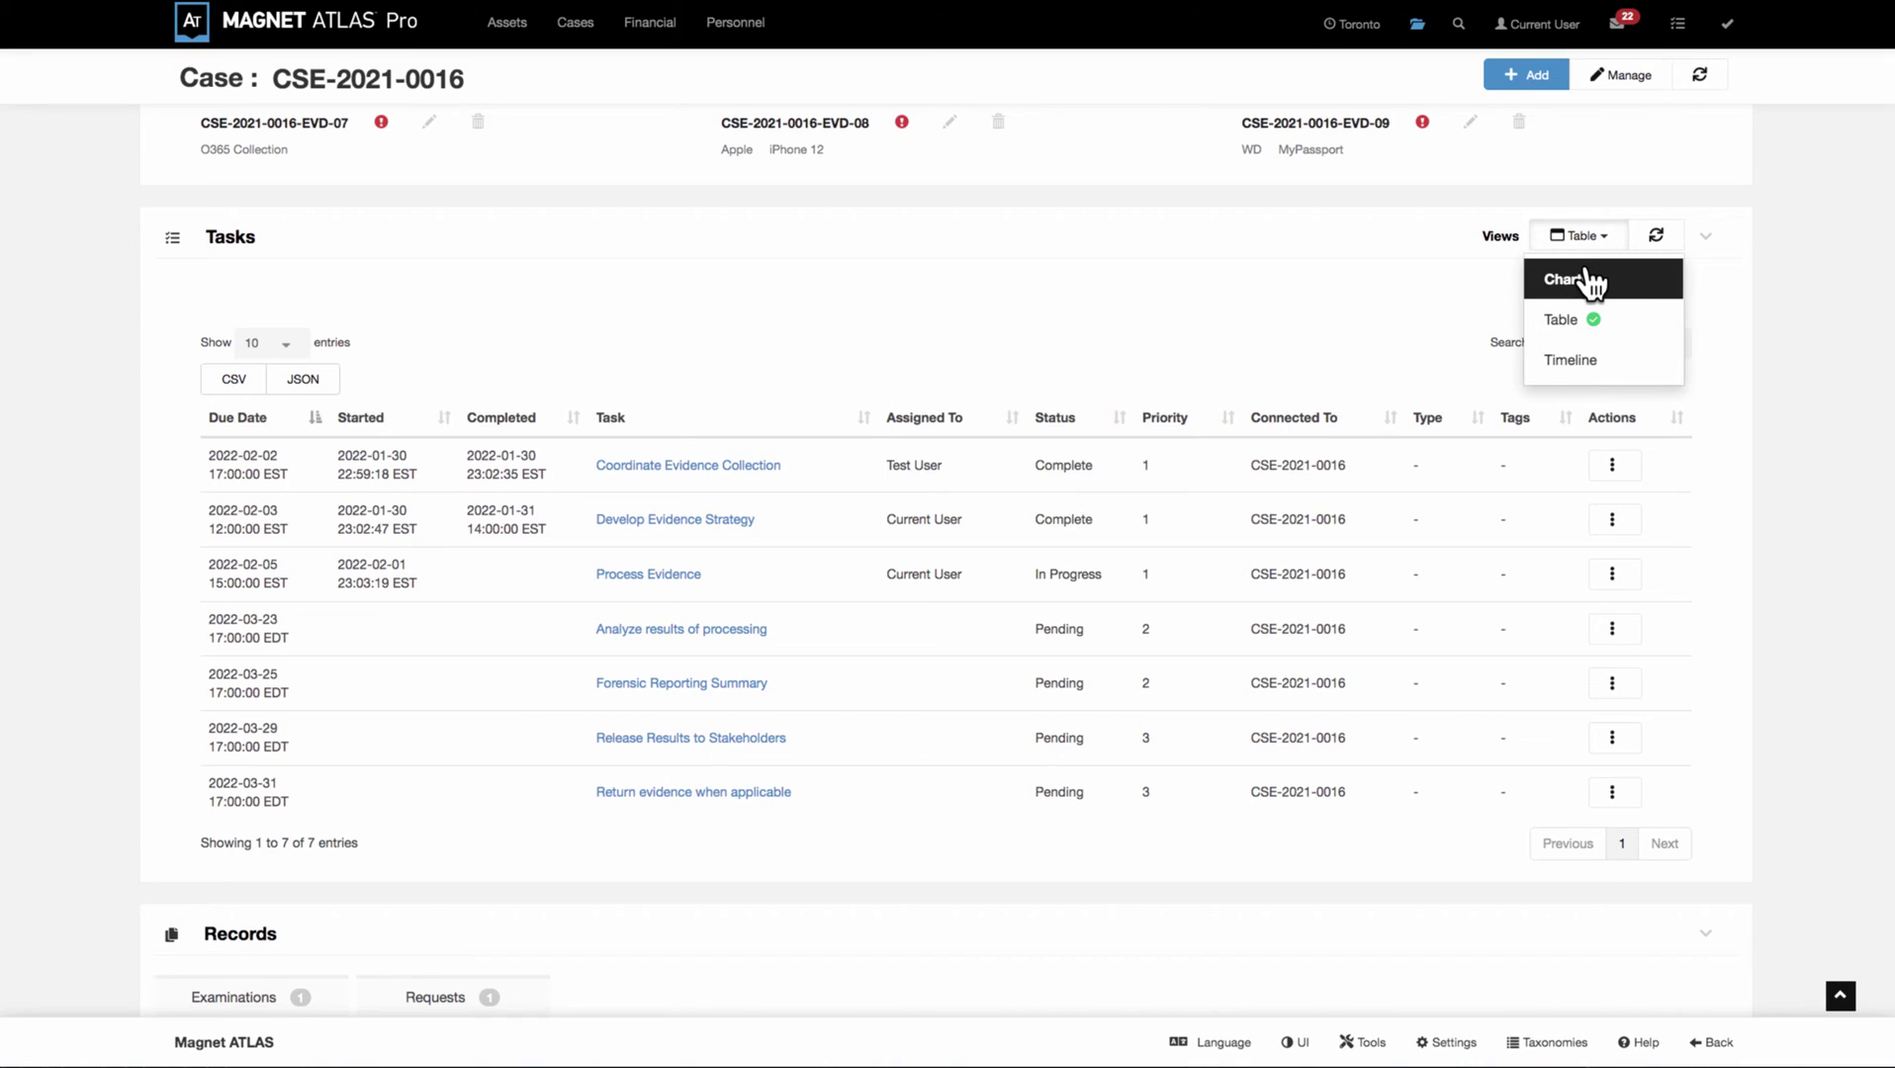
left_click(1582, 280)
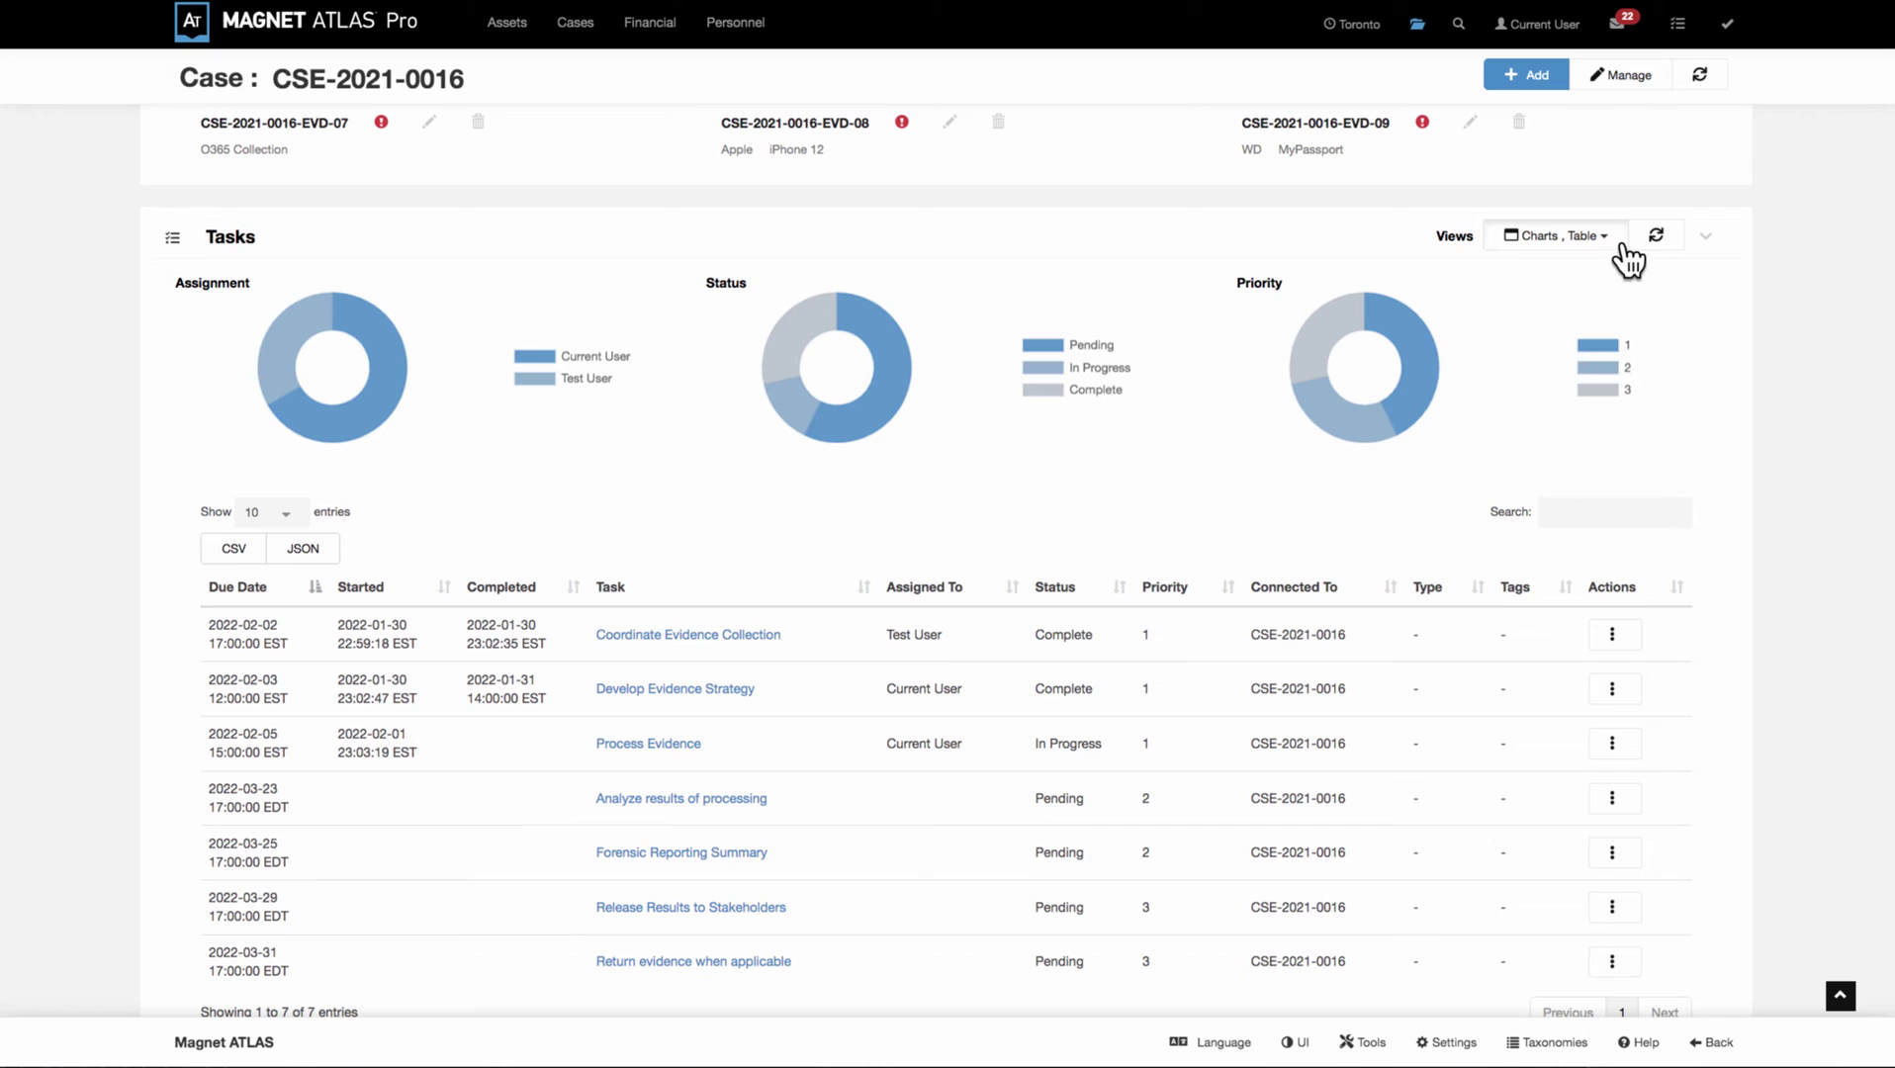
left_click(1622, 247)
- Enable the Timeline view so Charts, Table and Timeline all show
left_click(1597, 361)
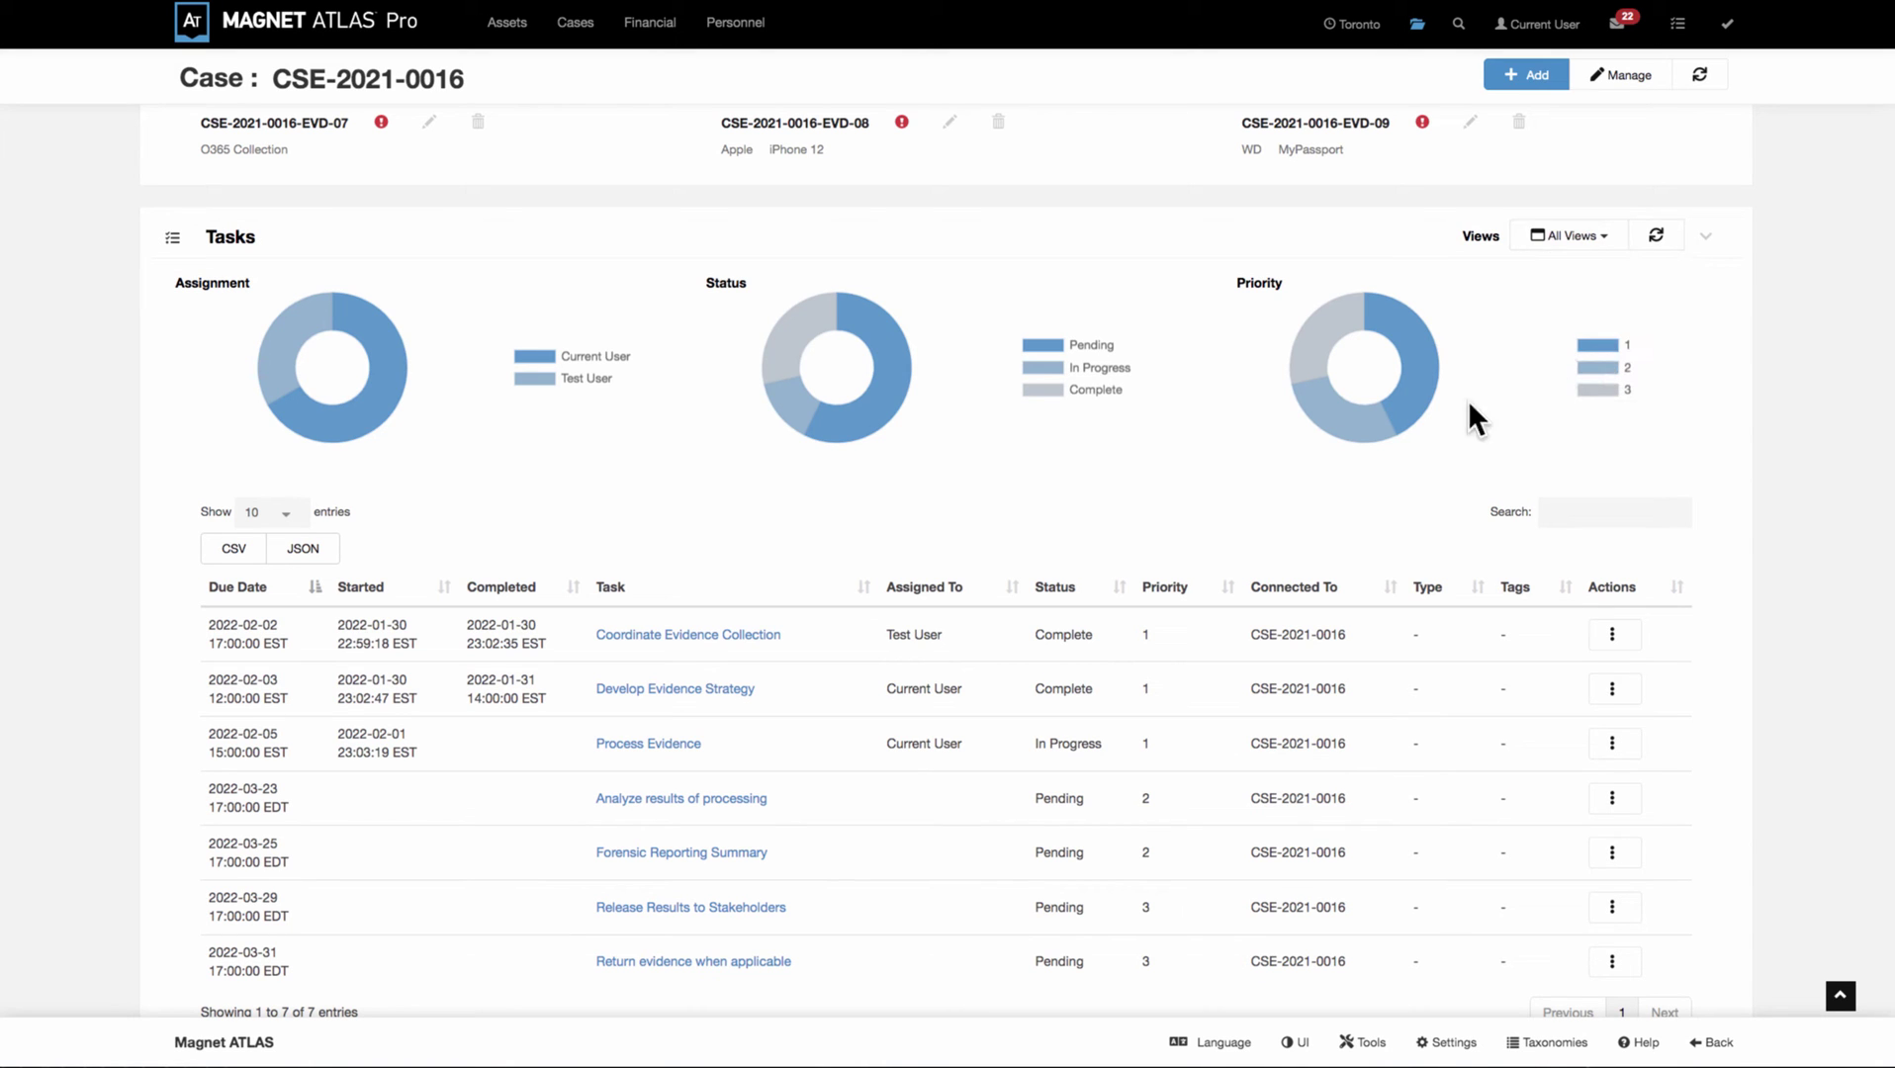
scroll(1129, 558, "down", 6)
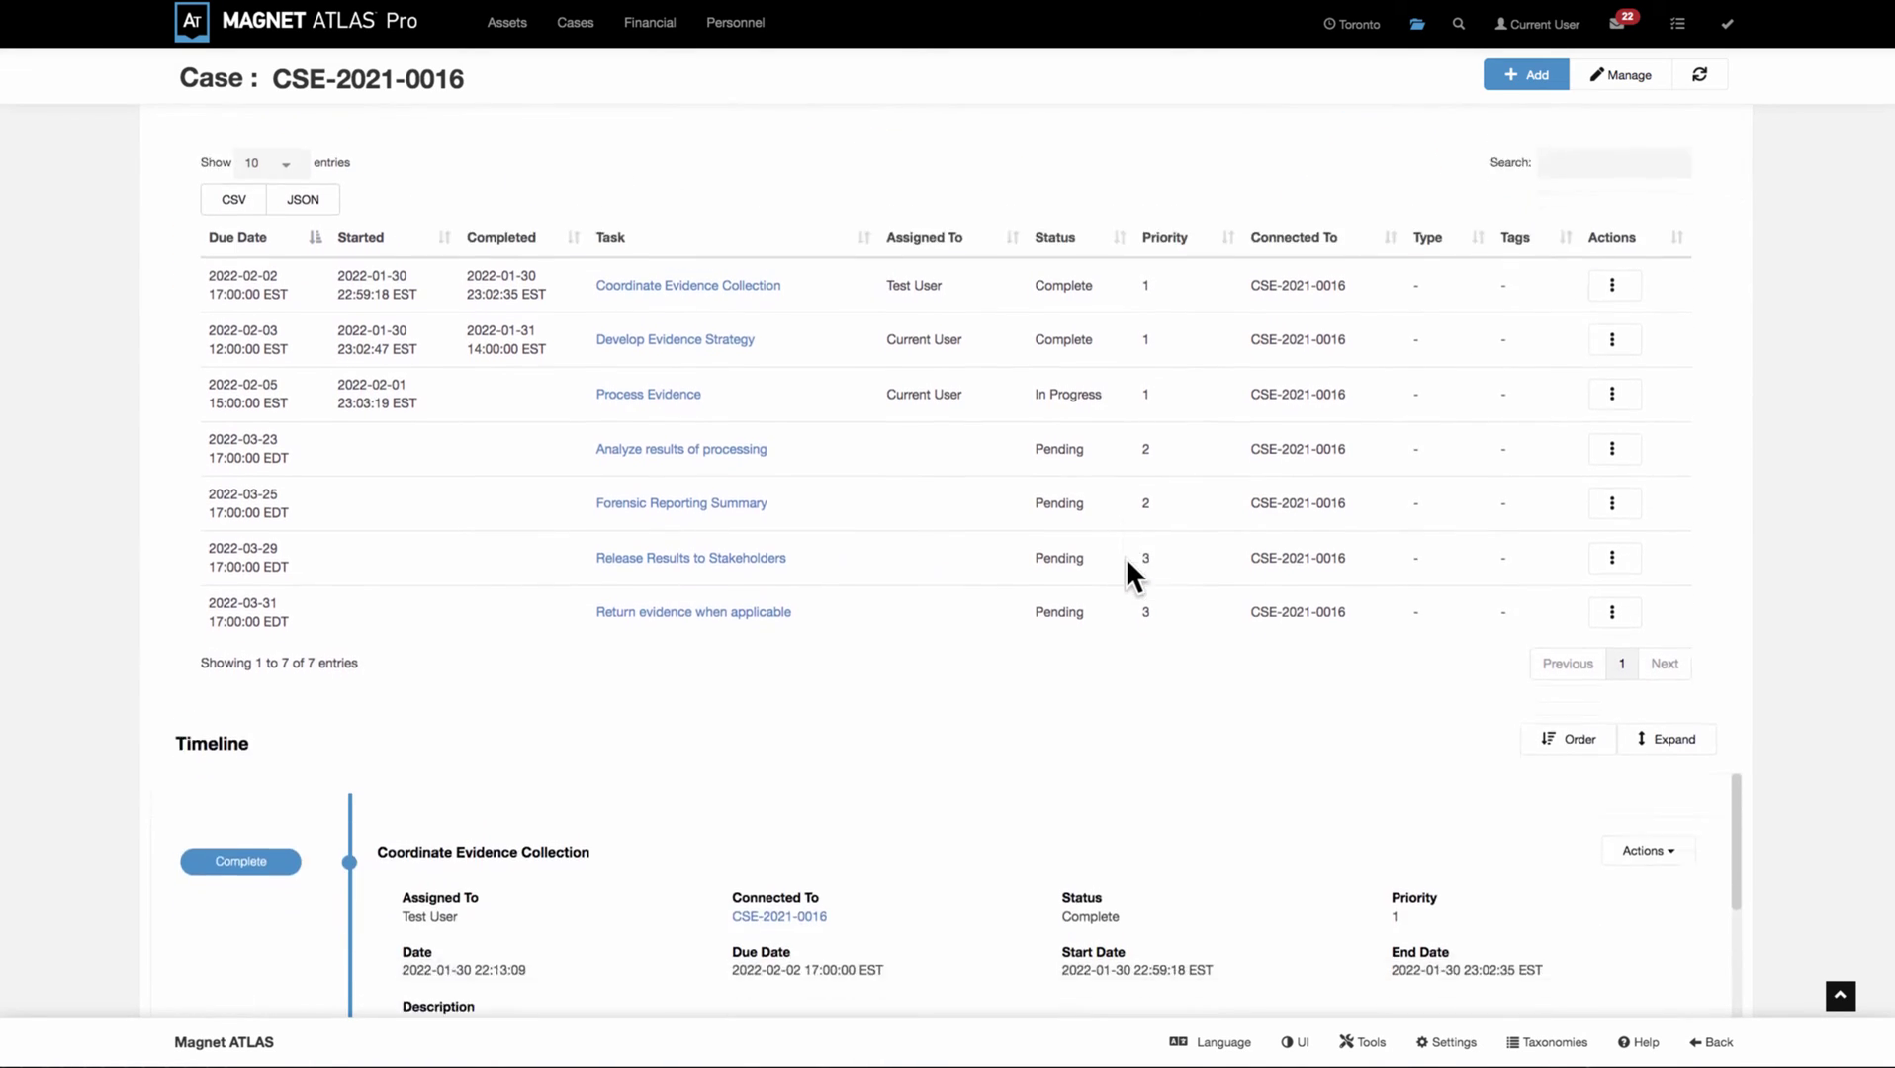
scroll(1125, 551, "down", 2)
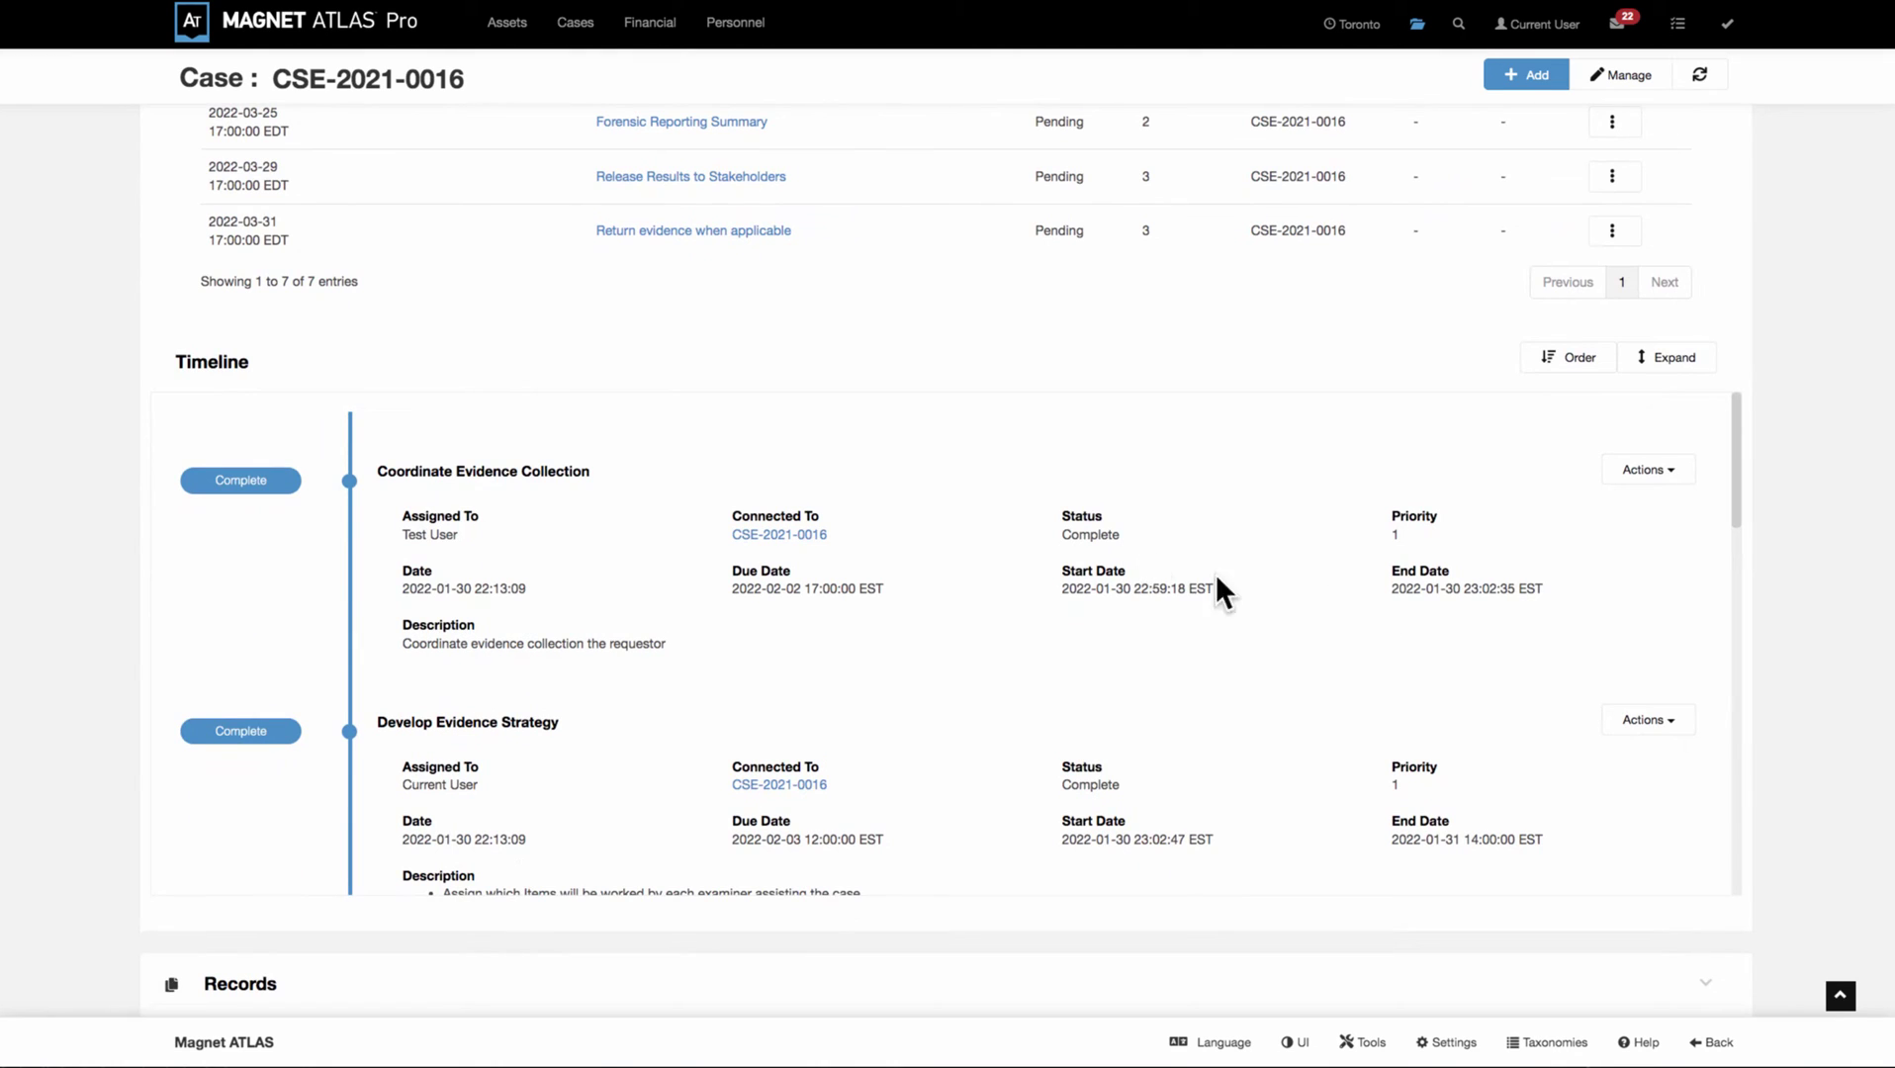
- Expand the timeline to full task descriptions and scroll through its entries
left_click(1674, 374)
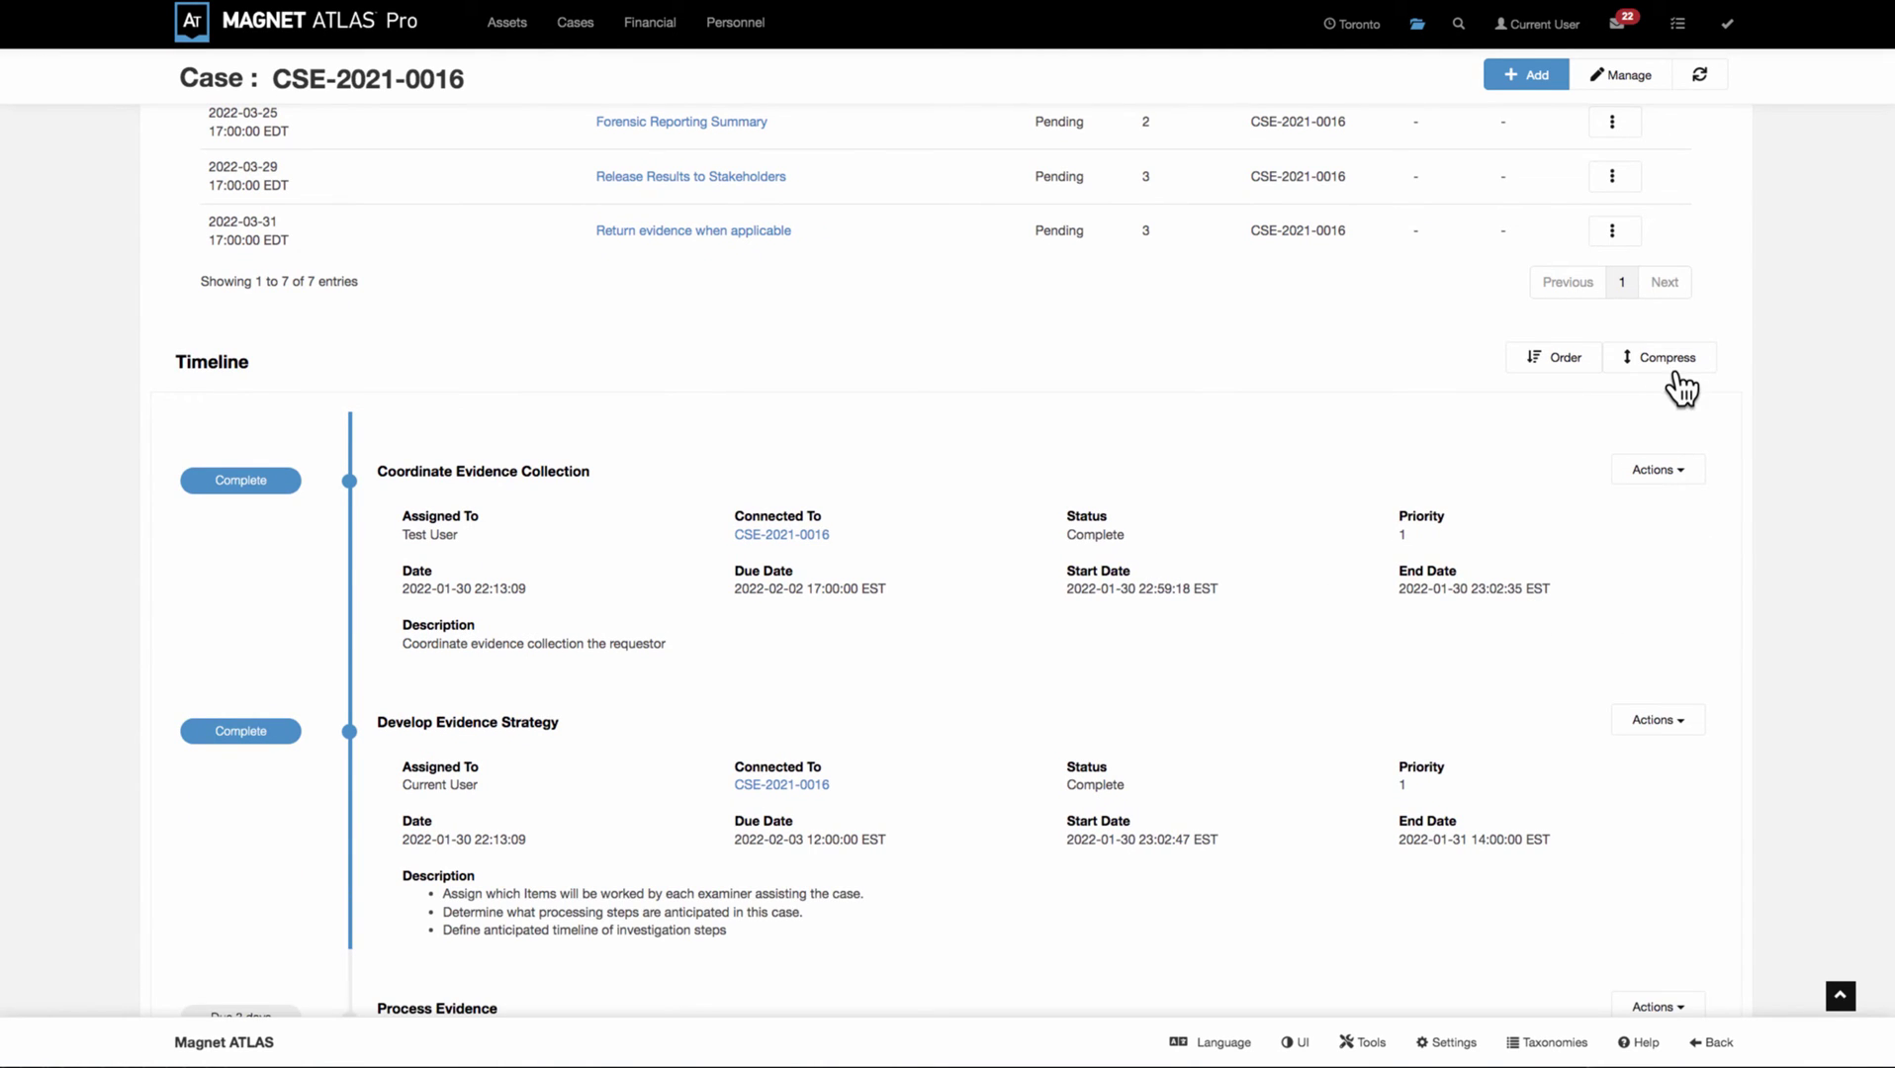
scroll(1794, 449, "down", 2)
scroll(1793, 449, "down", 2)
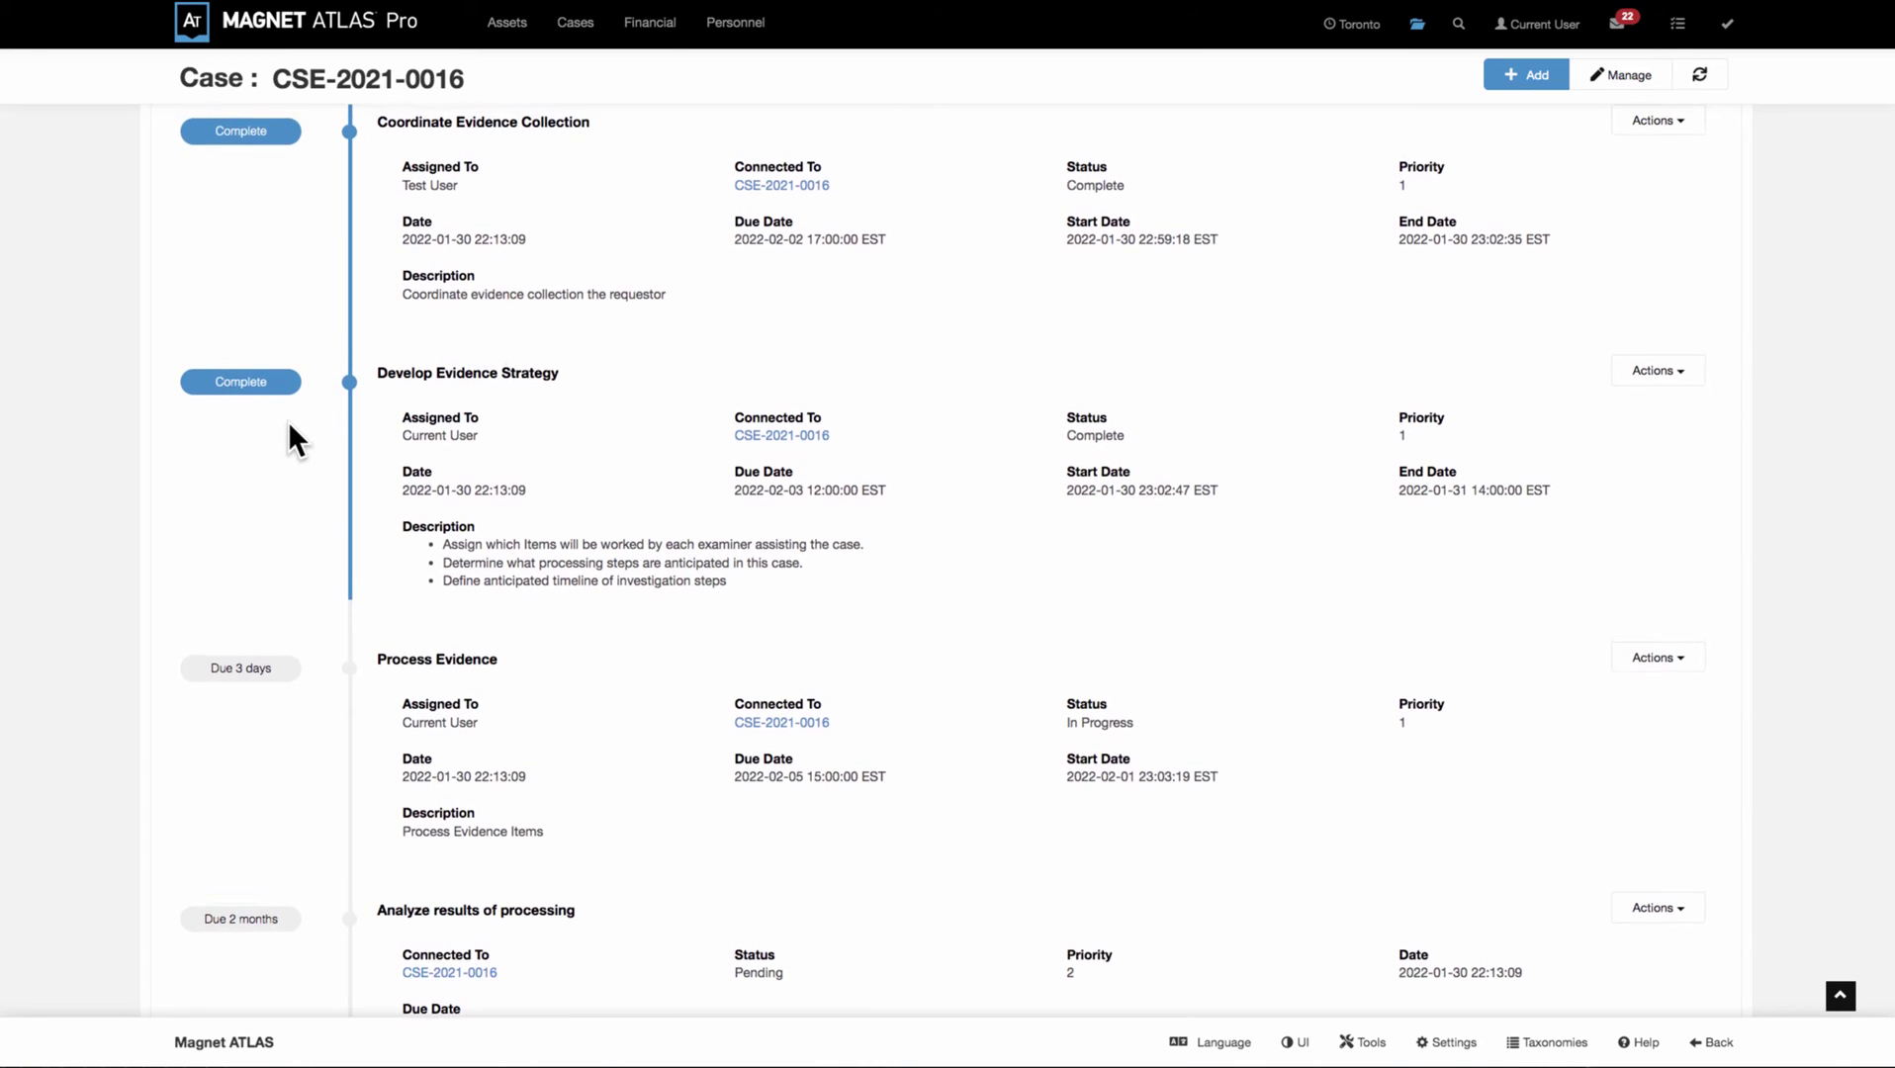
scroll(280, 449, "down", 1)
scroll(280, 450, "down", 10)
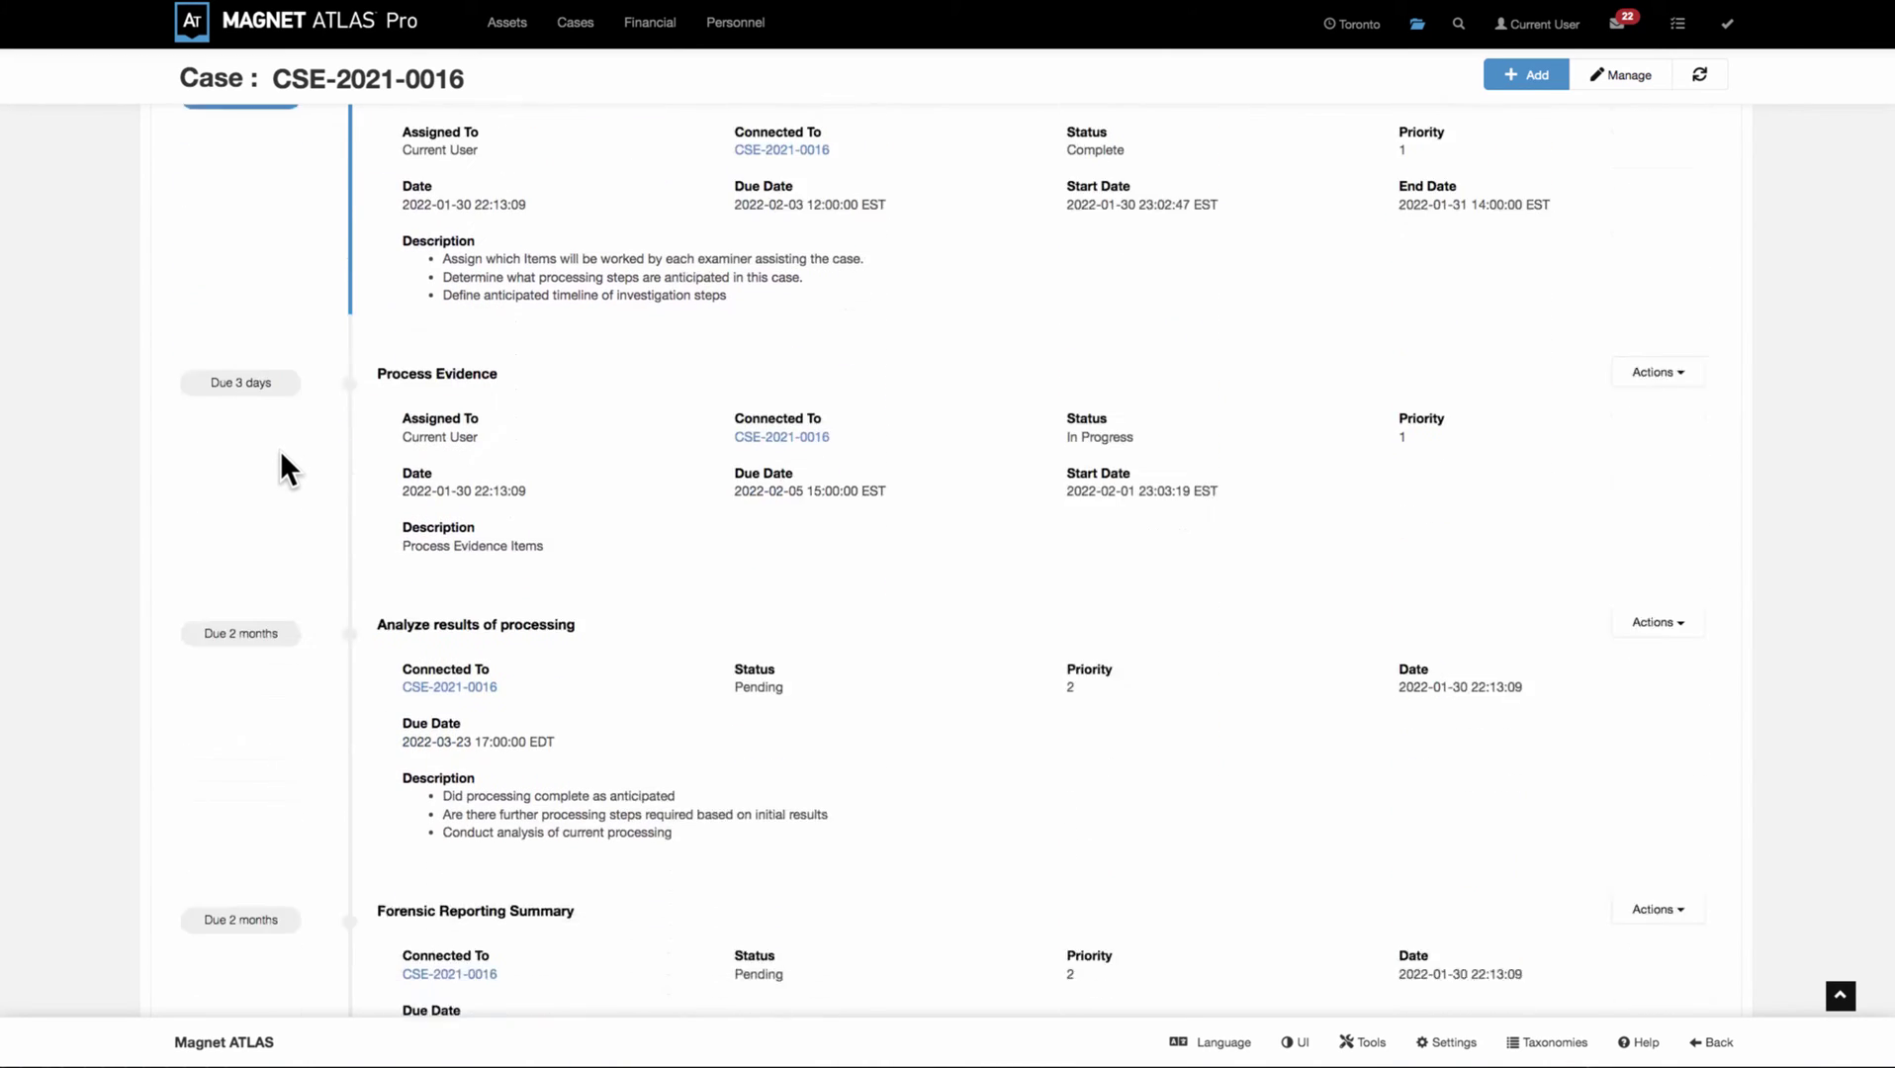
scroll(257, 530, "down", 3)
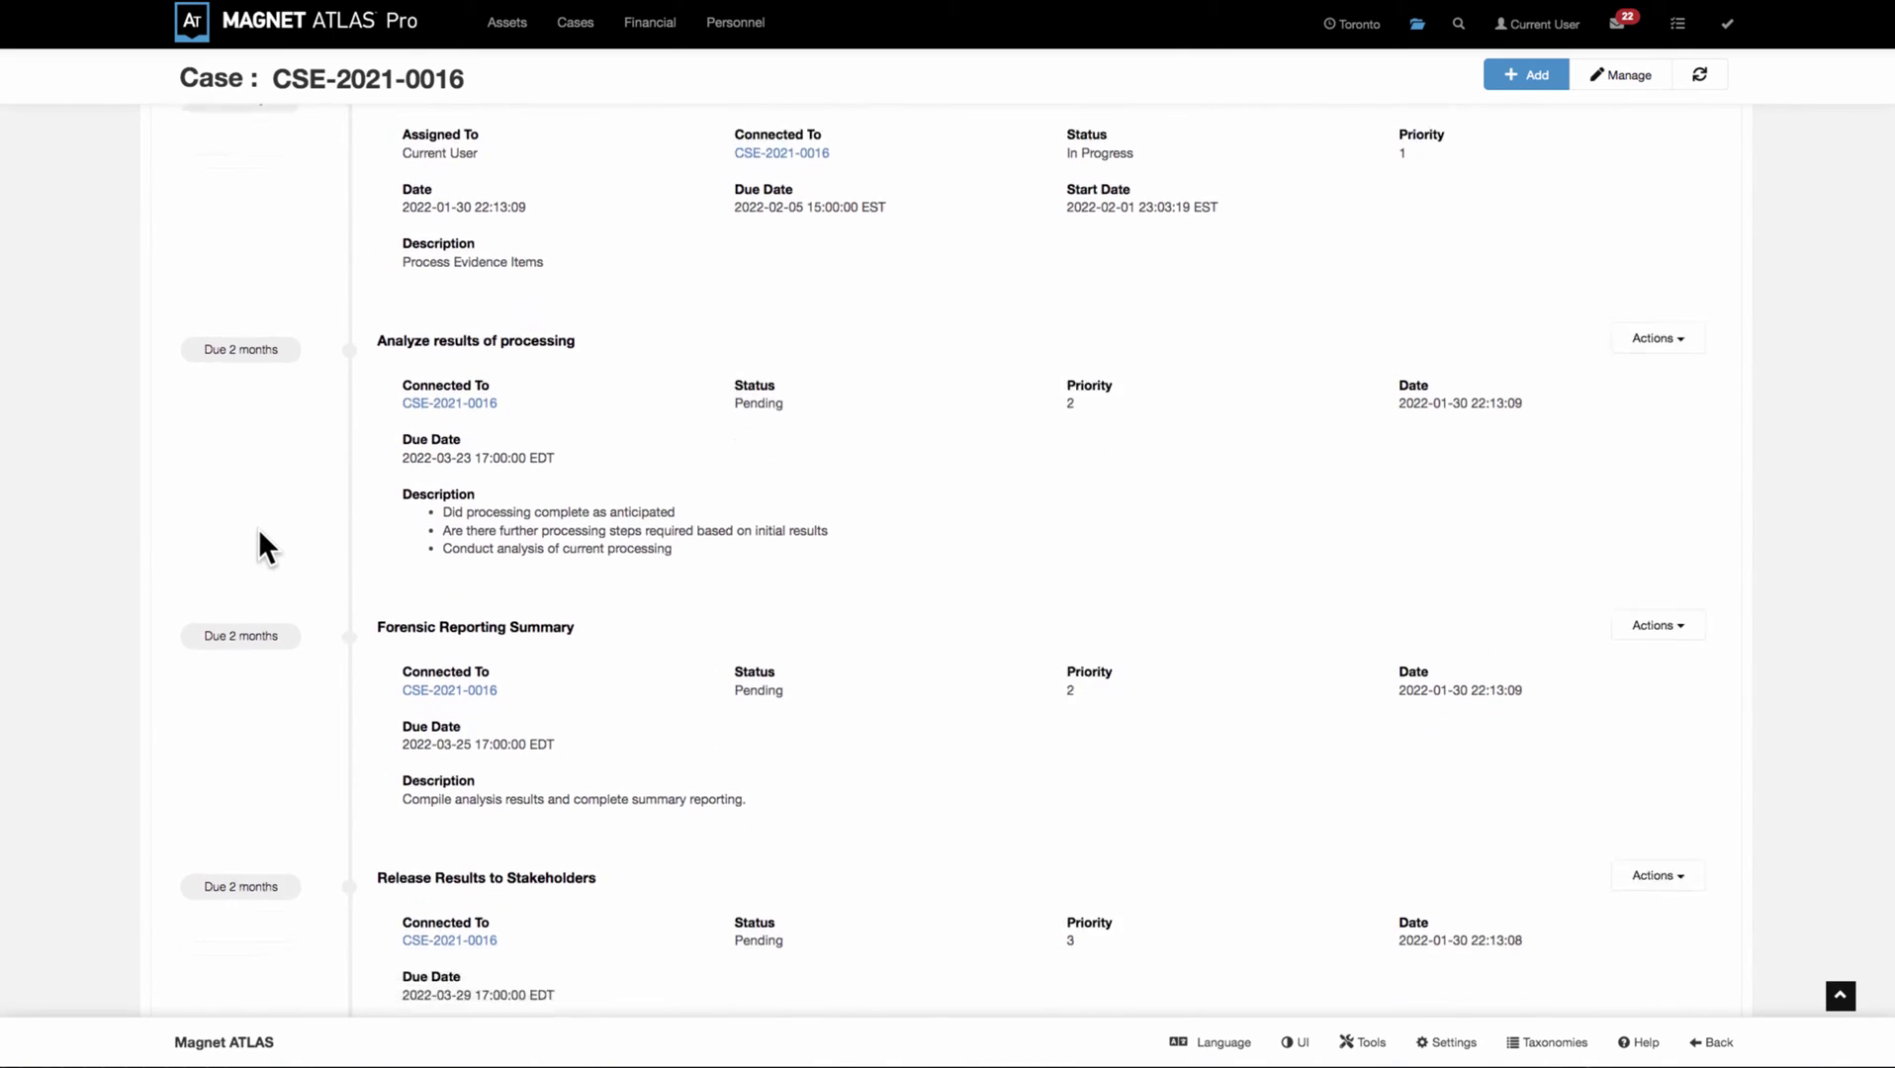
scroll(260, 533, "down", 2)
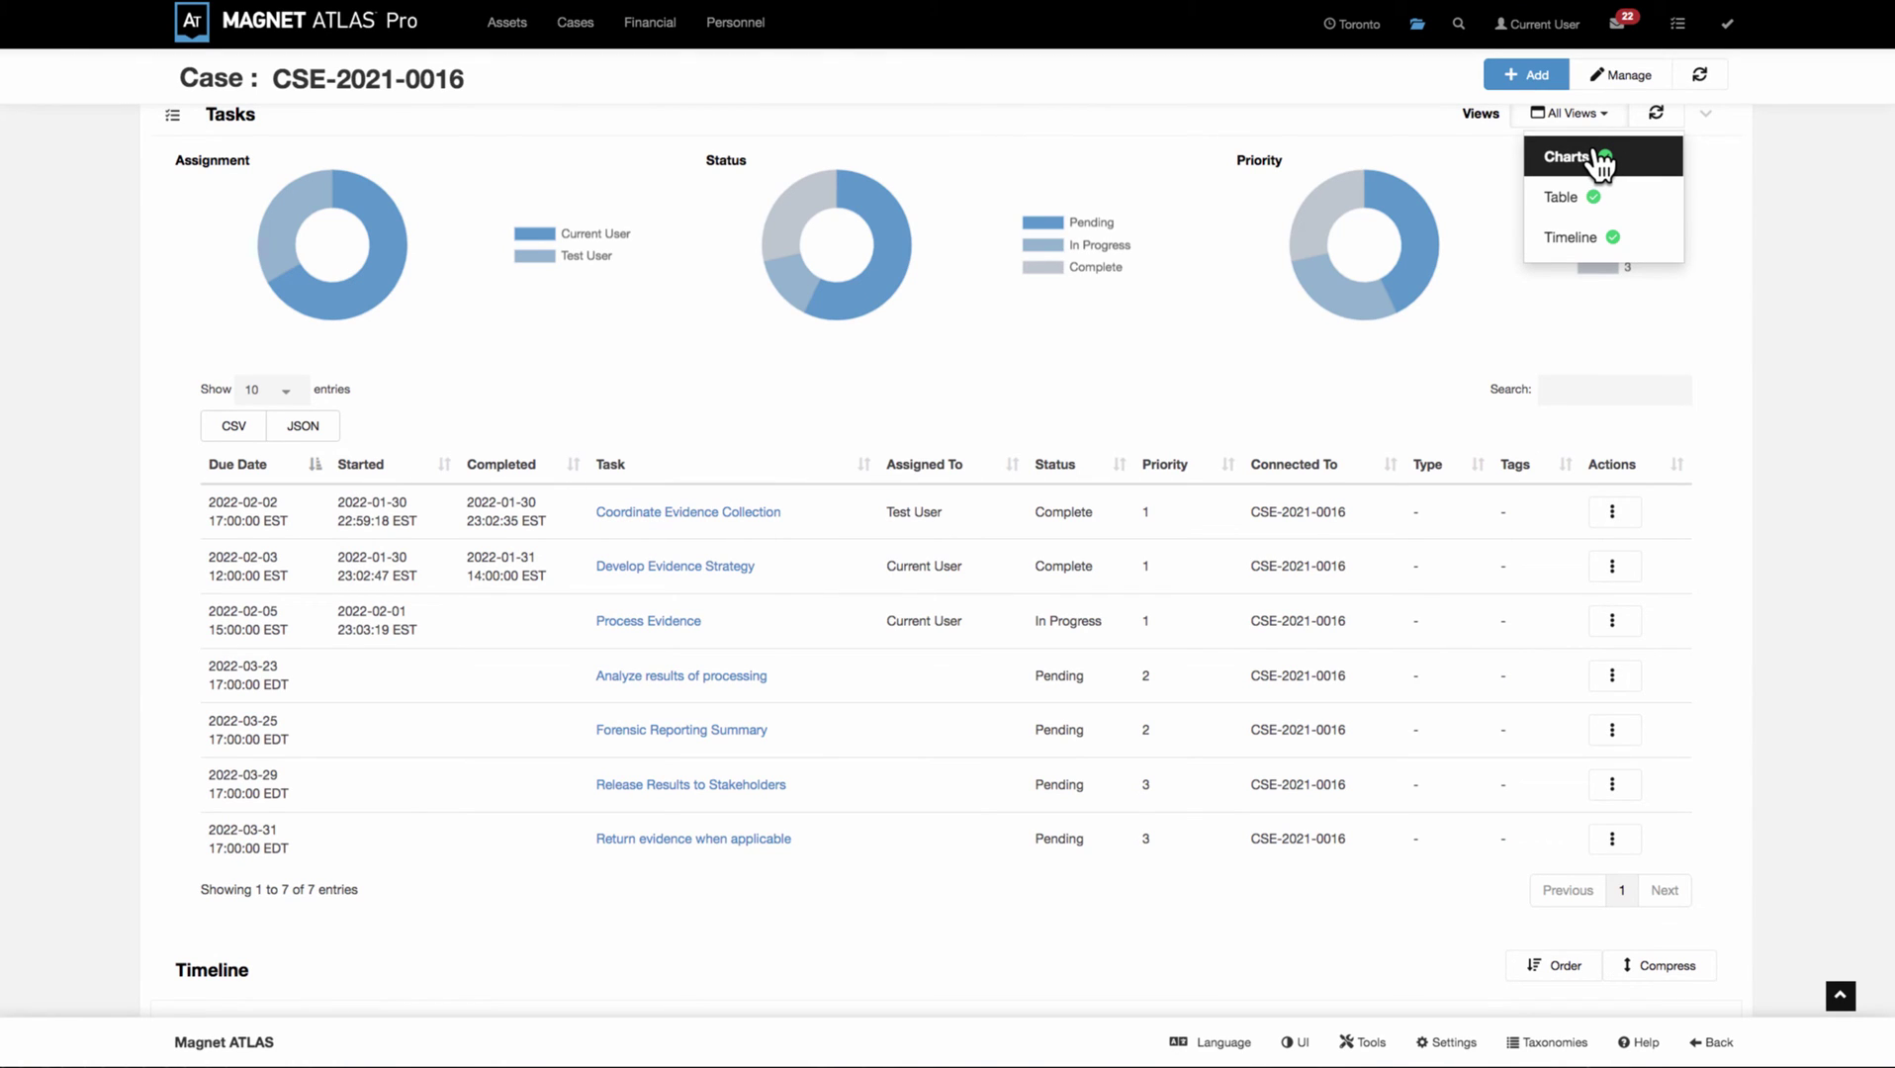
- Uncheck Charts and Timeline in the Views dropdown, leaving only the Table view
left_click(1599, 158)
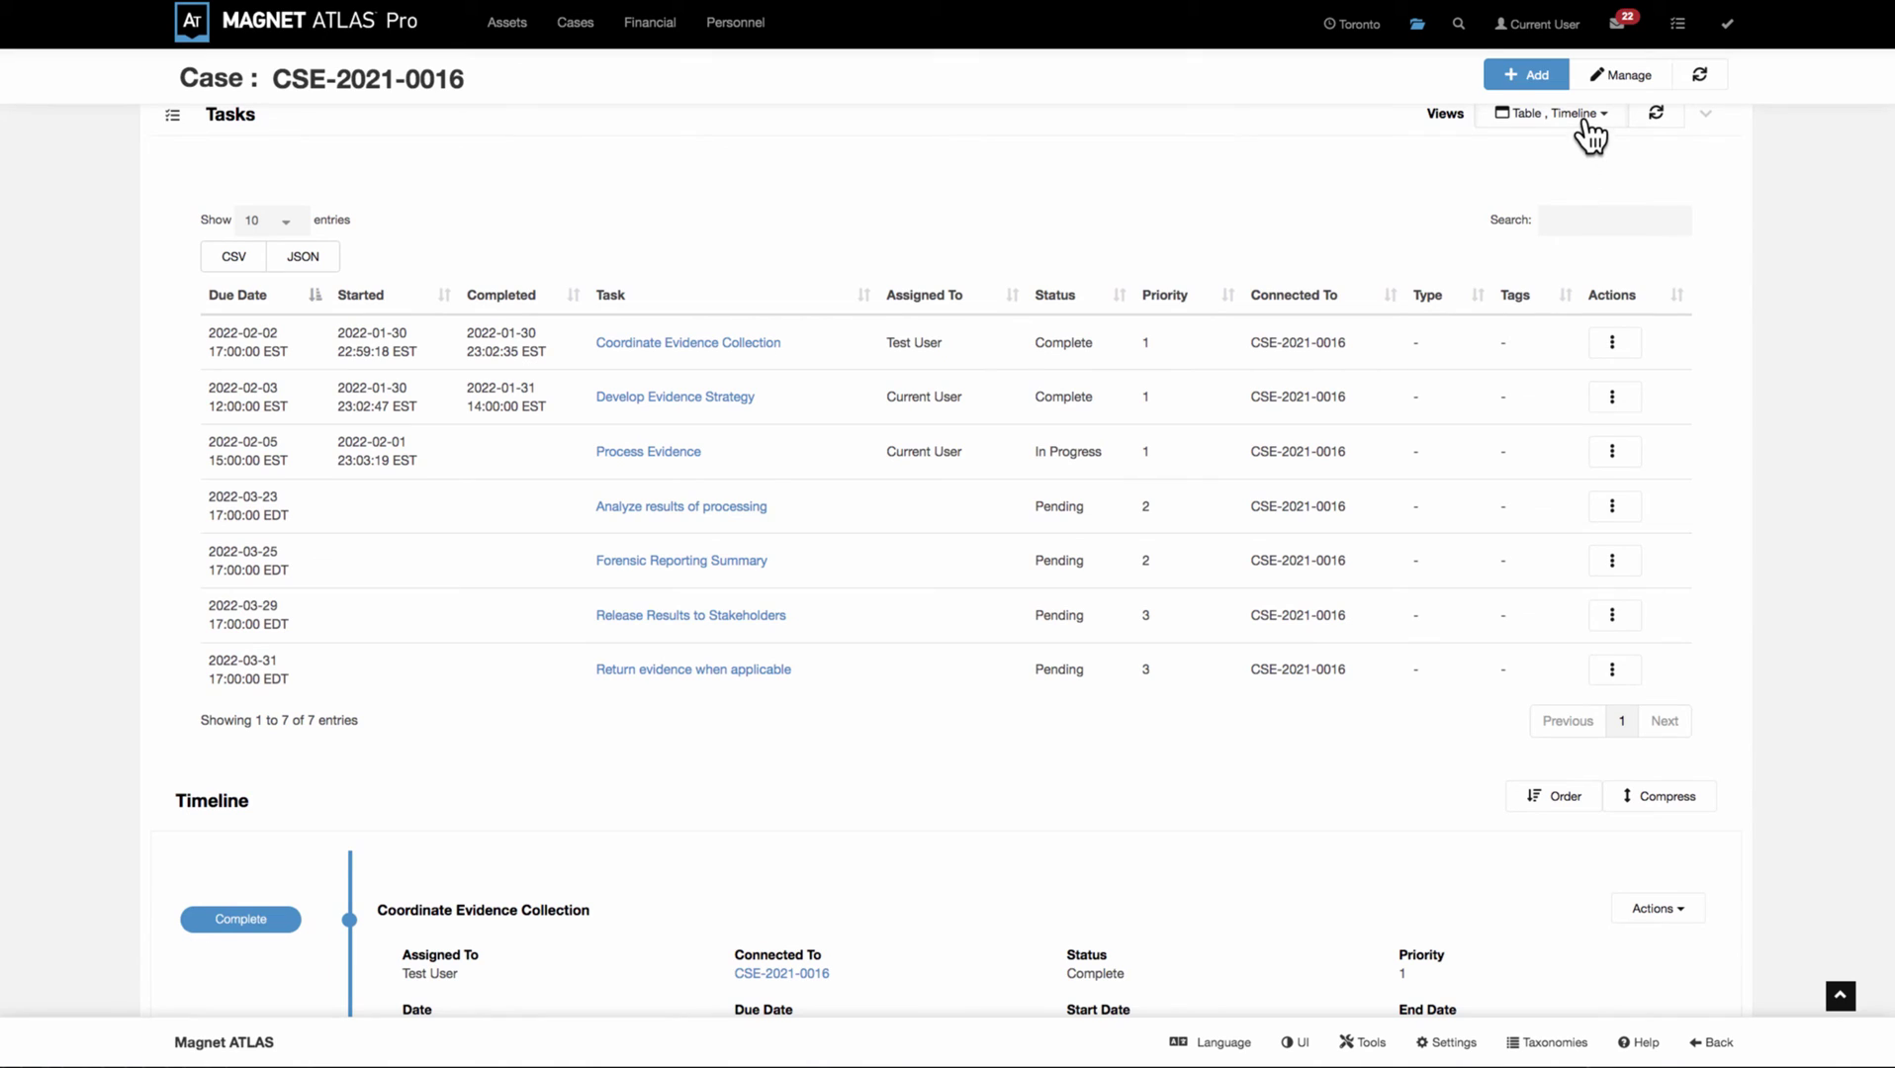
left_click(1588, 126)
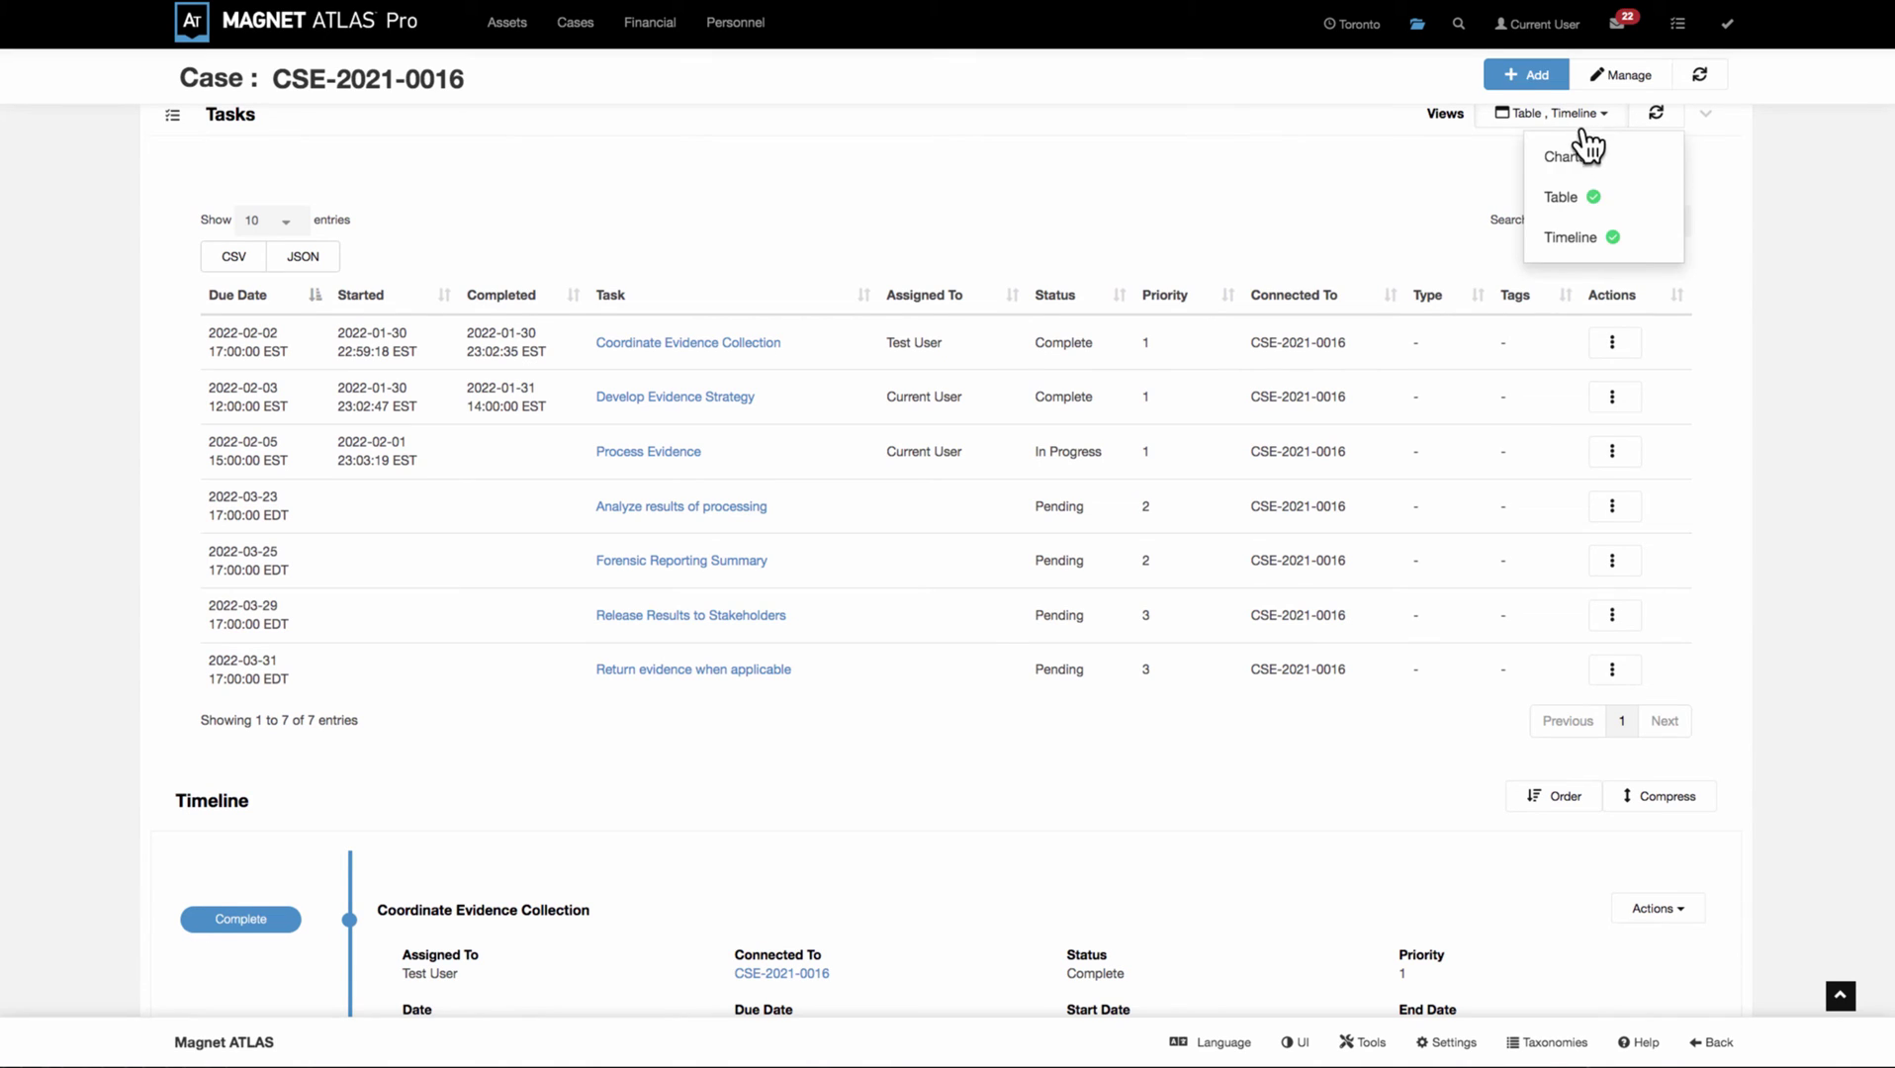
left_click(1582, 238)
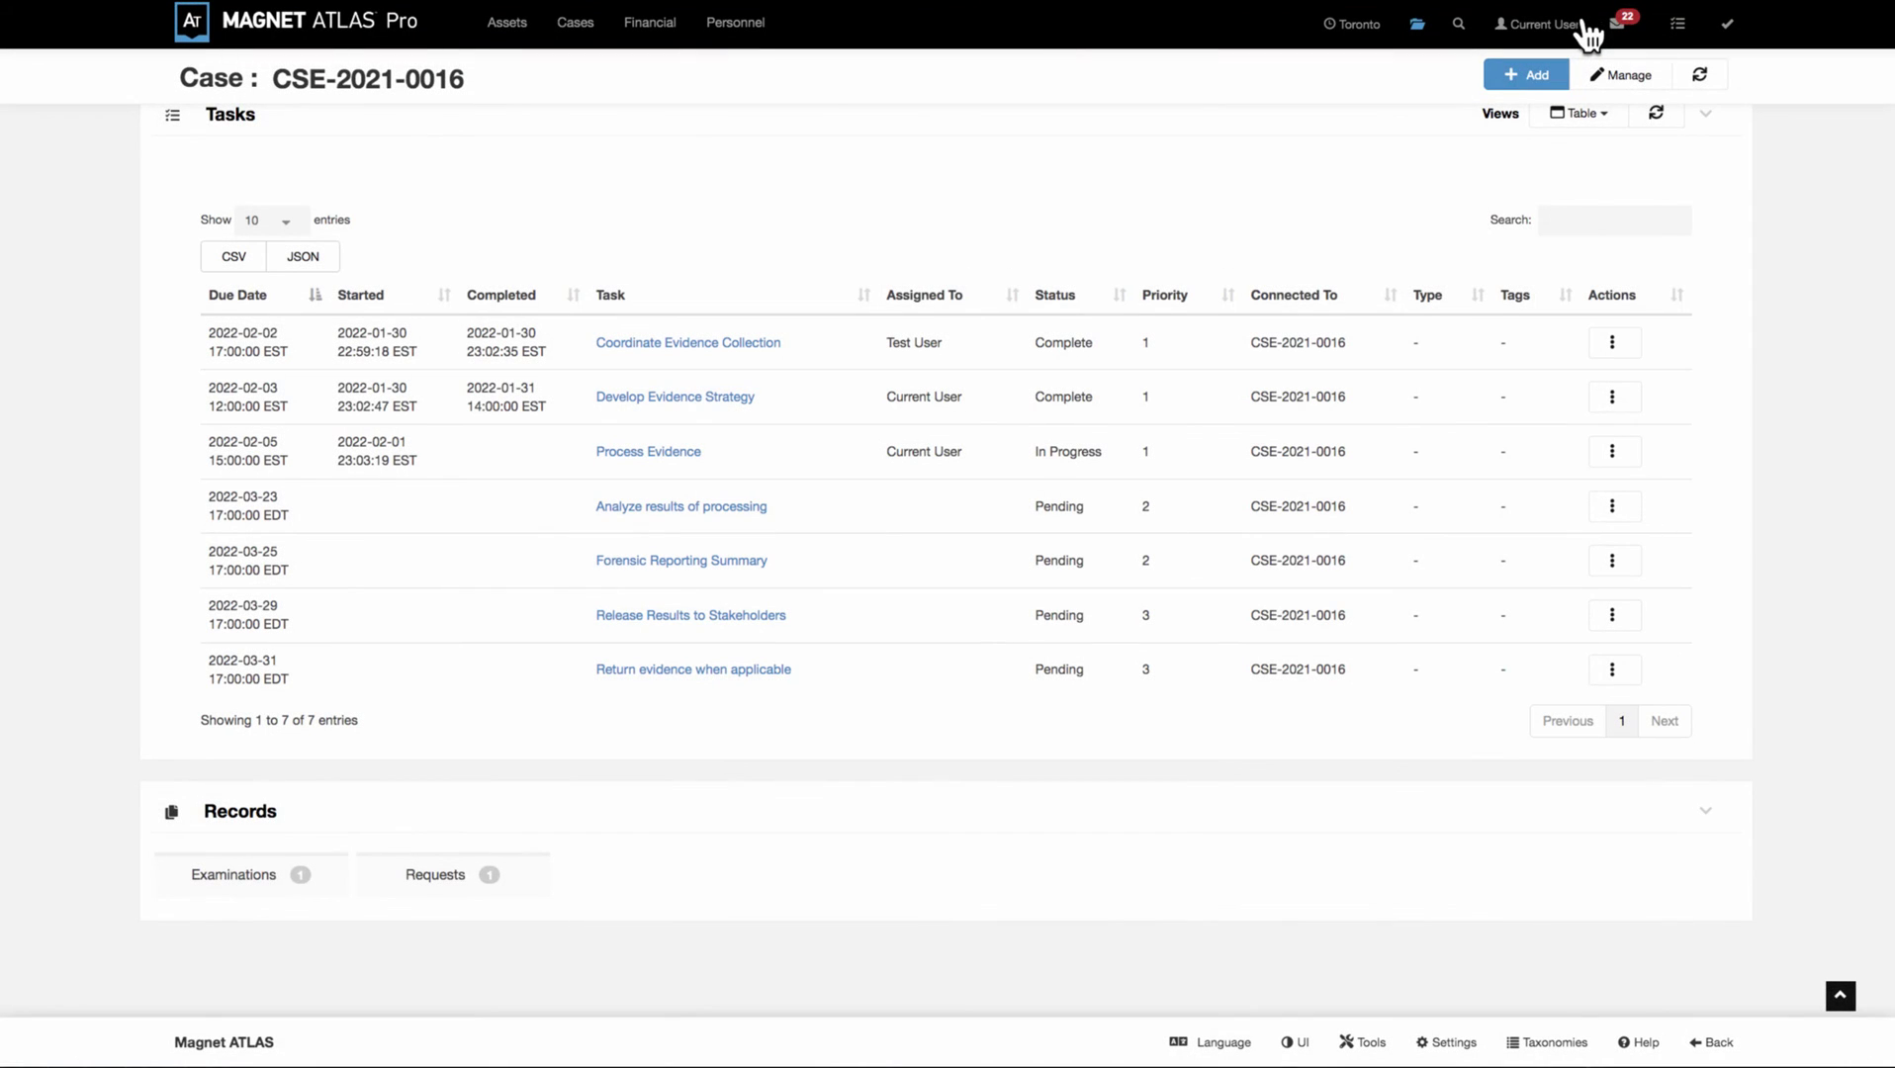
left_click(1679, 26)
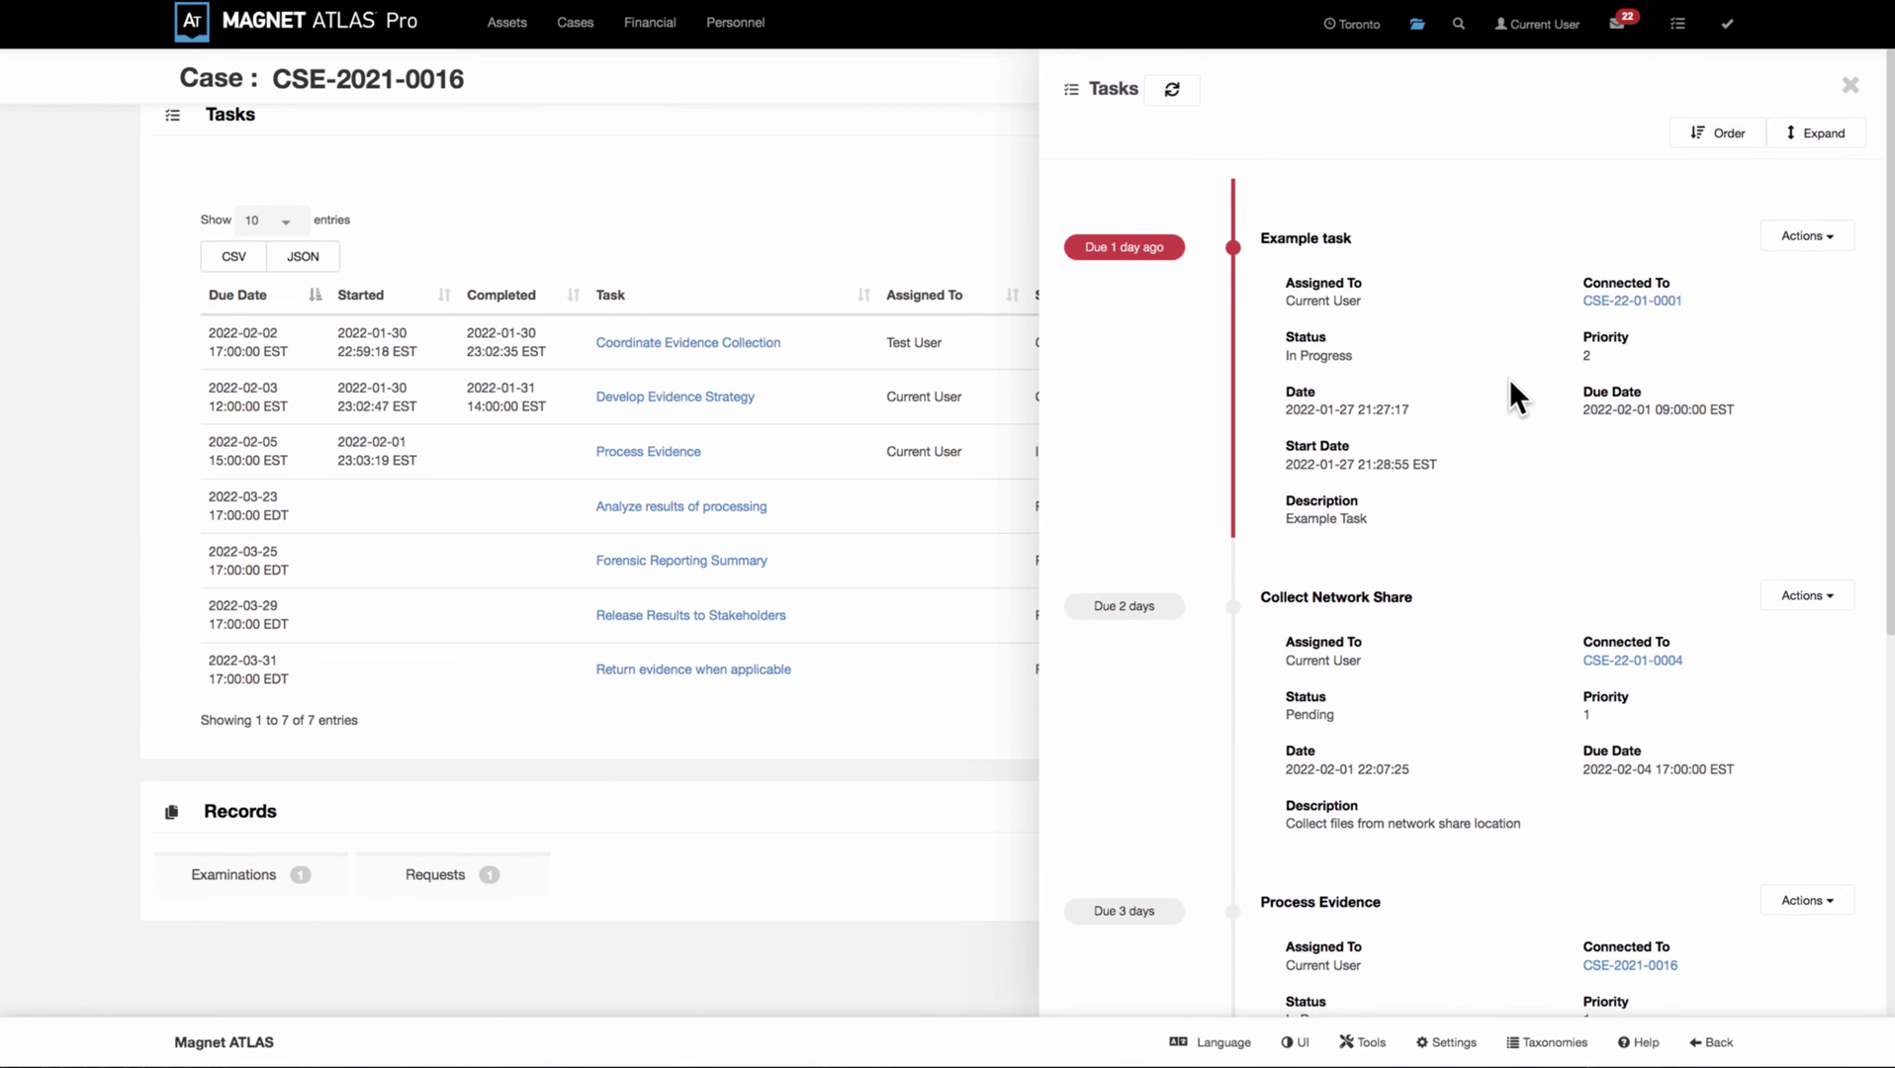
scroll(1510, 381, "down", 1)
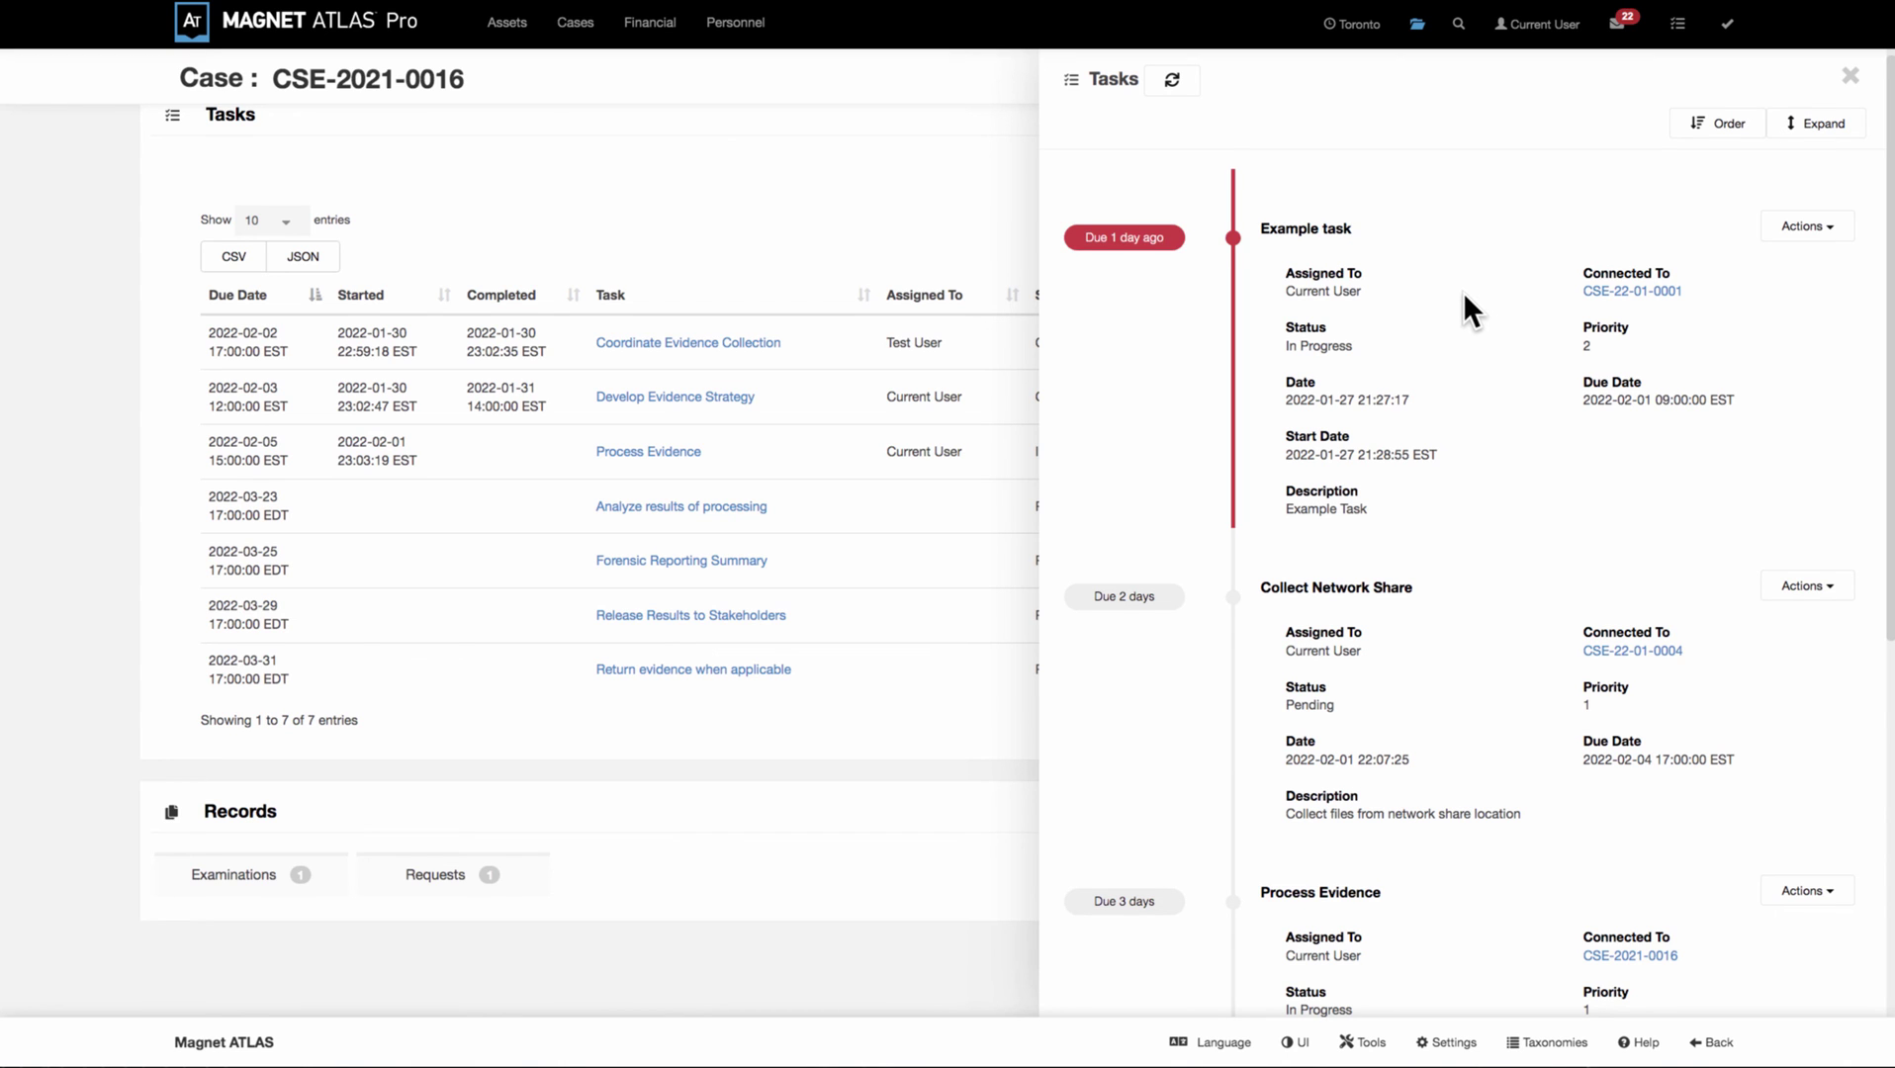
scroll(1460, 297, "down", 1)
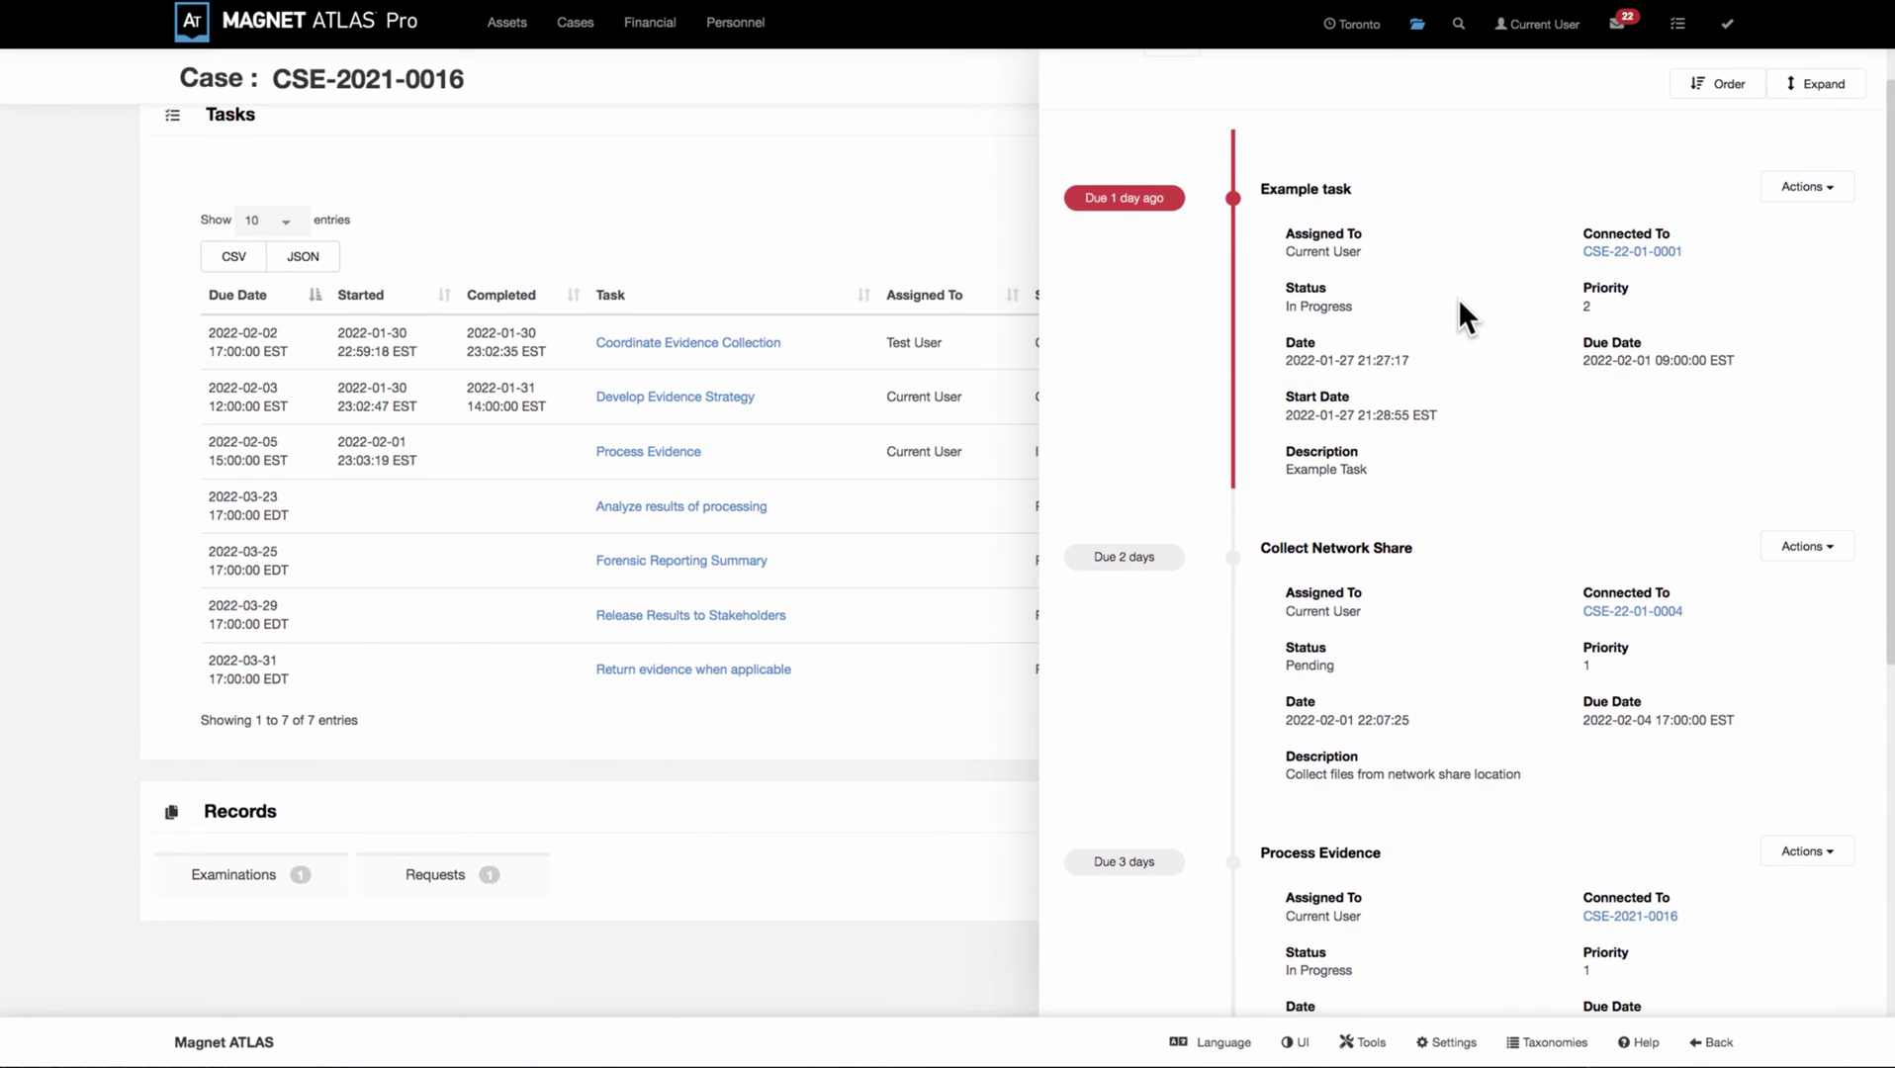
scroll(1460, 302, "down", 1)
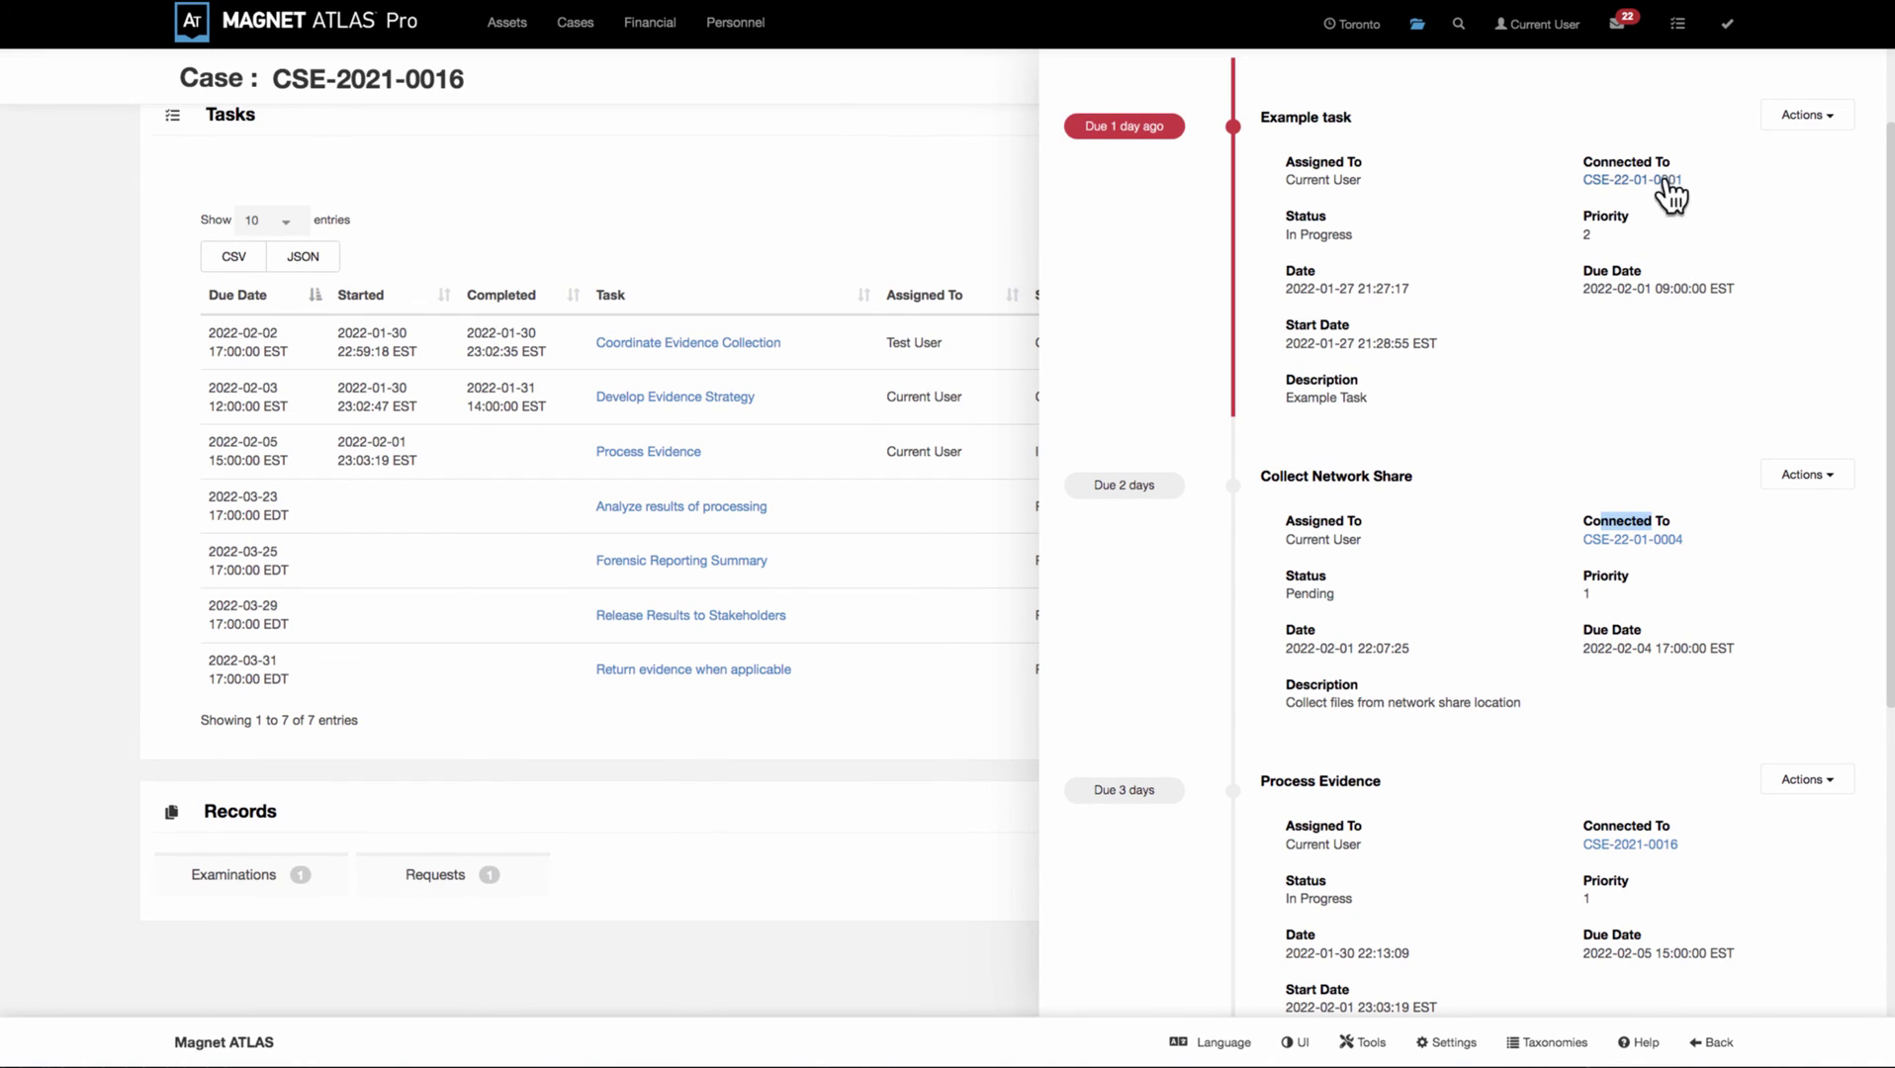
left_click_drag(1654, 162, 1616, 162)
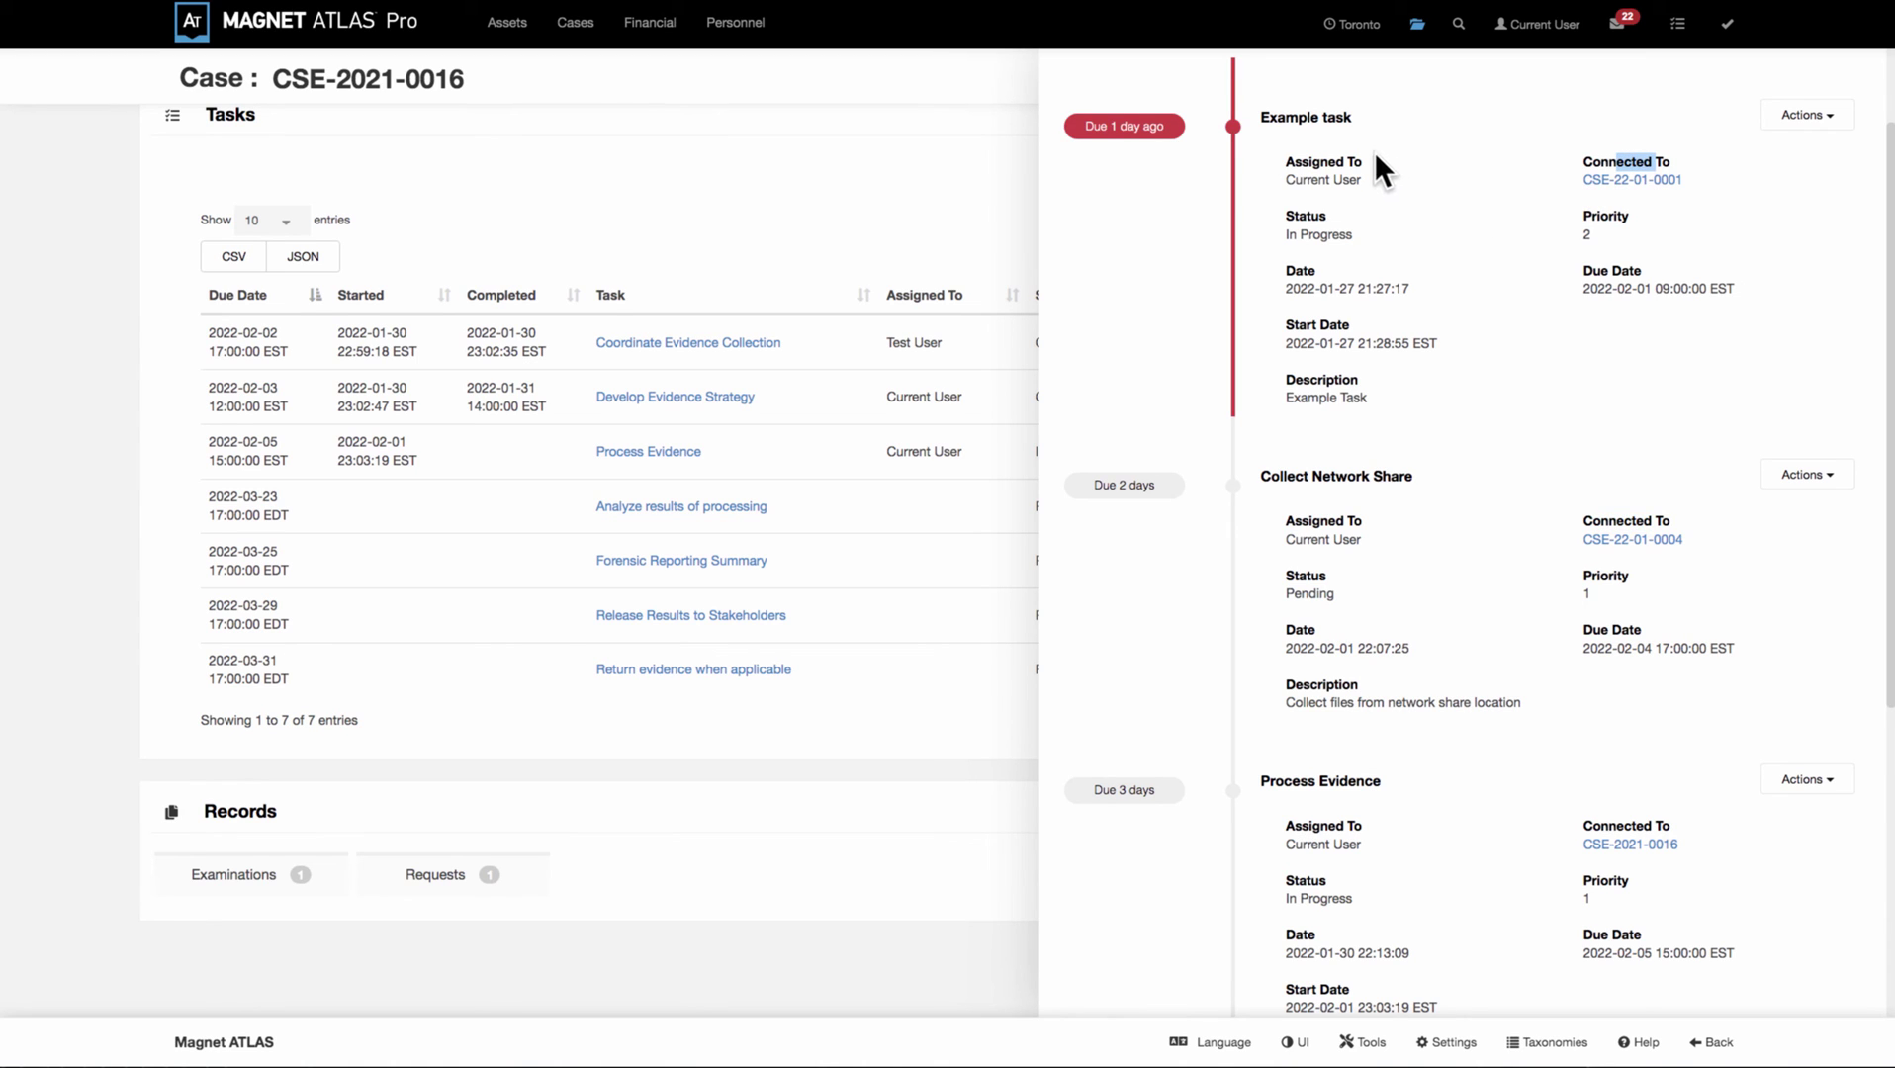
left_click_drag(1362, 162, 1285, 163)
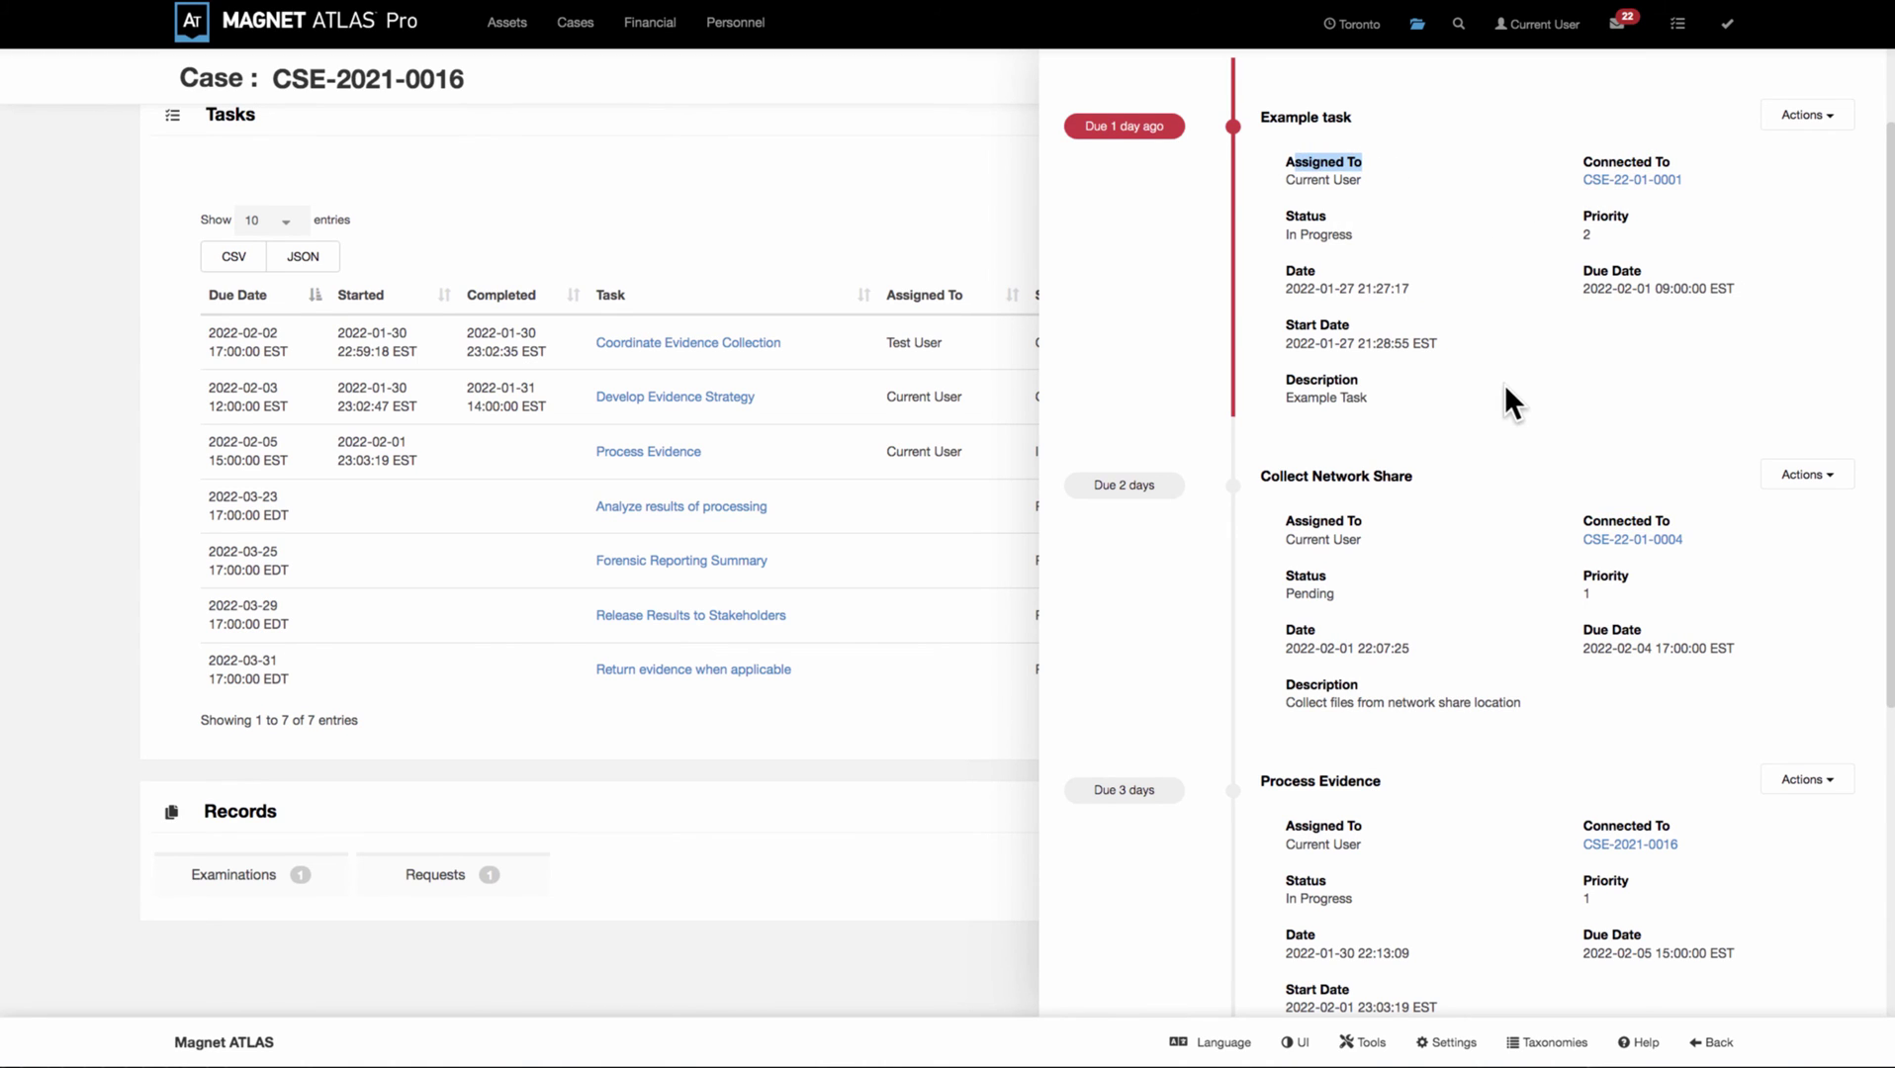
scroll(1505, 384, "down", 1)
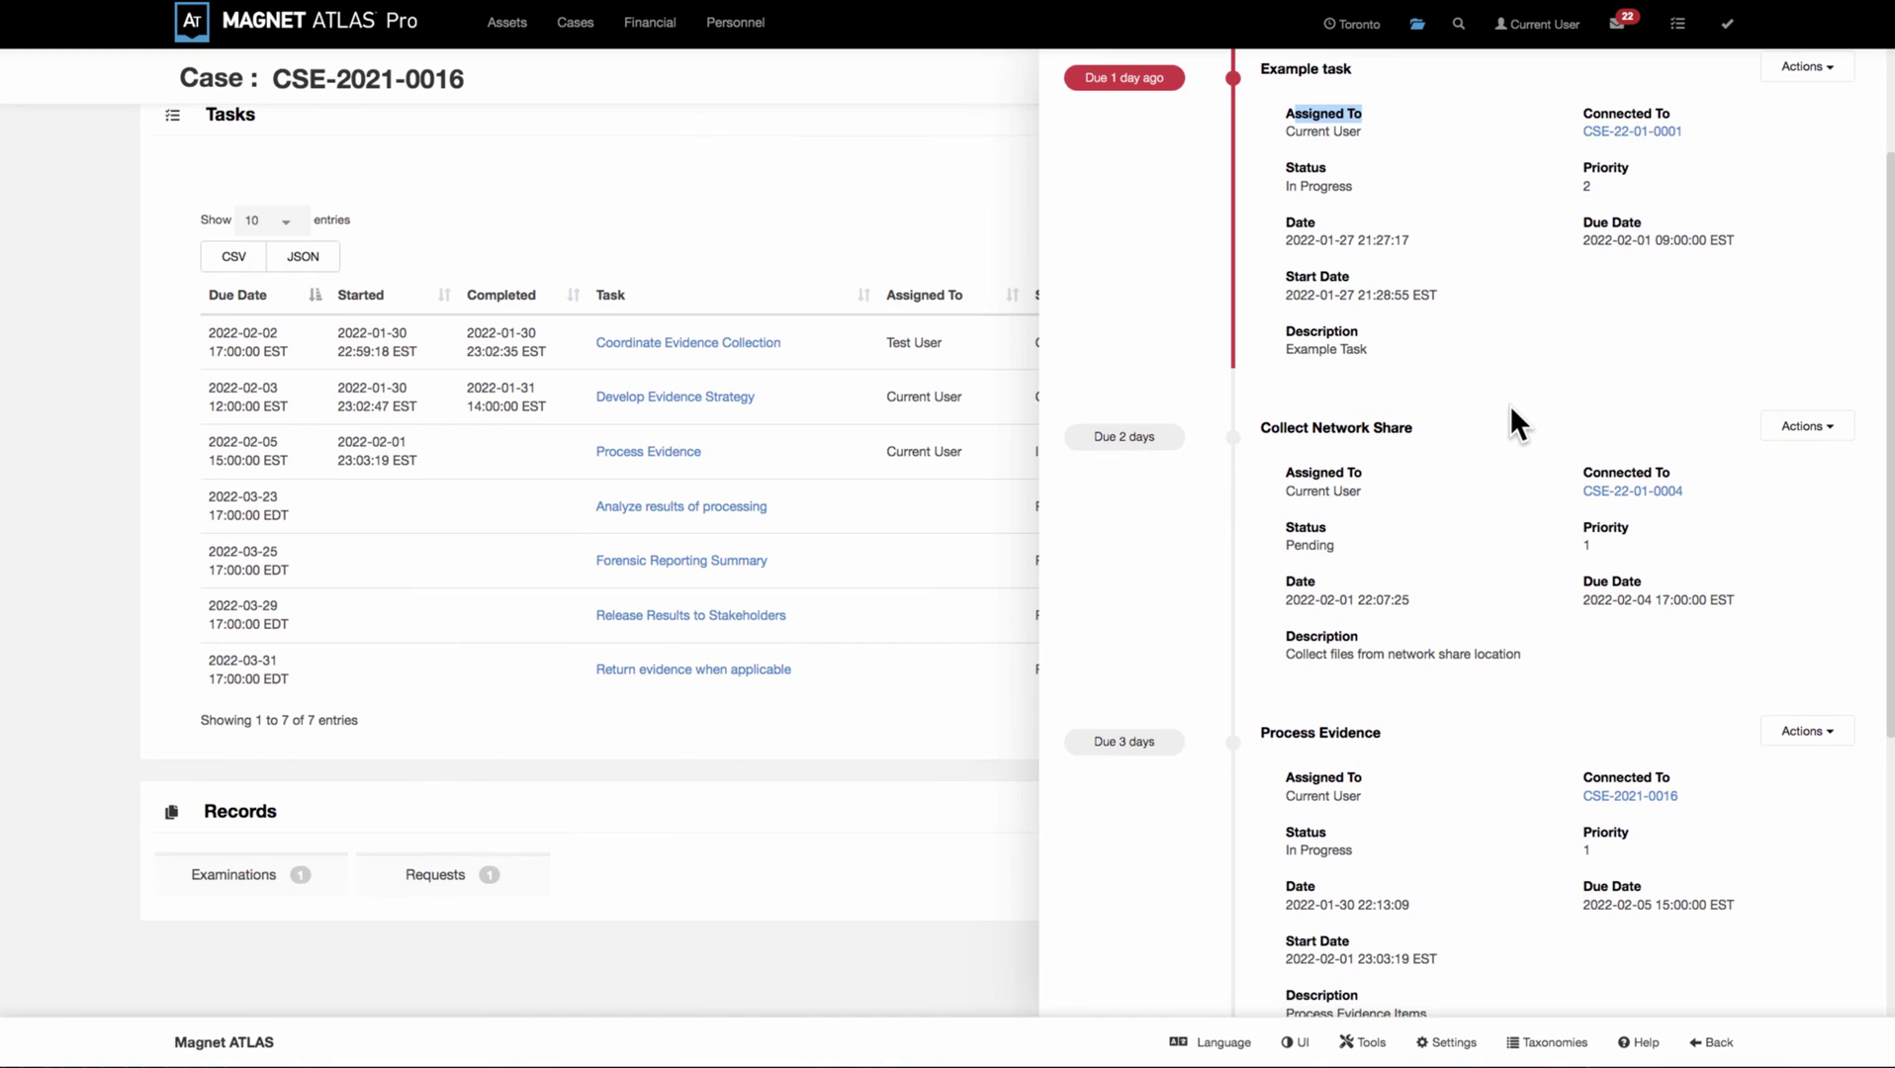
scroll(1508, 406, "up", 1)
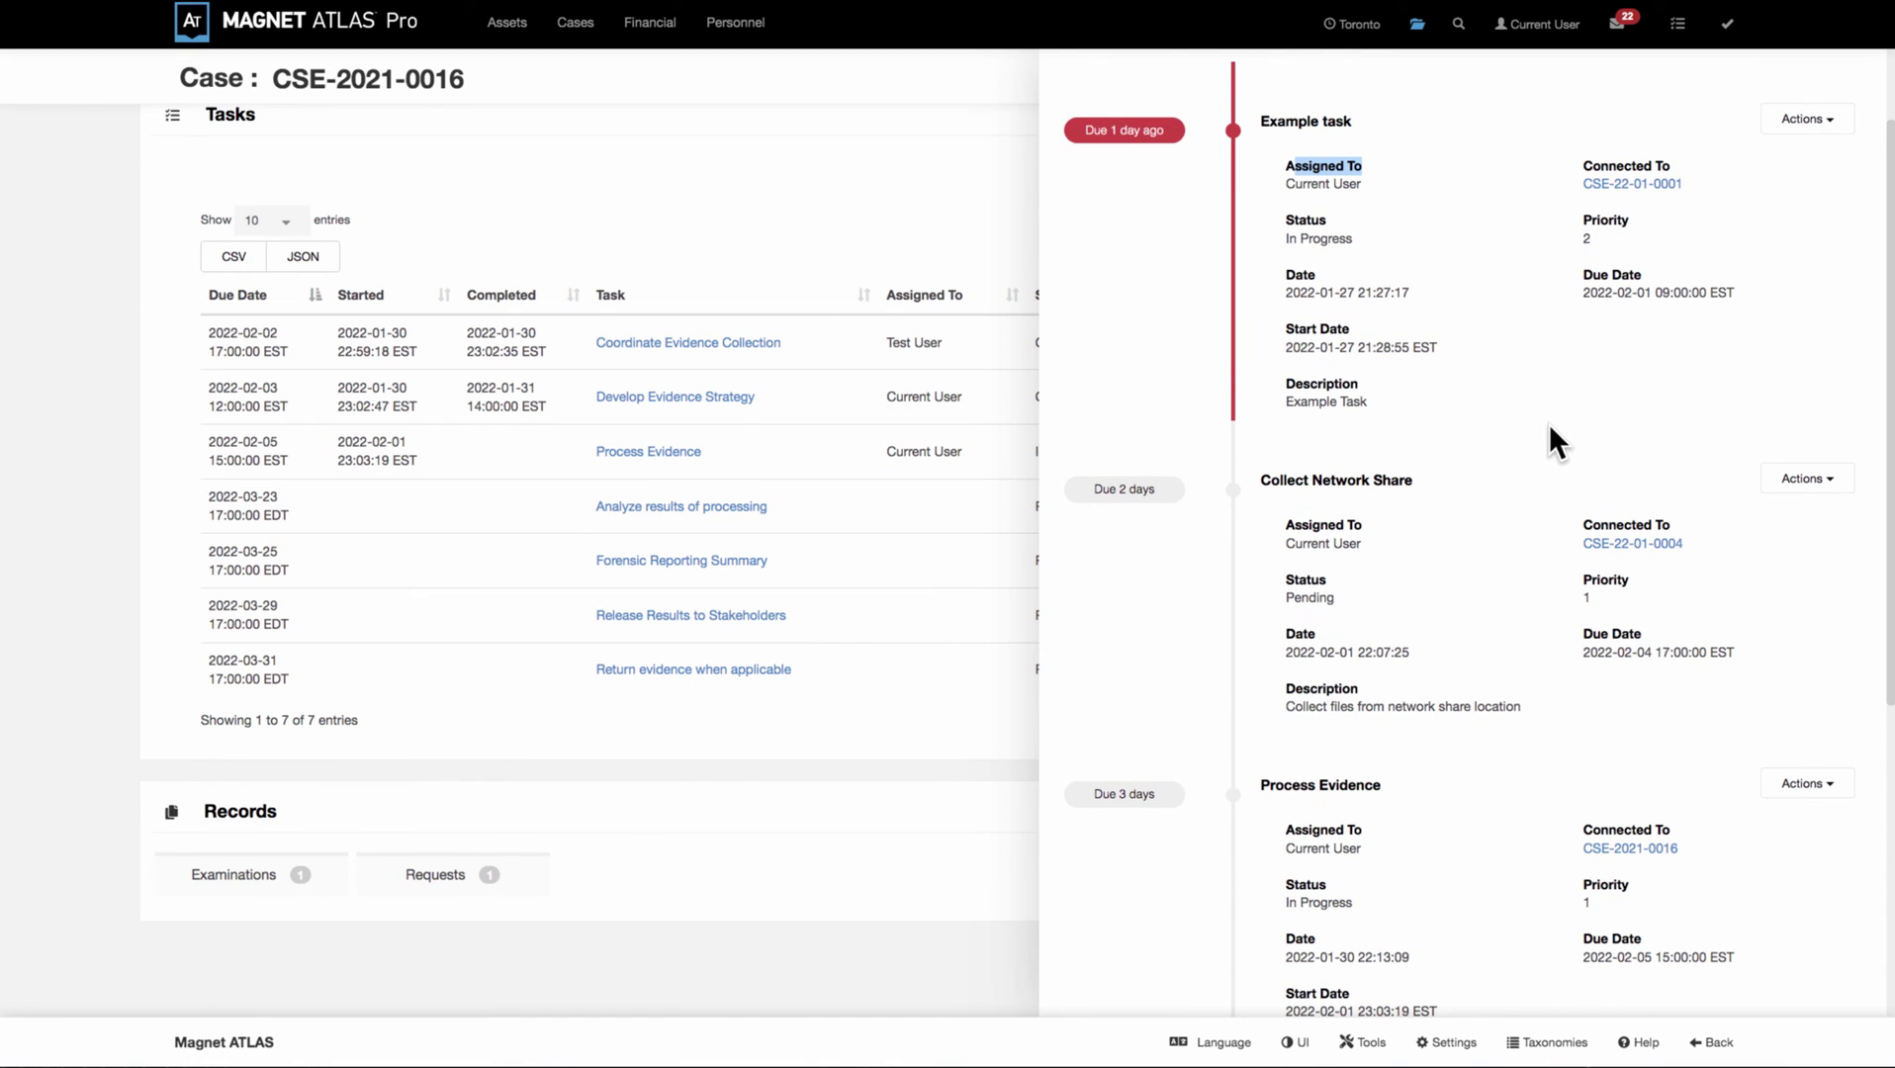
scroll(1540, 472, "down", 5)
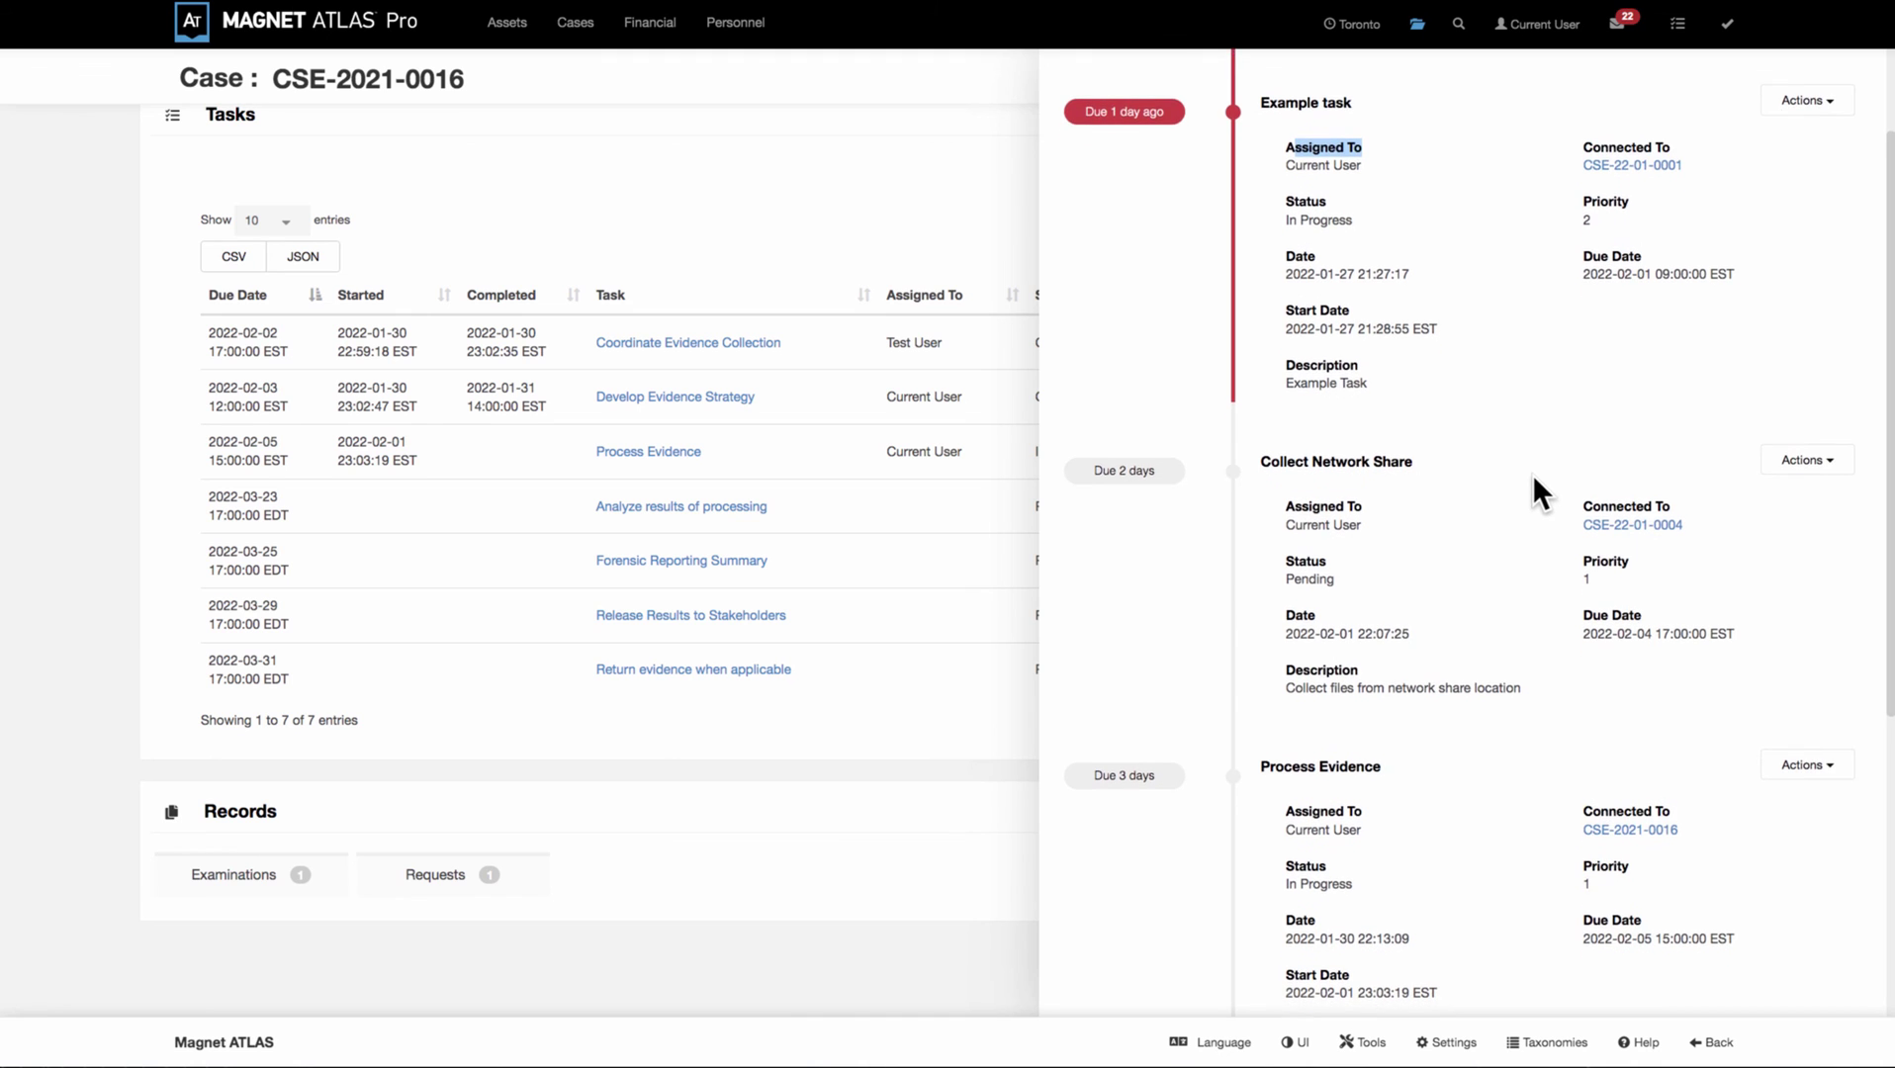
scroll(1524, 482, "down", 6)
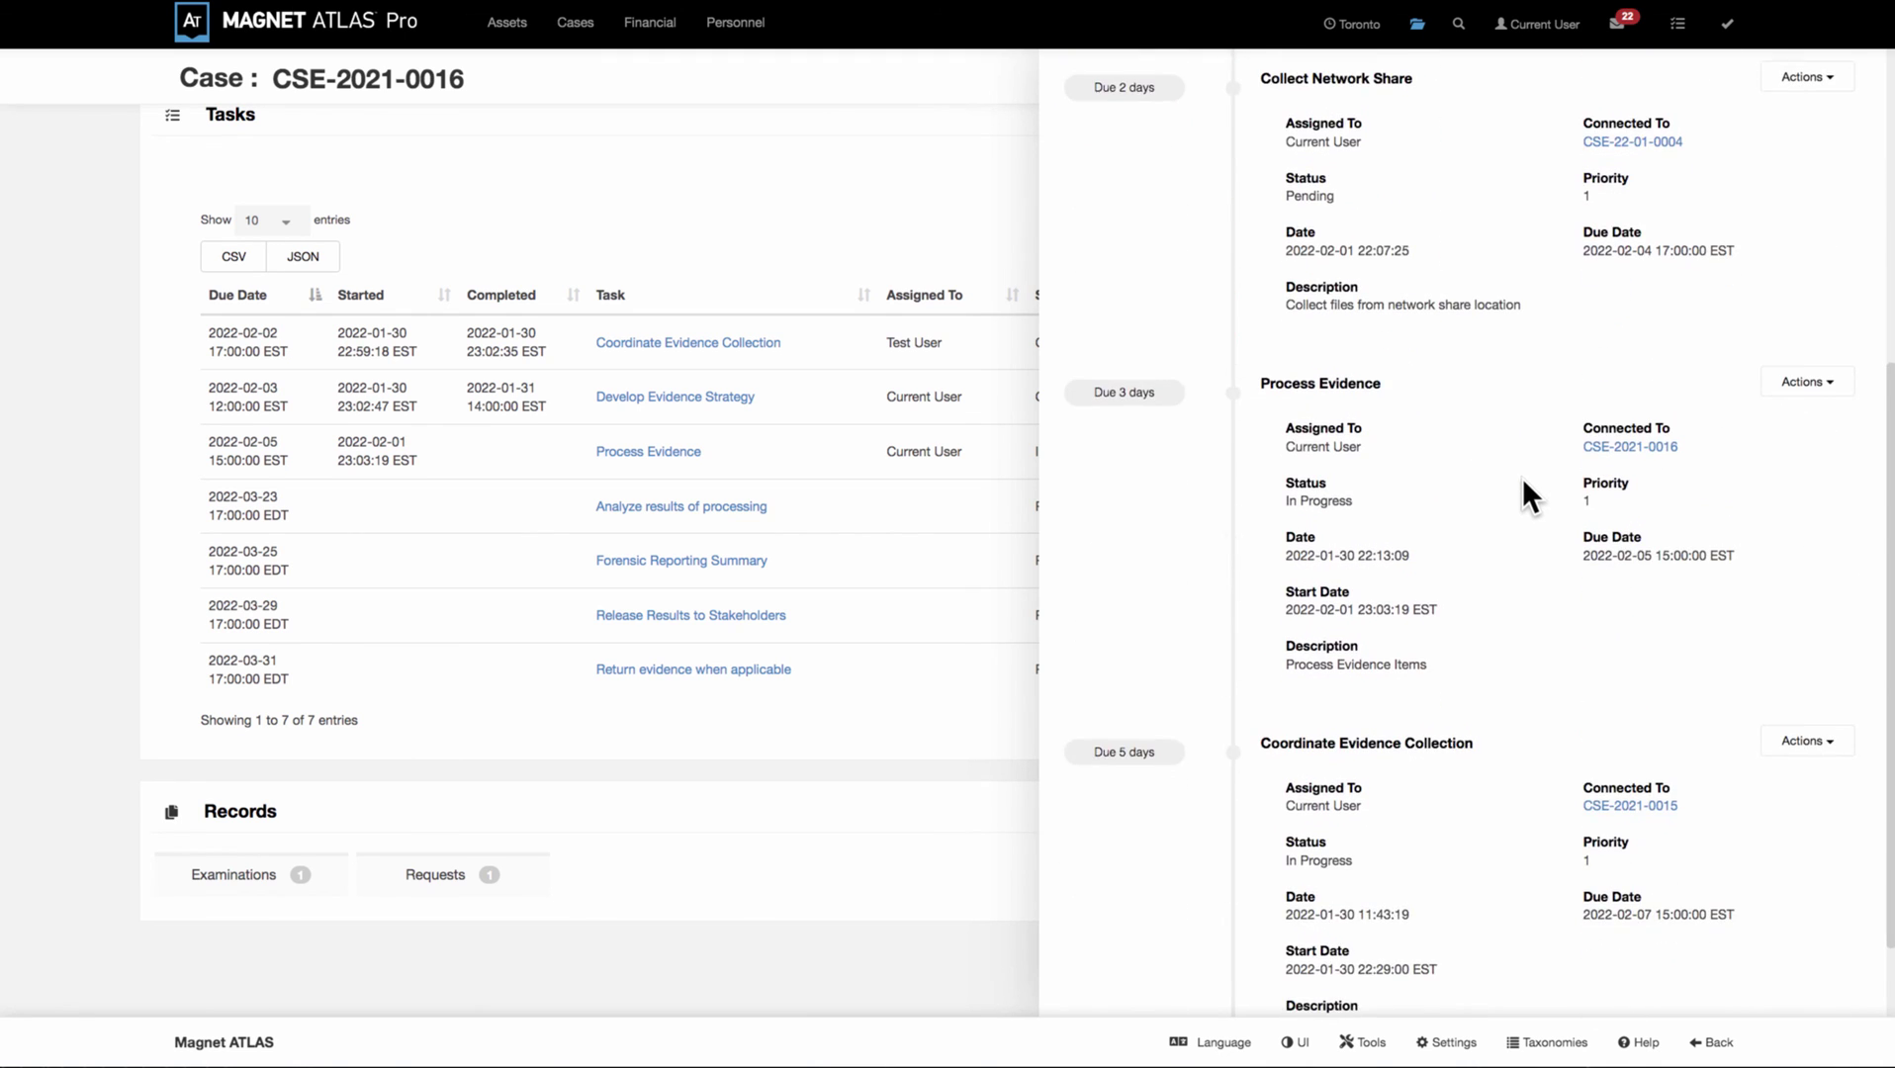
scroll(1522, 481, "up", 10)
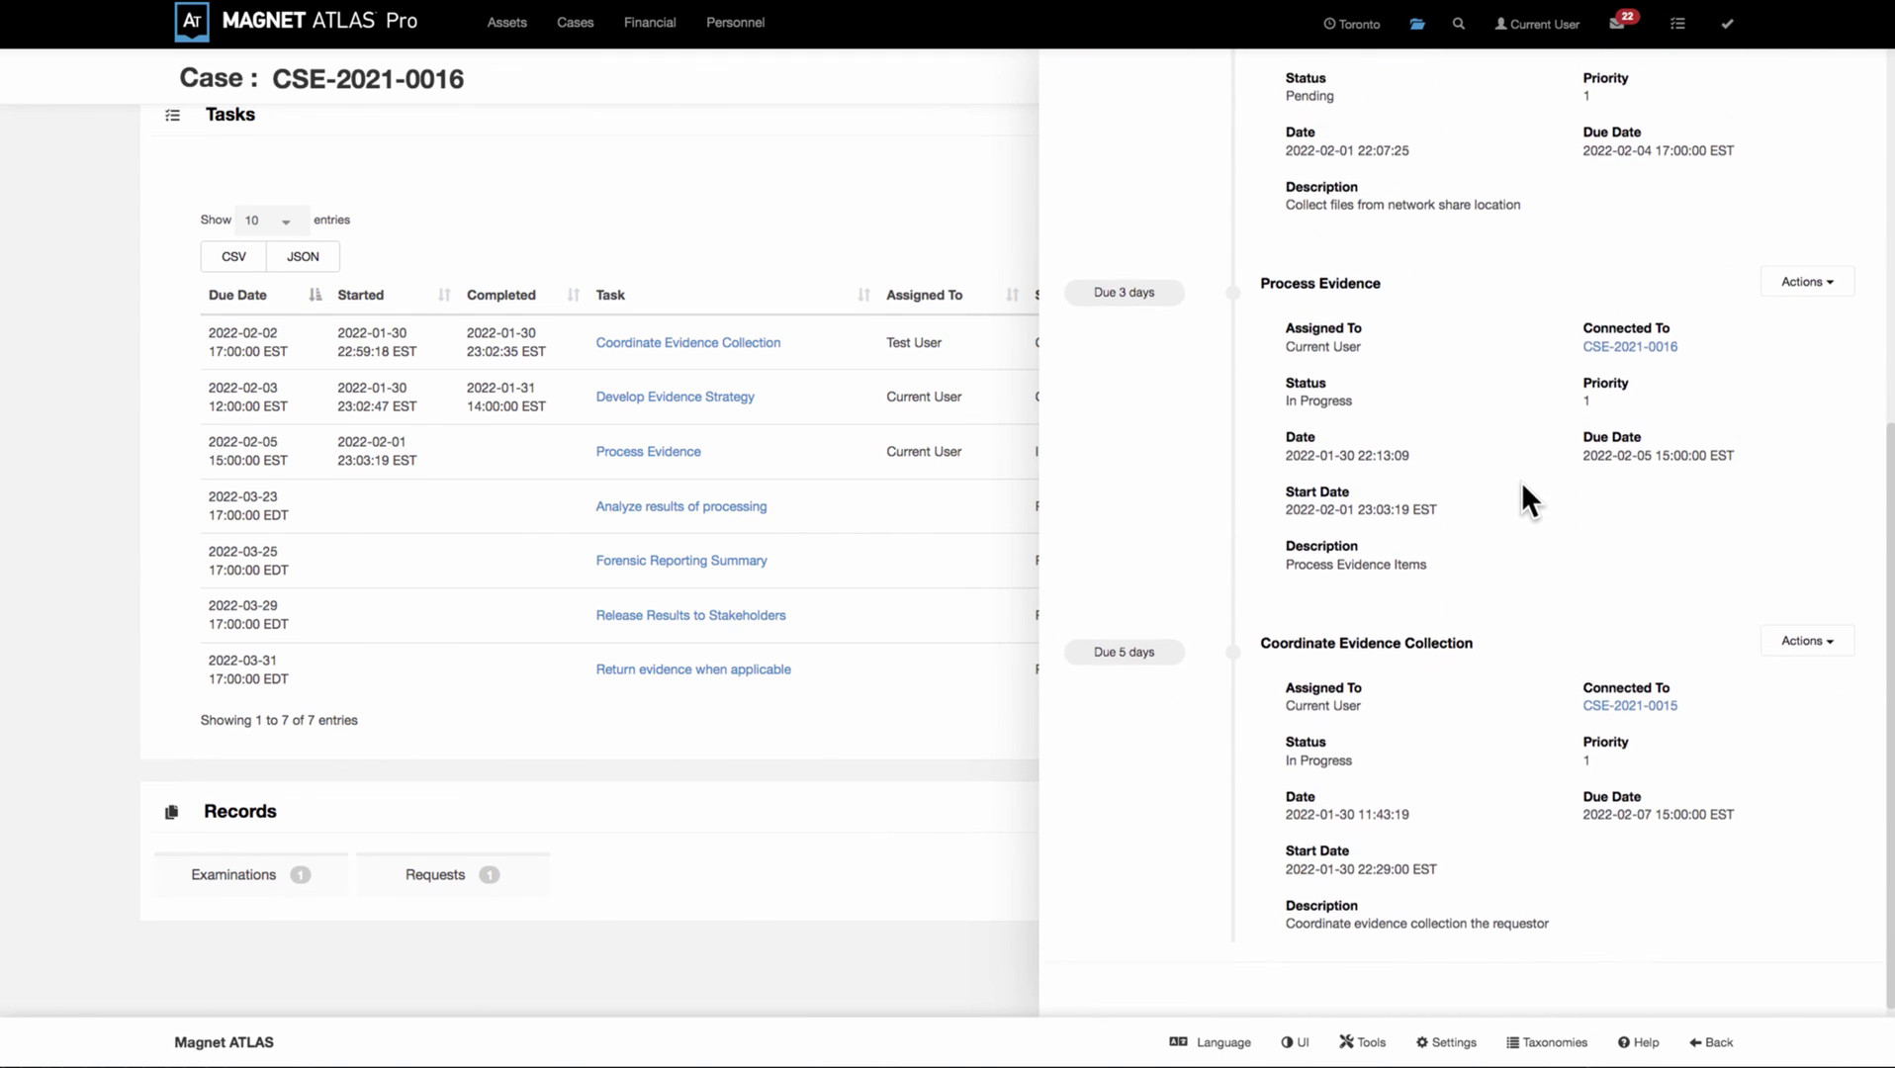
scroll(1522, 483, "up", 3)
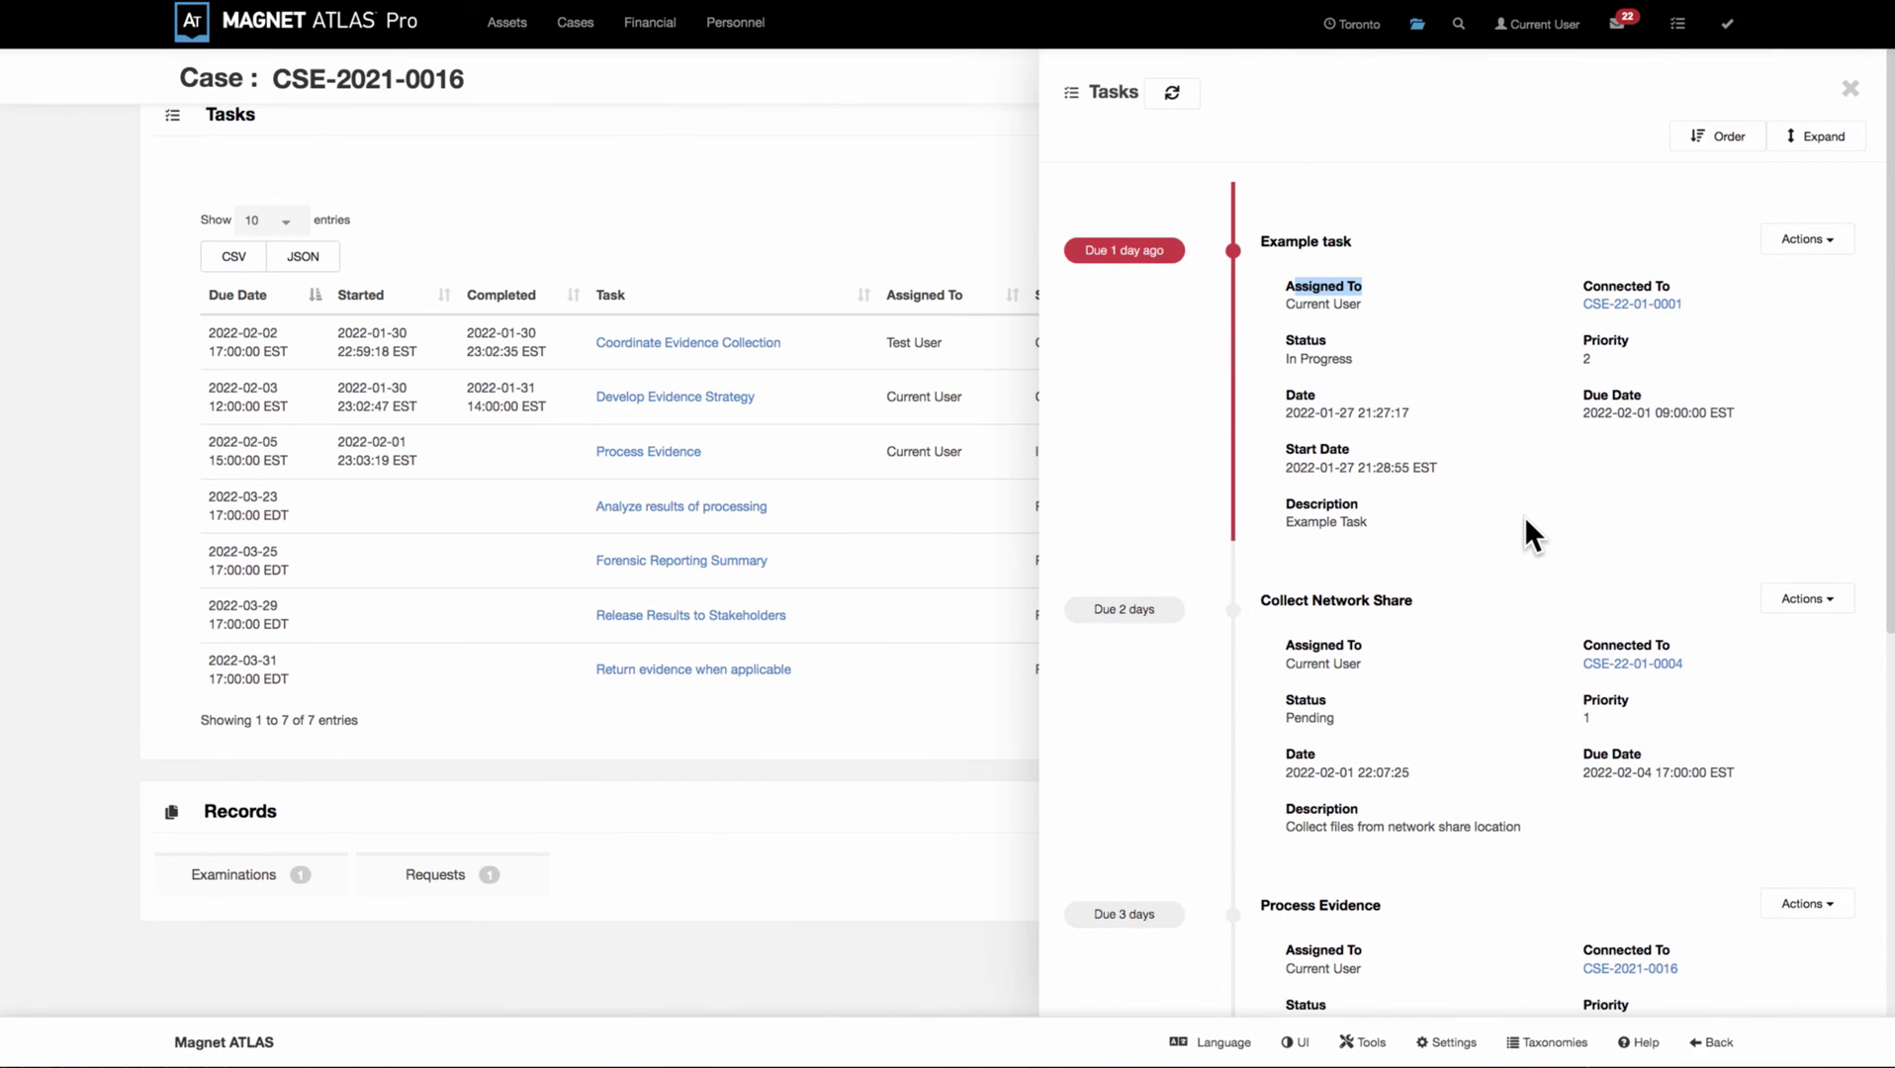
scroll(1524, 508, "up", 1)
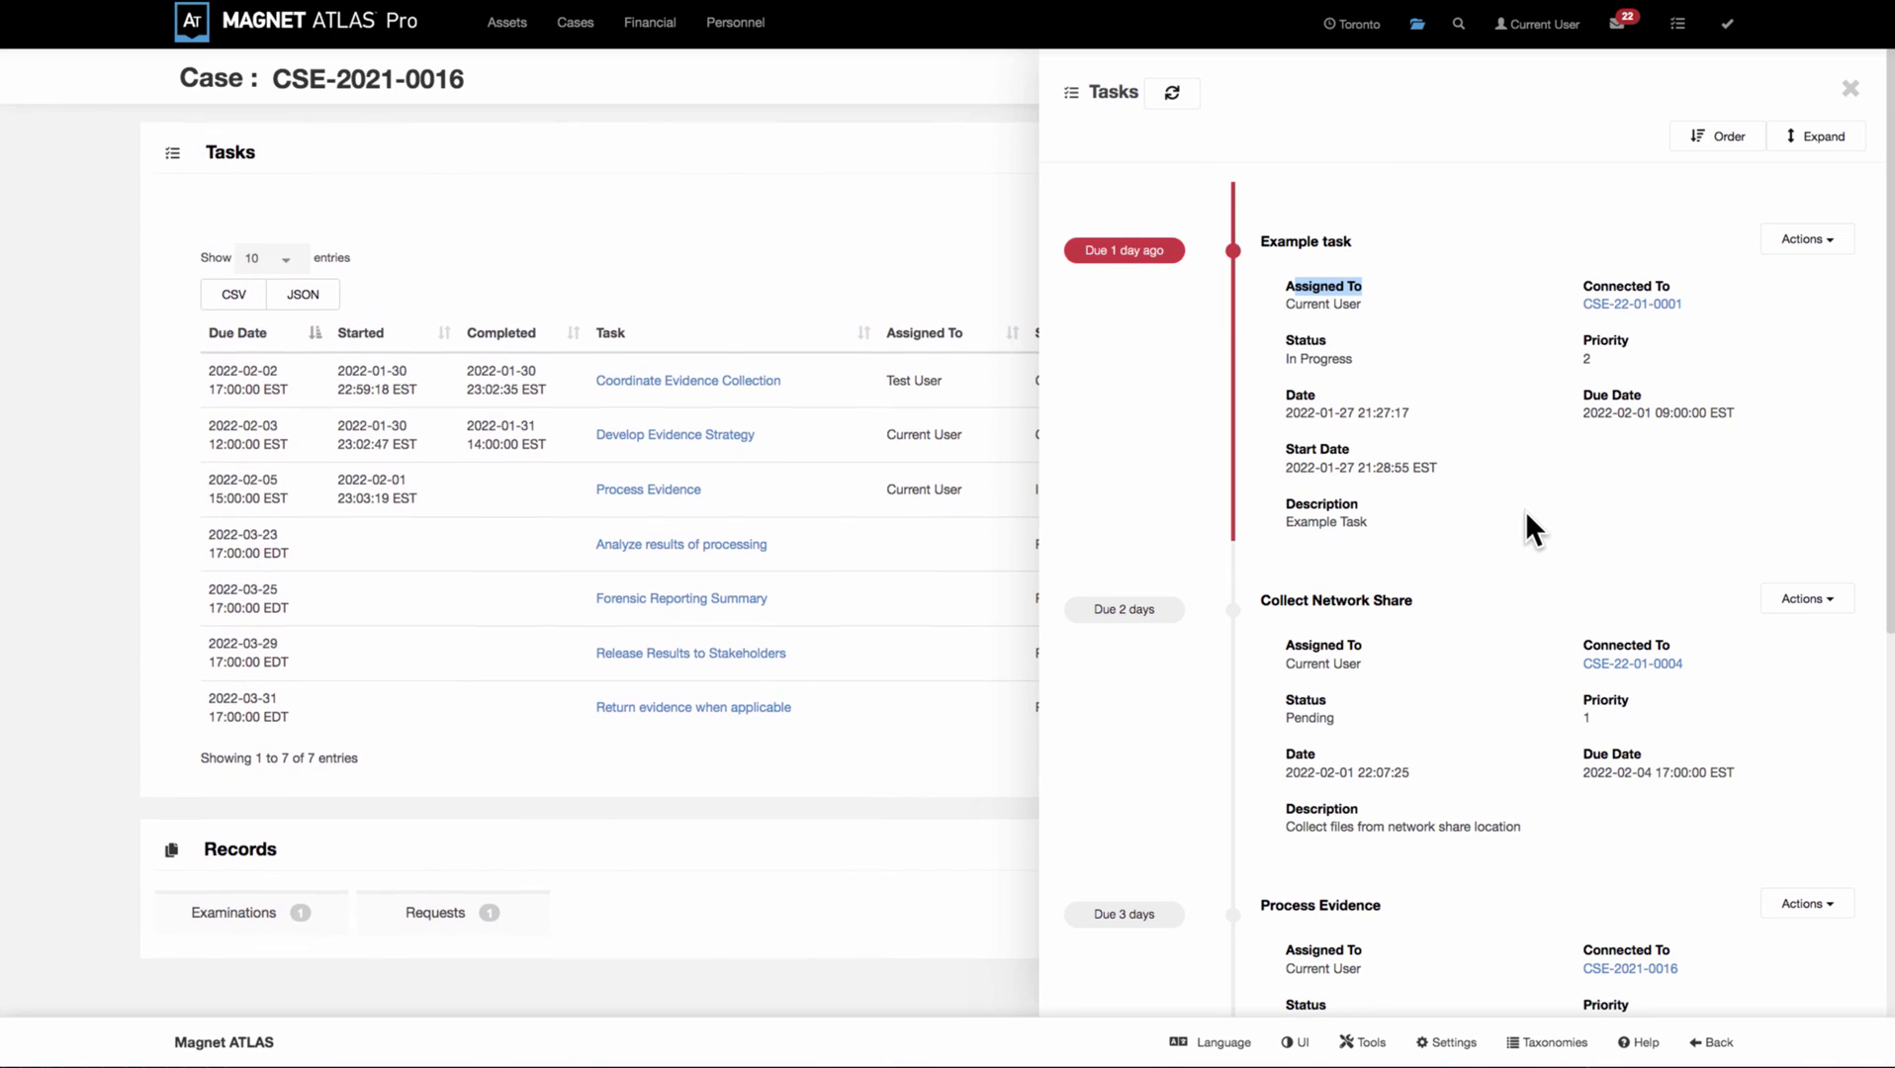
left_click(1849, 90)
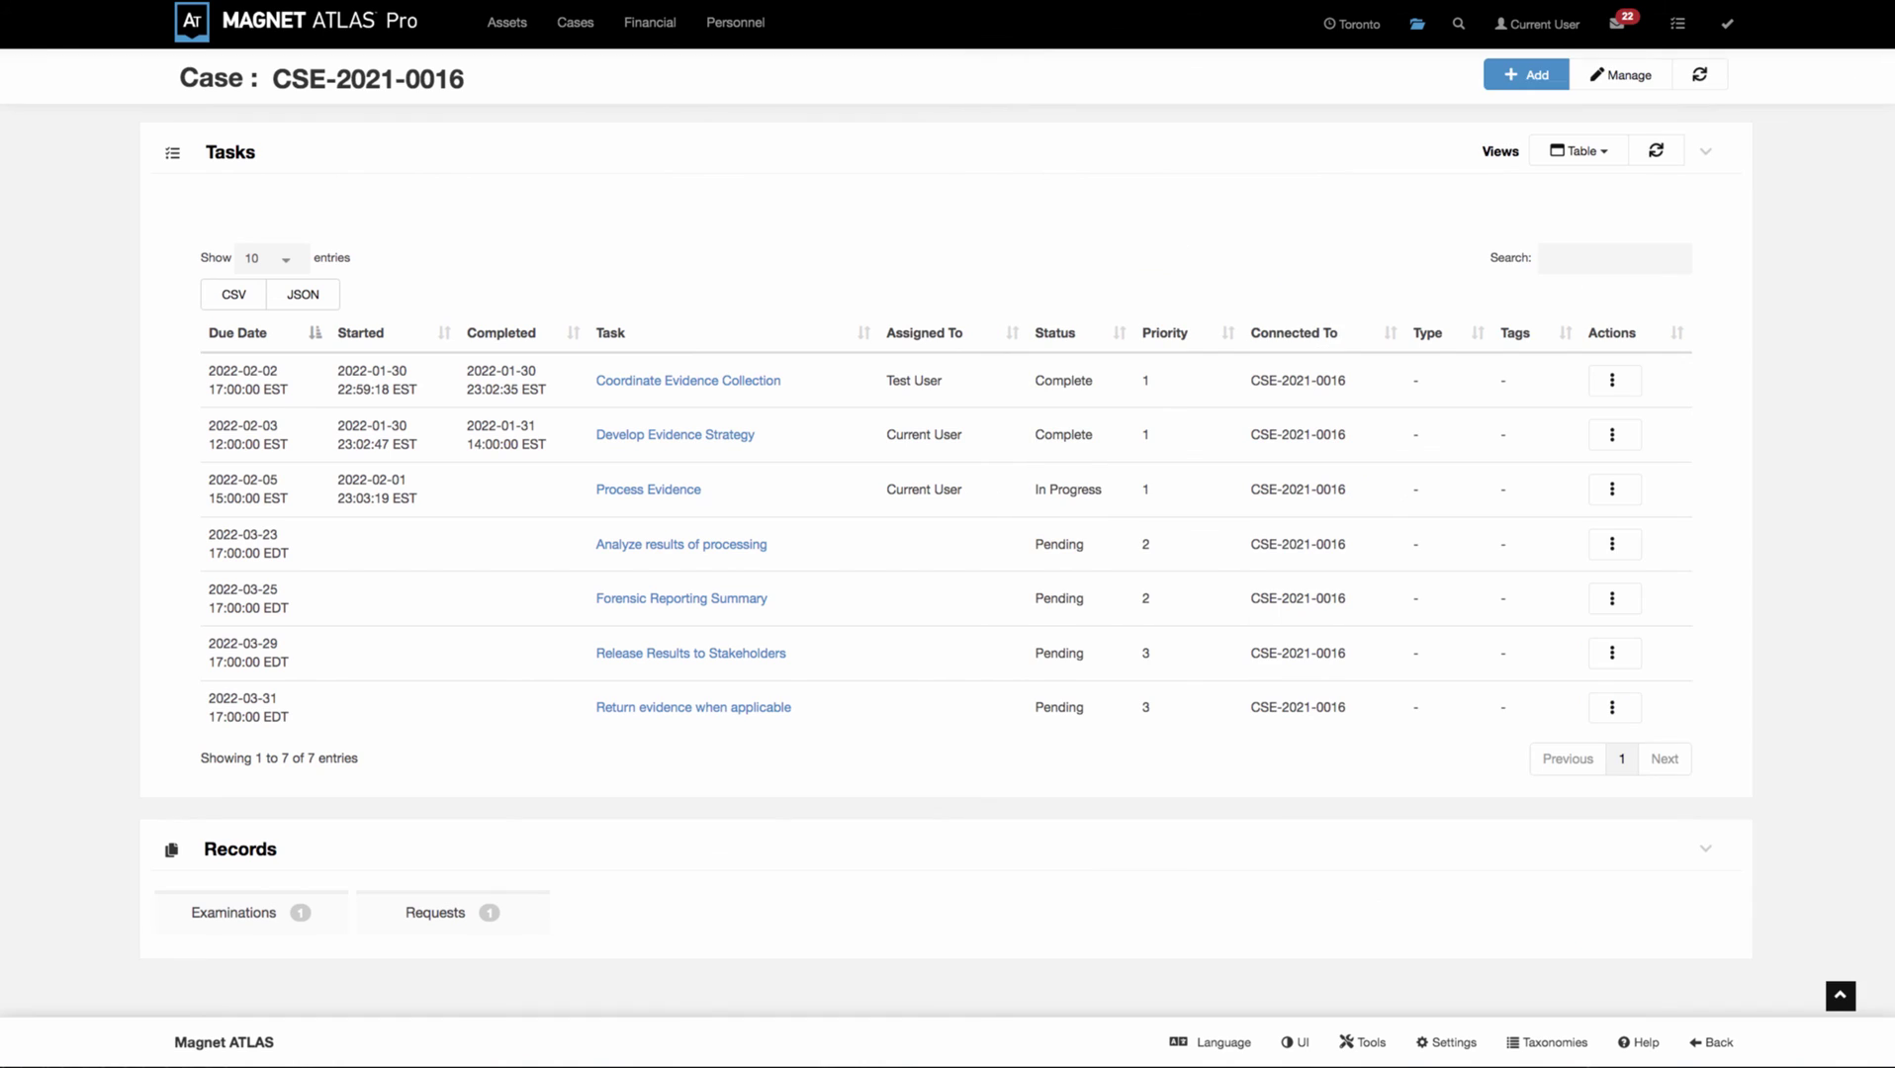